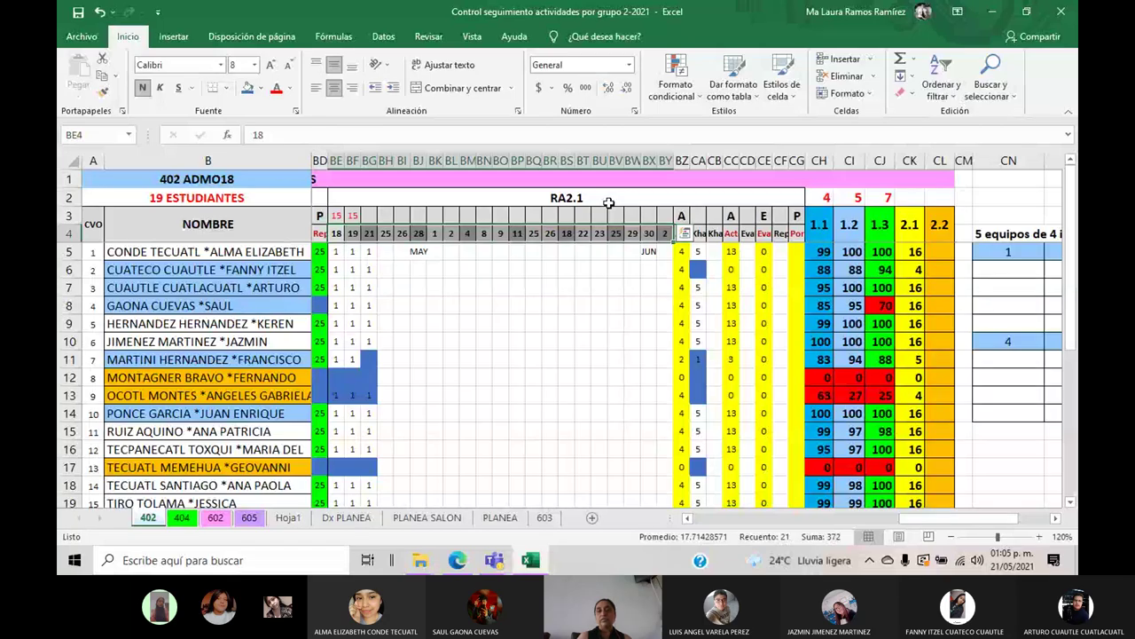
Step: Review the RA2.1 activity columns on sheet 402, including Khan Academy, Evaluación Forms, the research report and the first empty attendance day
click(696, 252)
click(698, 269)
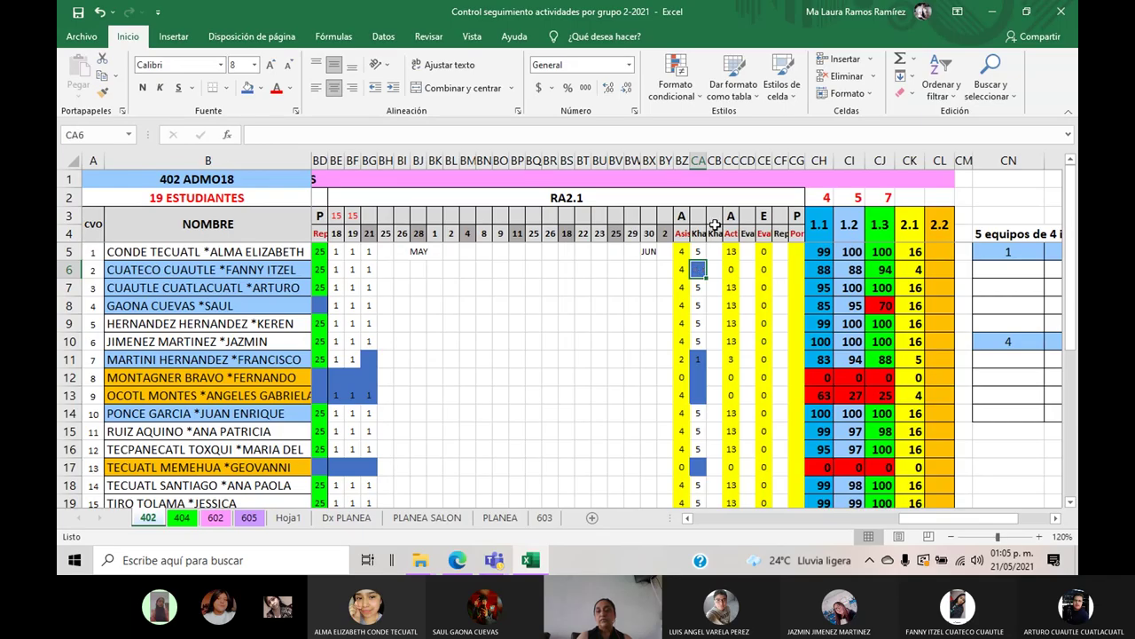
click(715, 233)
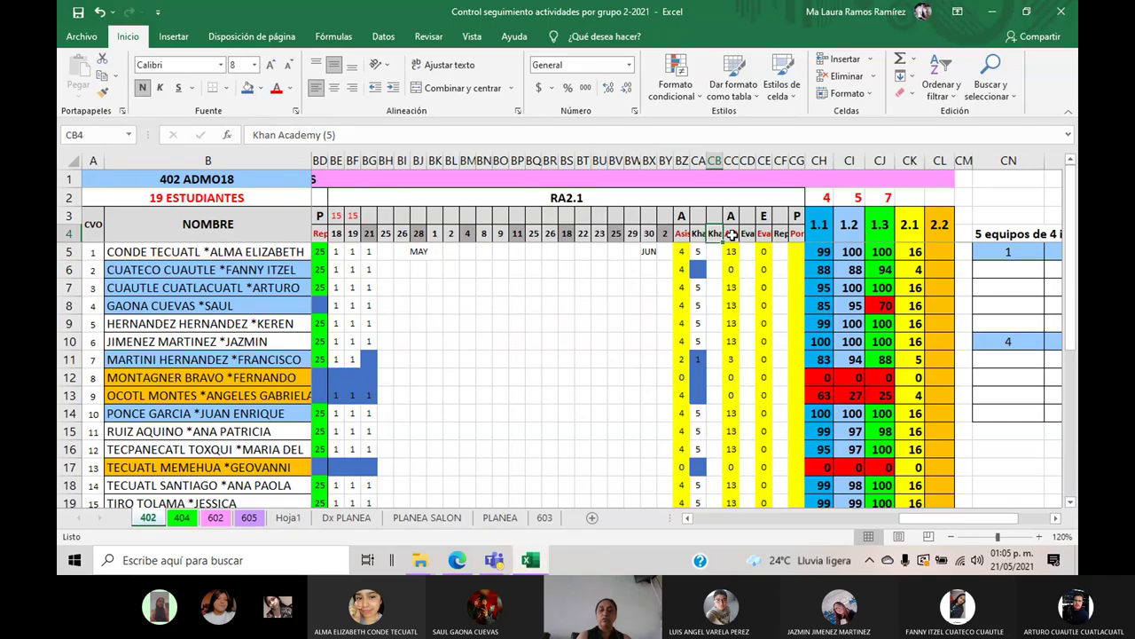
click(748, 234)
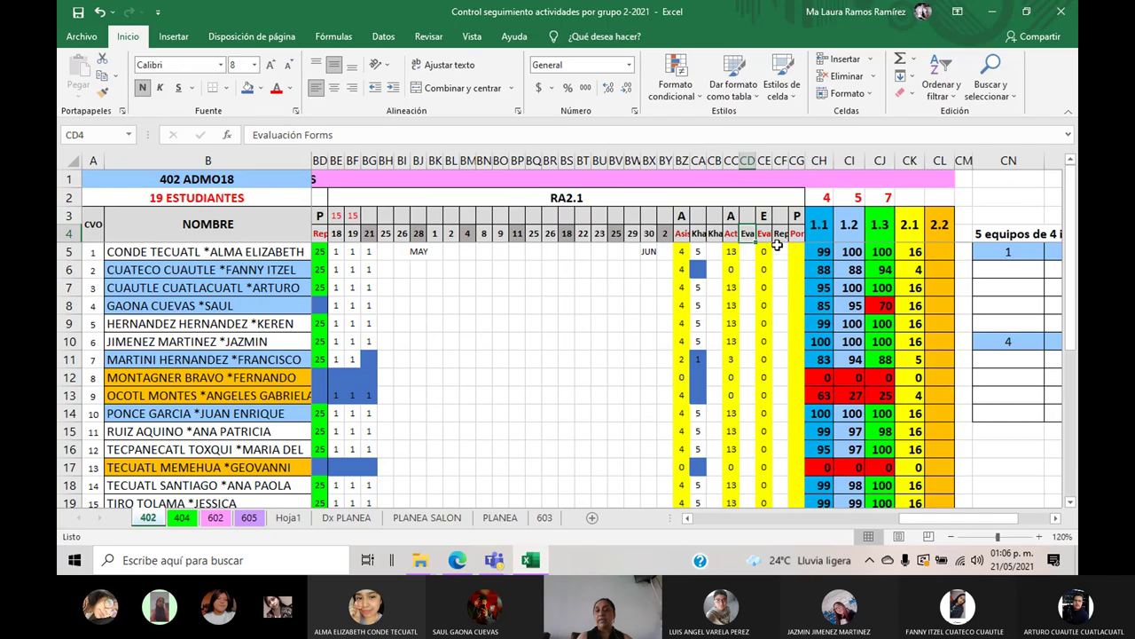
click(781, 234)
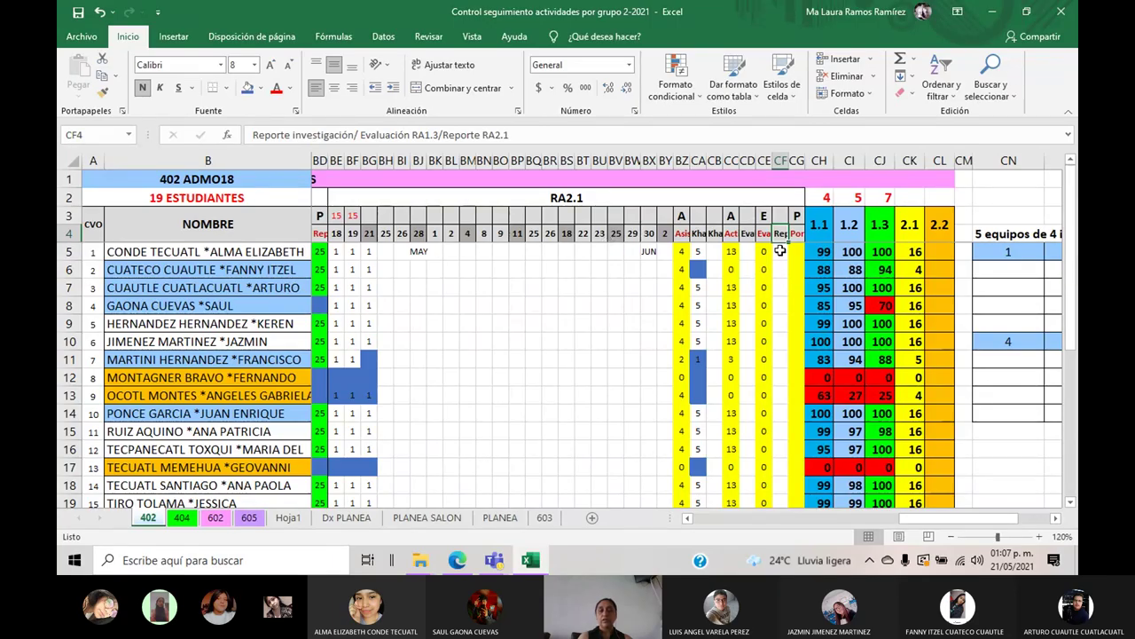
click(387, 255)
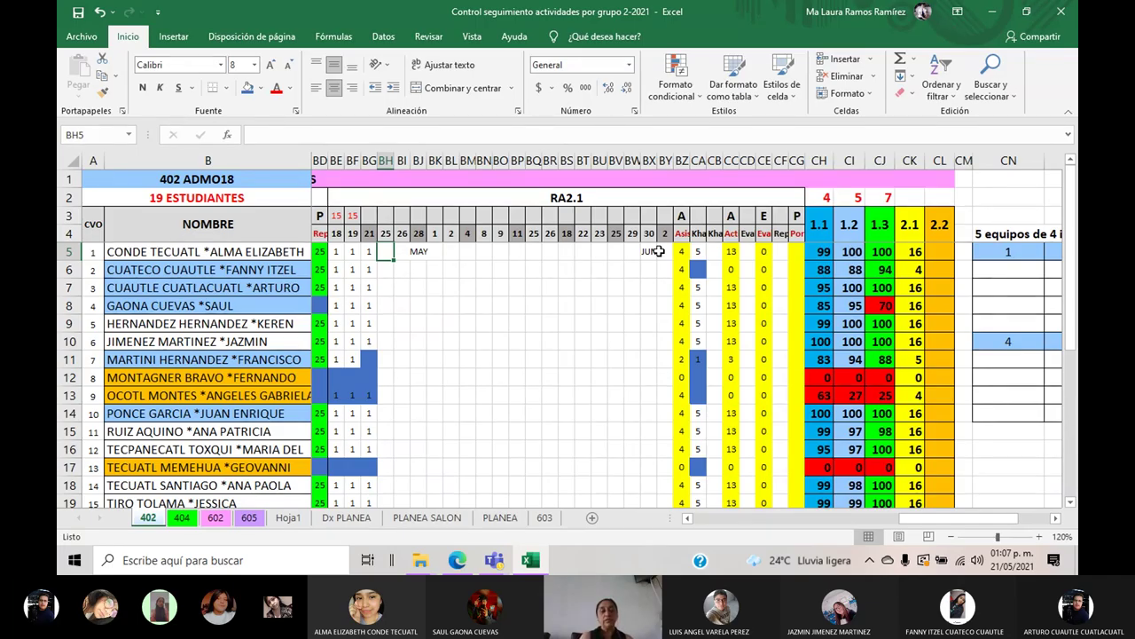
Step: Look through the student list on sheet 402 from the second student down to the last row and back
click(258, 271)
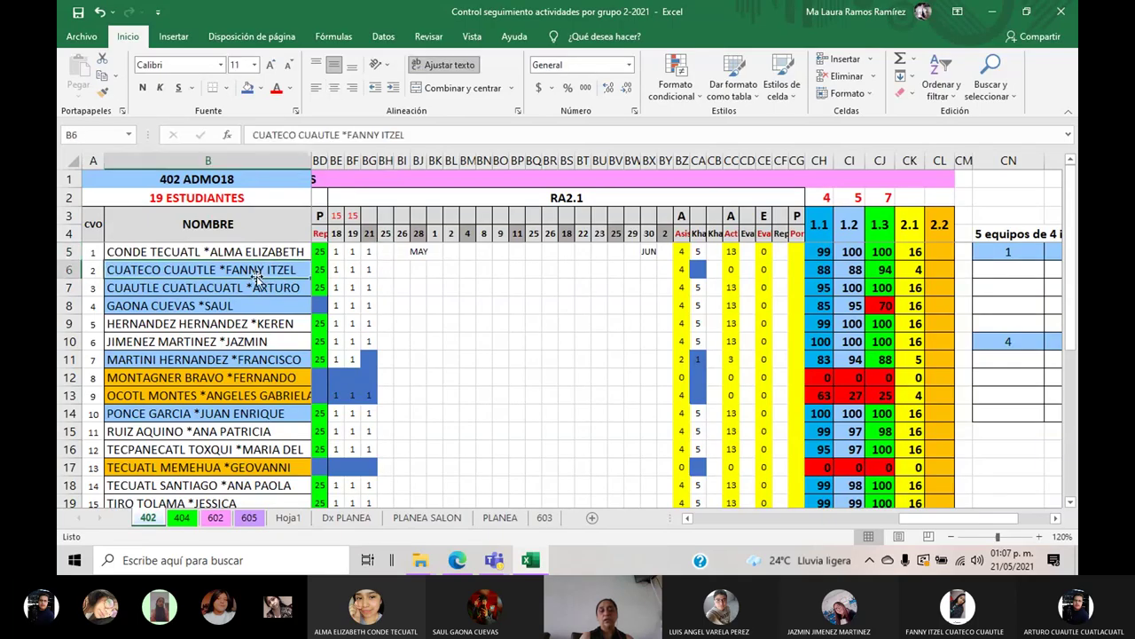
click(1071, 506)
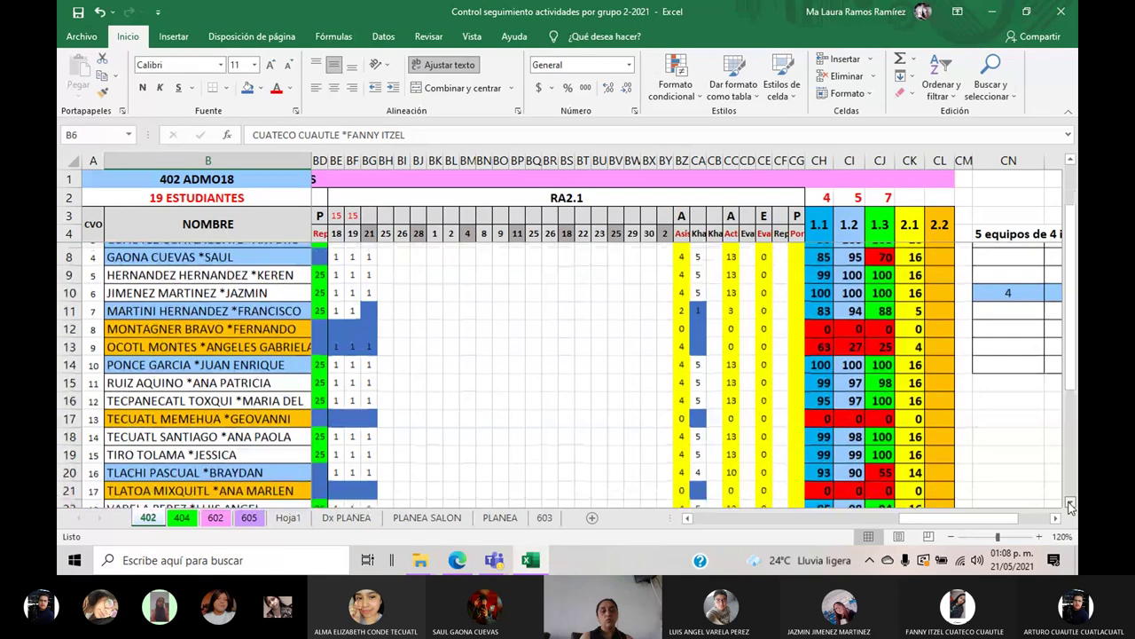
click(1070, 506)
click(1071, 506)
click(1071, 505)
click(1071, 505)
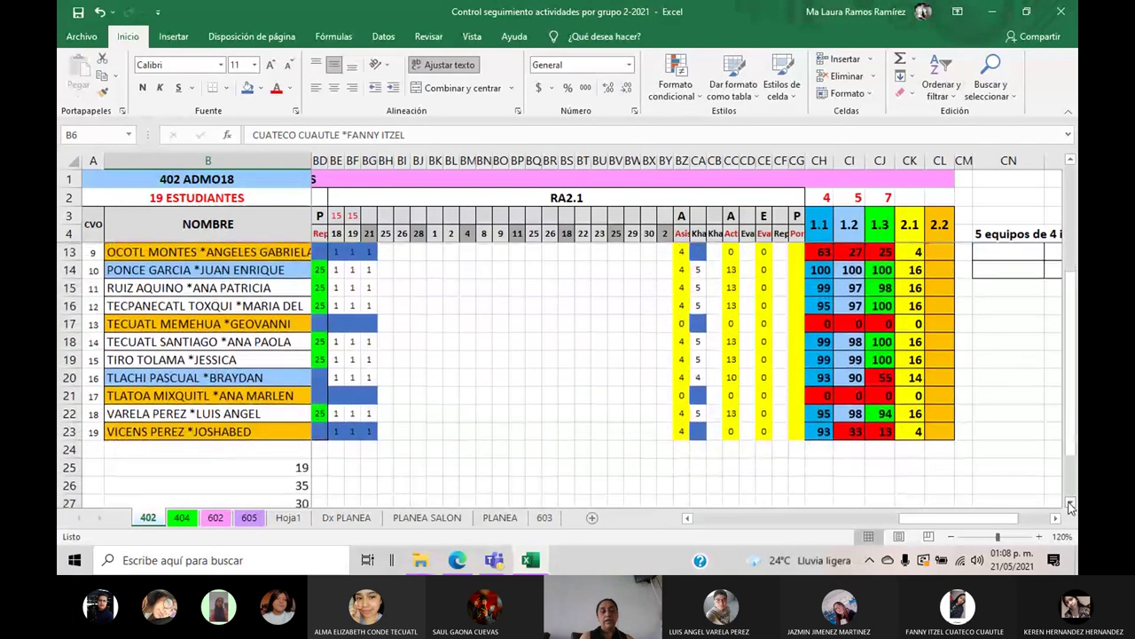
scroll(1073, 448, up, 3)
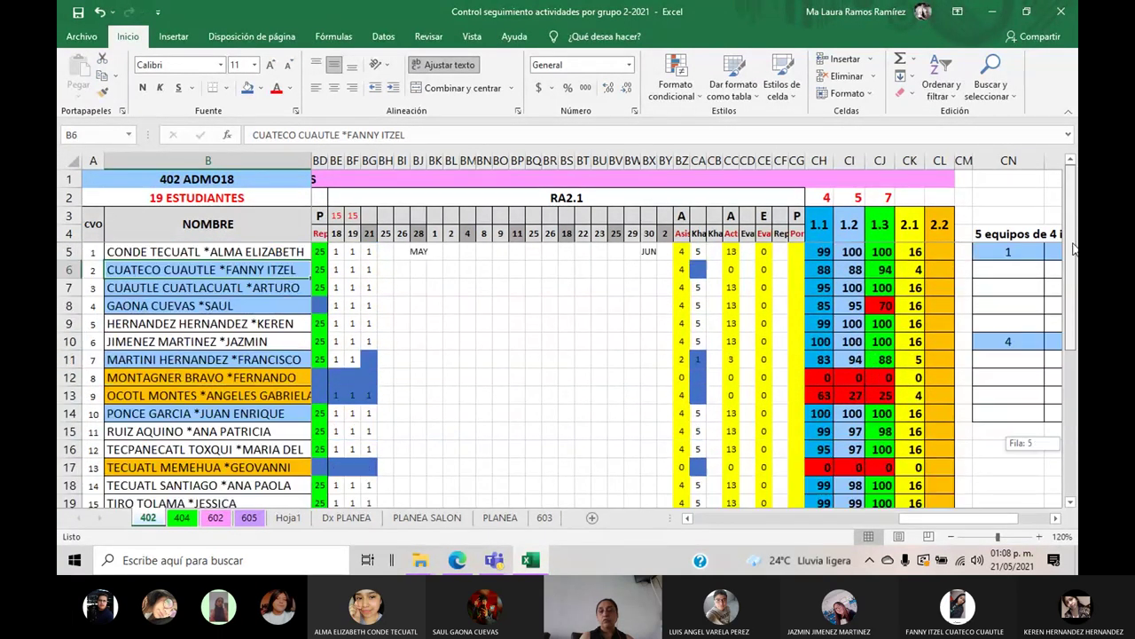
Step: Check the attendance marks for day 21 and the activity scores for every student on the list
click(366, 254)
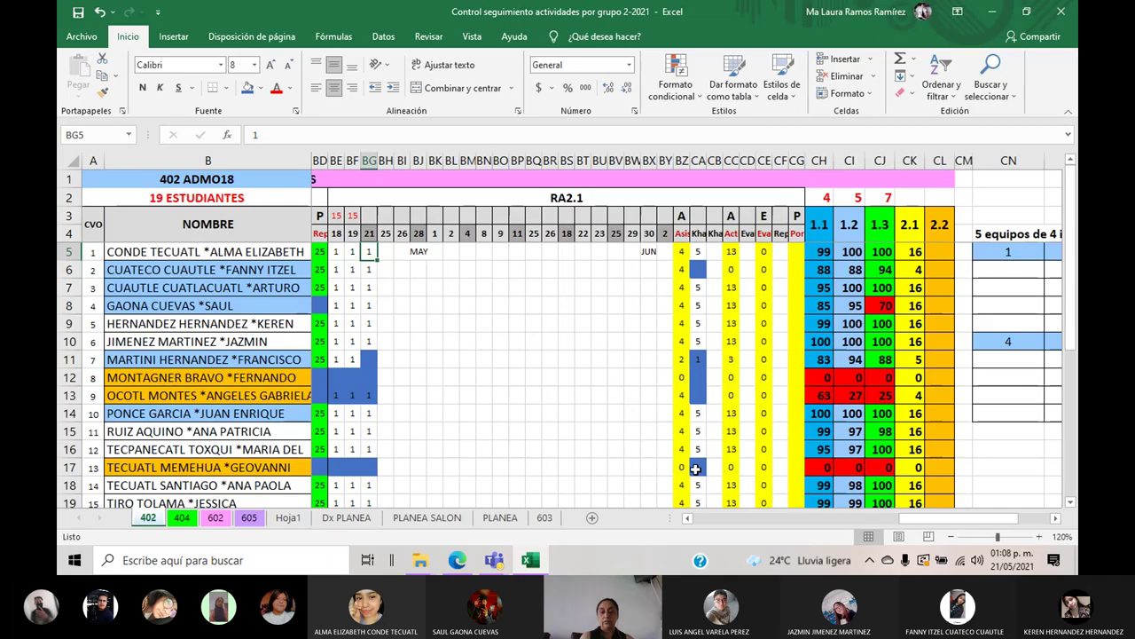
scroll(696, 469, down, 2)
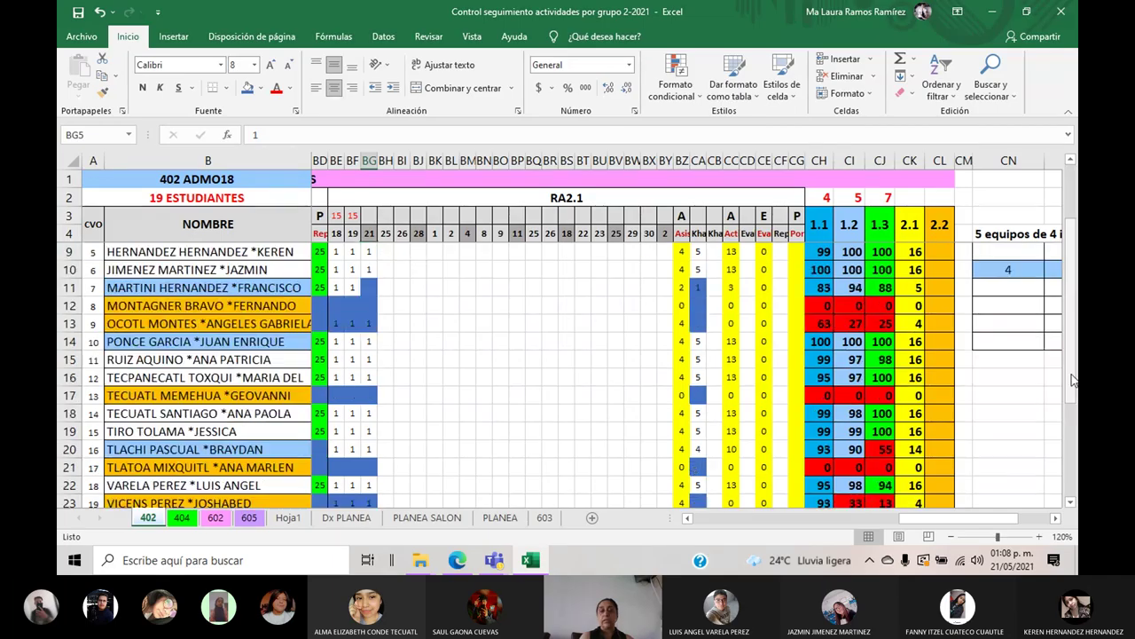
scroll(696, 468, up, 2)
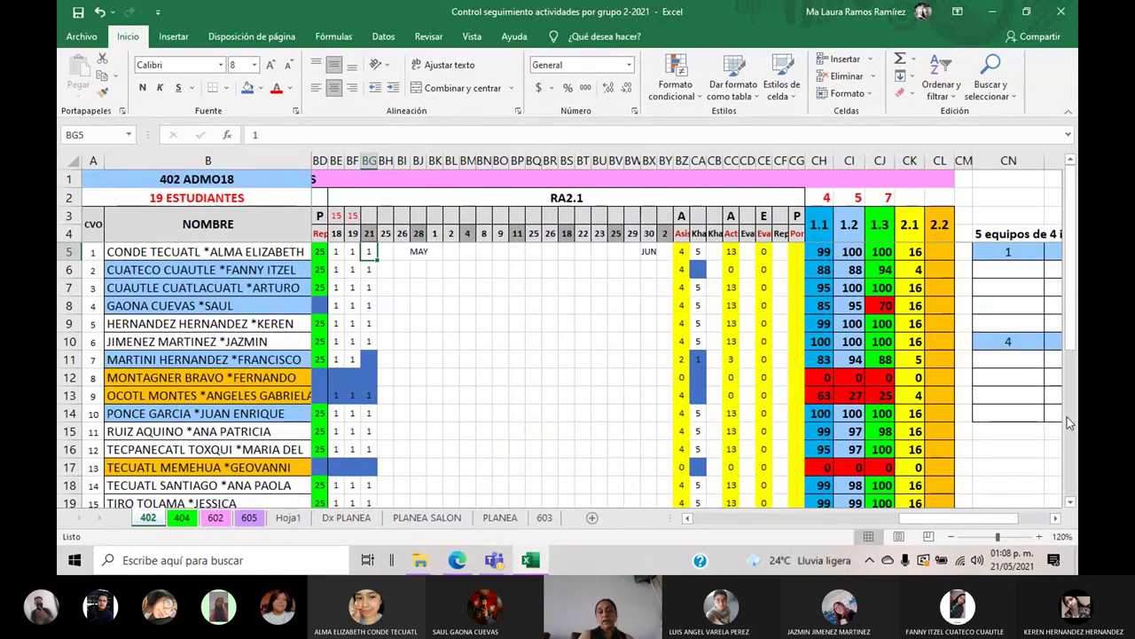
click(1072, 504)
click(1072, 505)
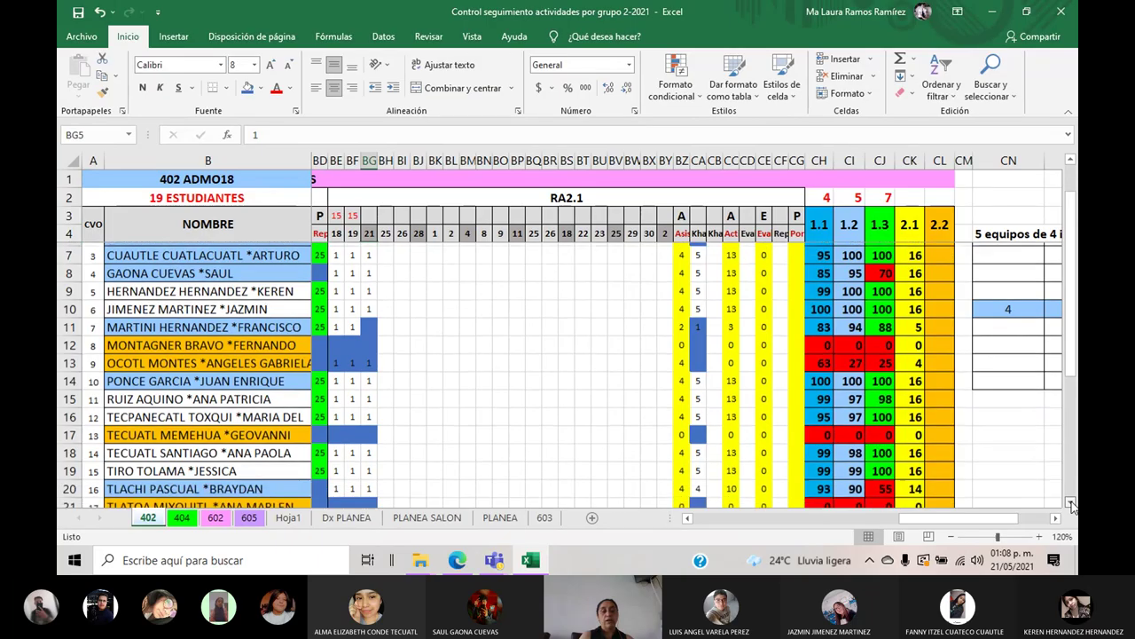
click(1072, 504)
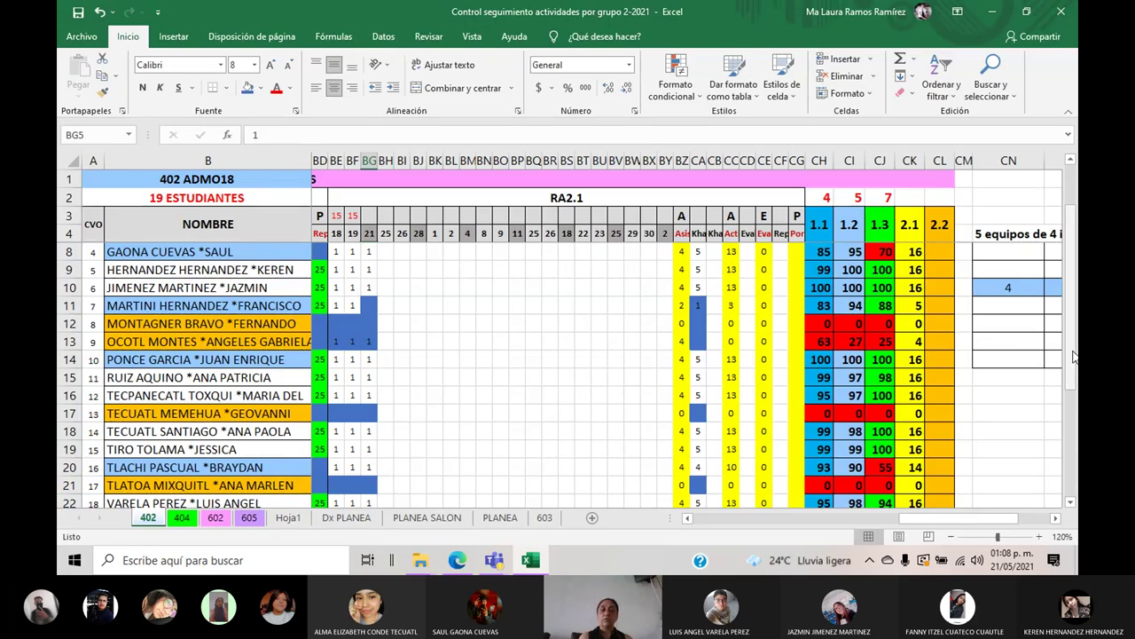
scroll(1073, 354, up, 1)
drag(1074, 257, 1070, 349)
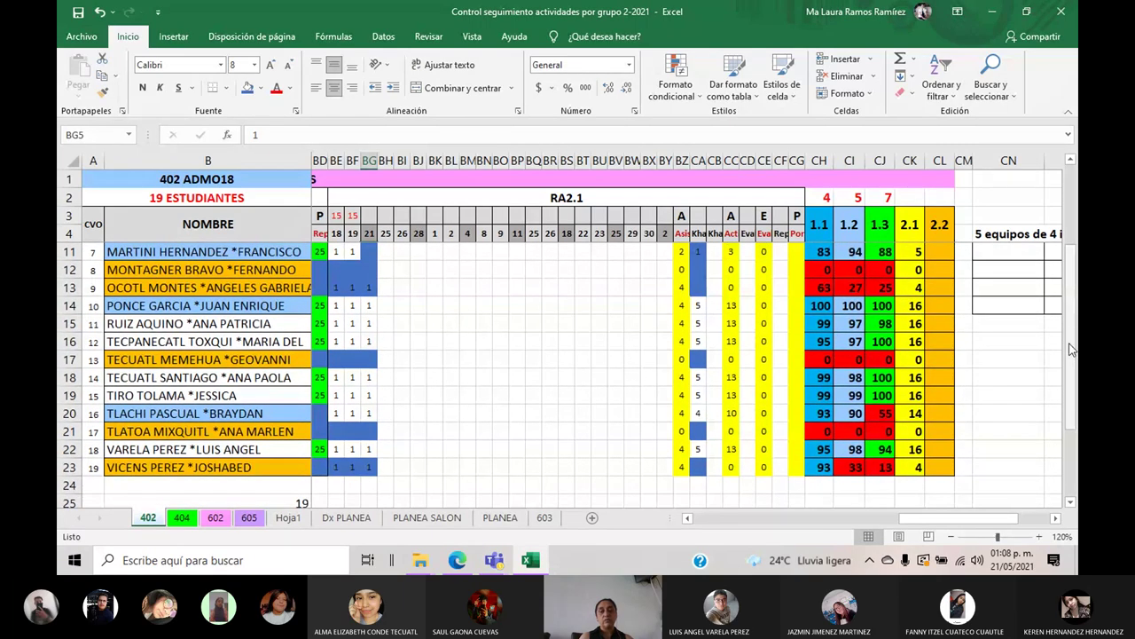
drag(1071, 349, 1065, 234)
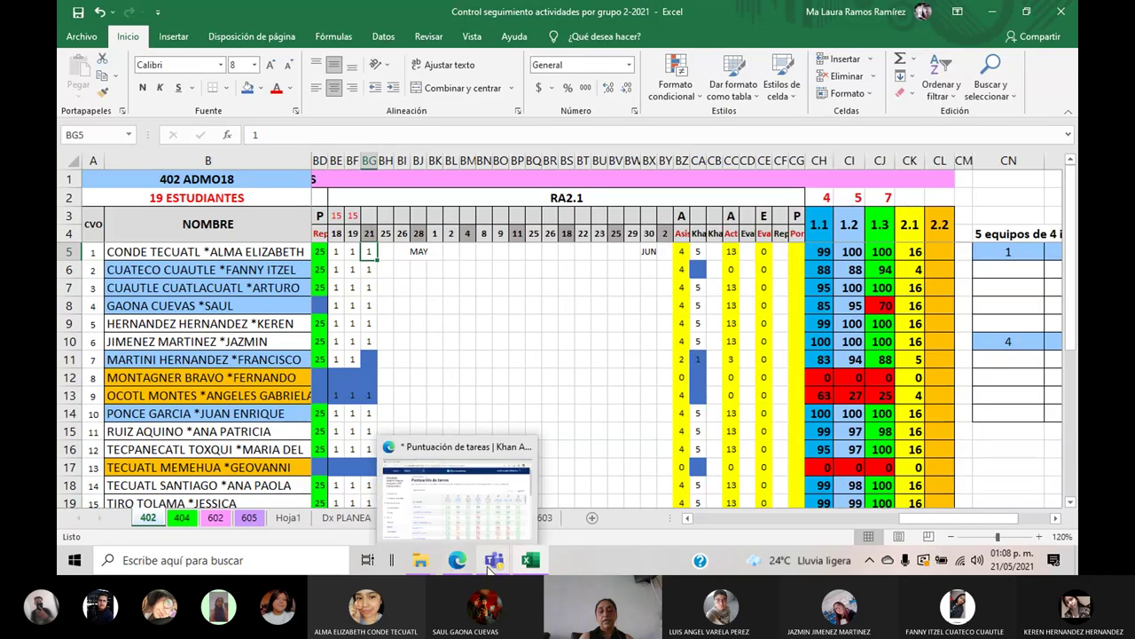
Step: Switch to the RA2.1 Teams meeting to view the participants, and return to the Excel tracking workbook
mouse_move(488, 568)
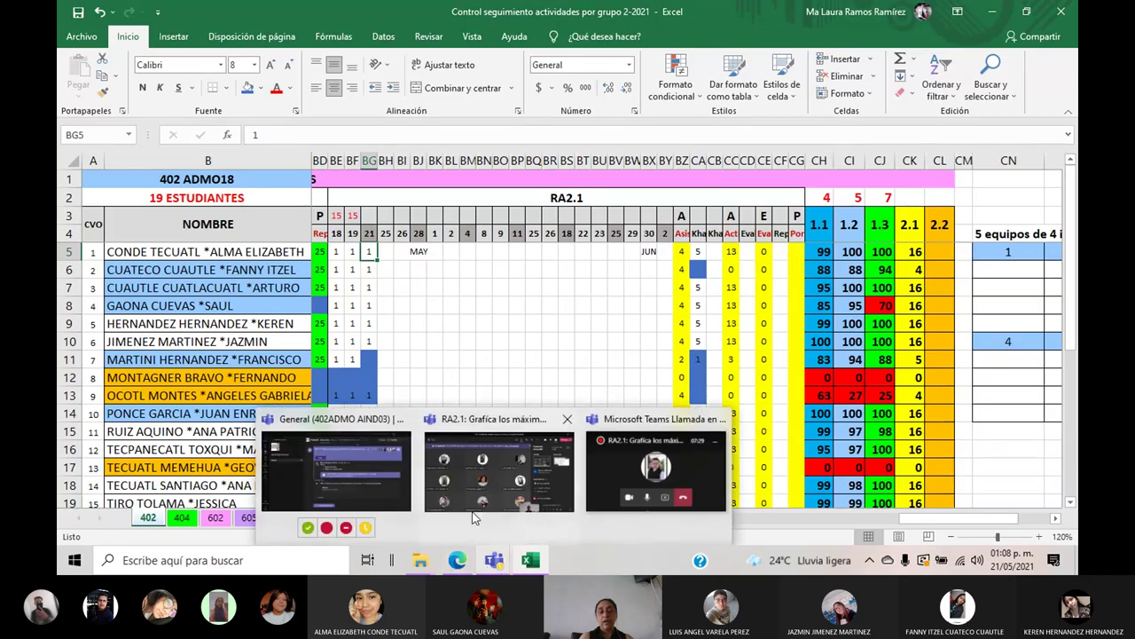
click(457, 464)
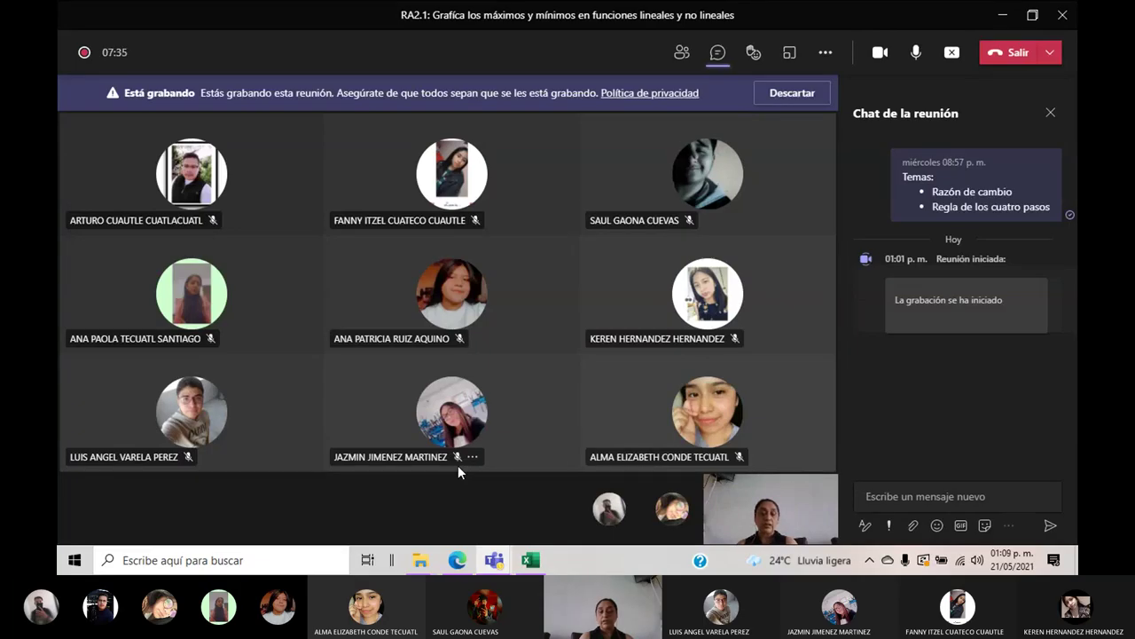
mouse_move(529, 556)
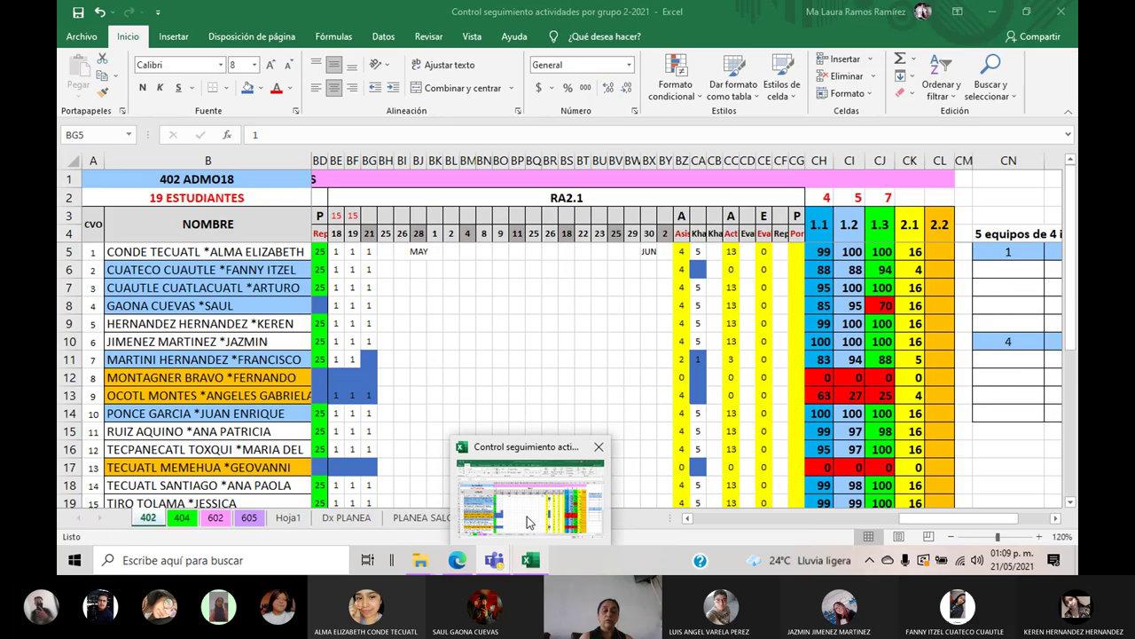
click(529, 522)
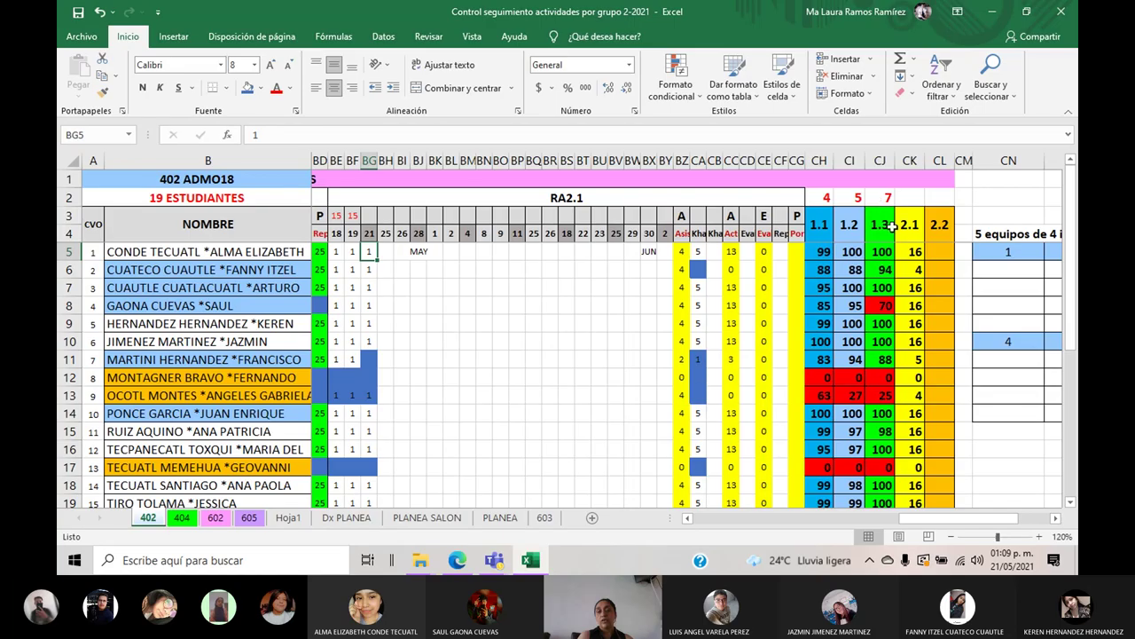
Step: Check the second student's 1.3 grade and Khan Academy entry, and locate the fourth student on the list
click(885, 270)
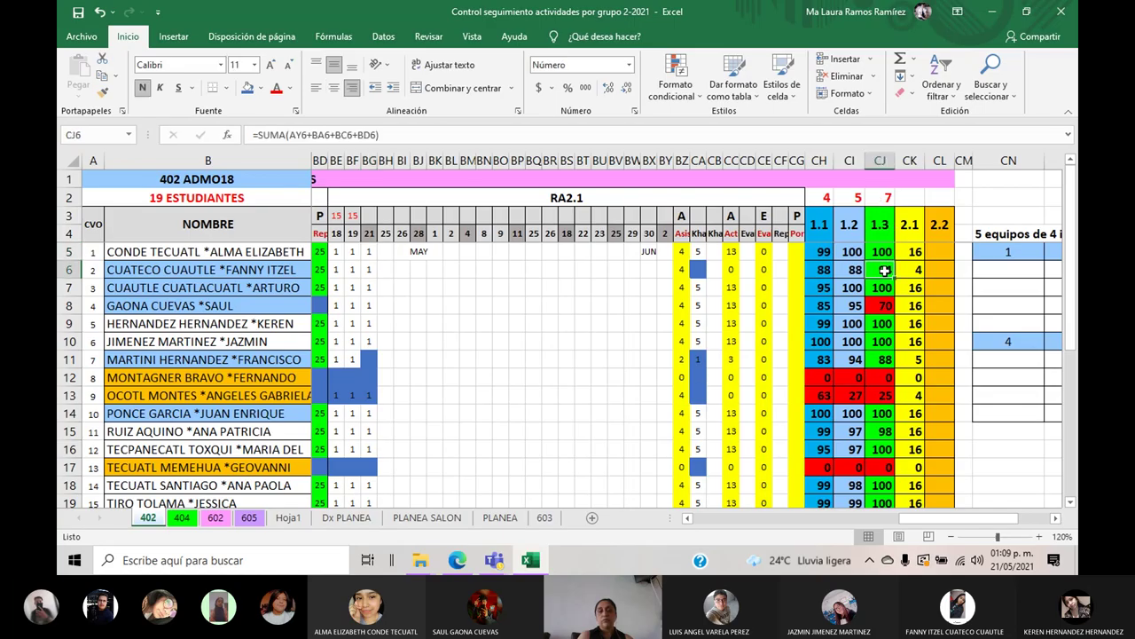
click(270, 270)
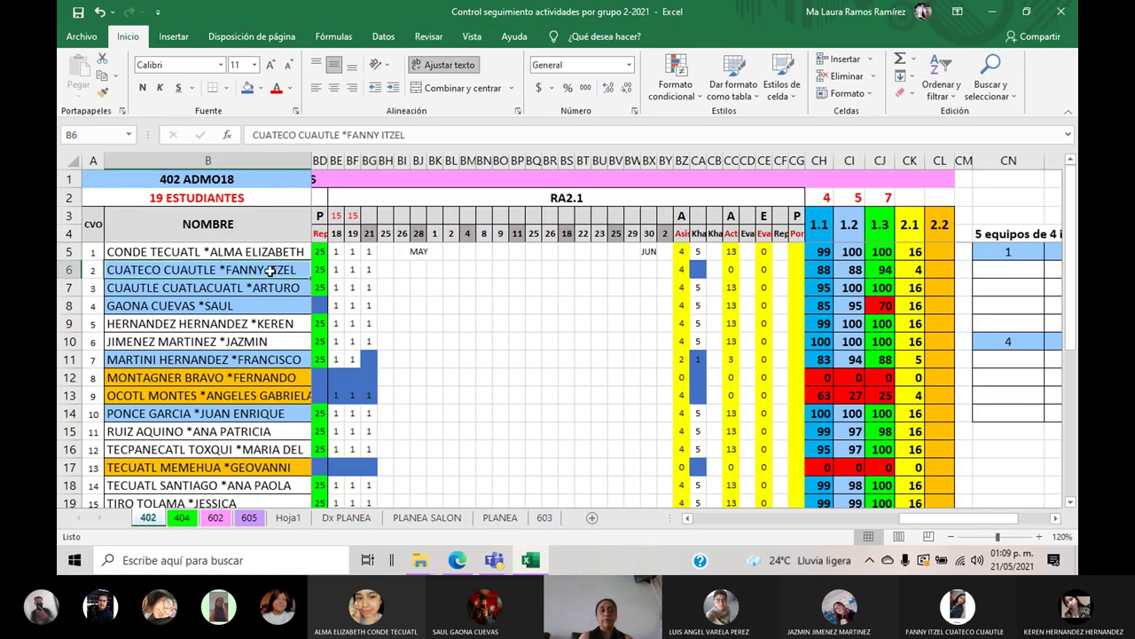
click(694, 270)
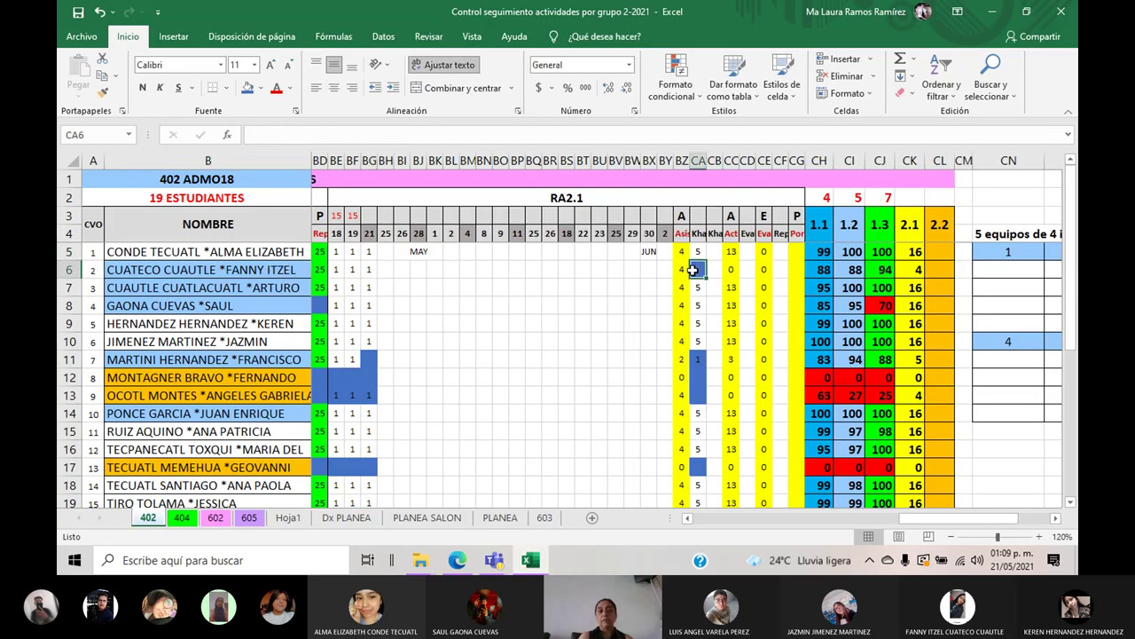
click(258, 301)
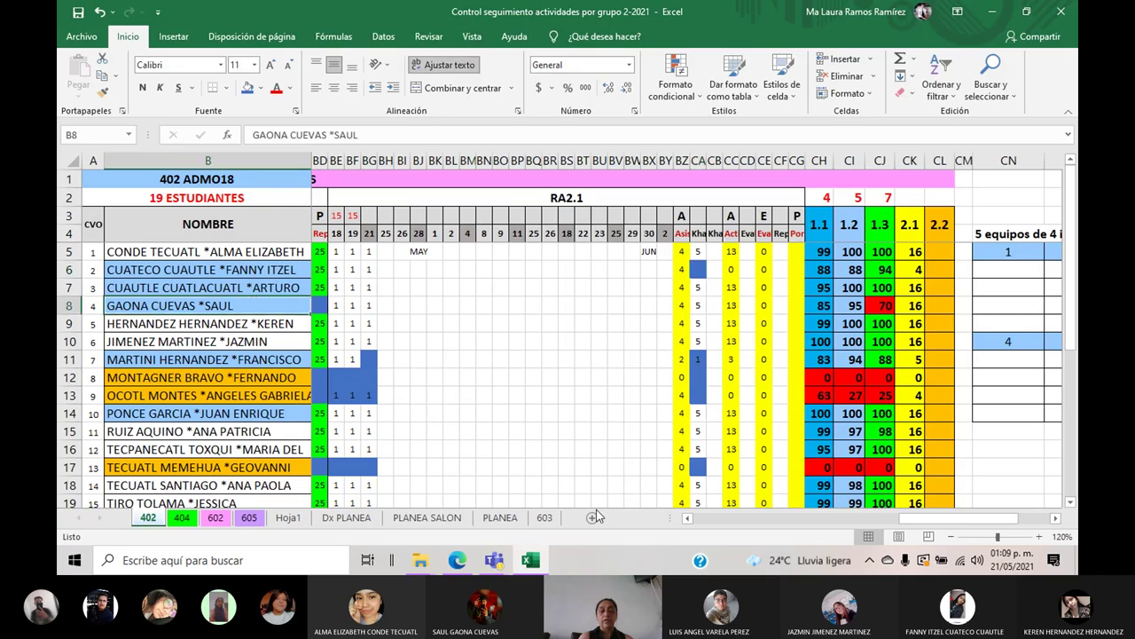
mouse_move(543, 568)
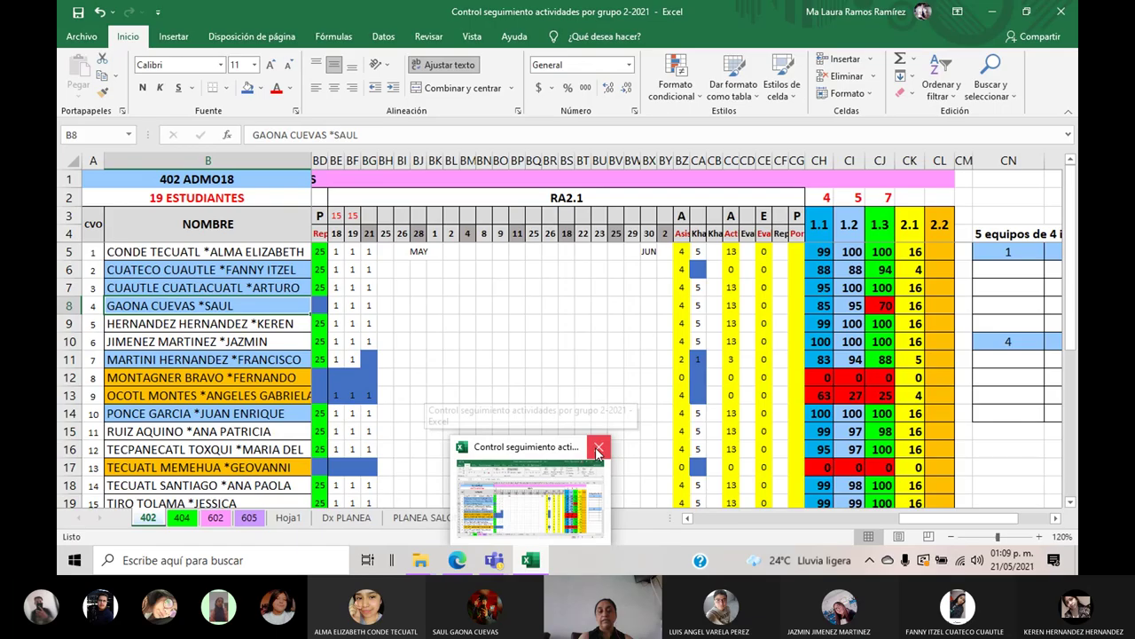
Step: Save the activity tracking workbook with the first student's day 21 cell selected, and close it
click(372, 254)
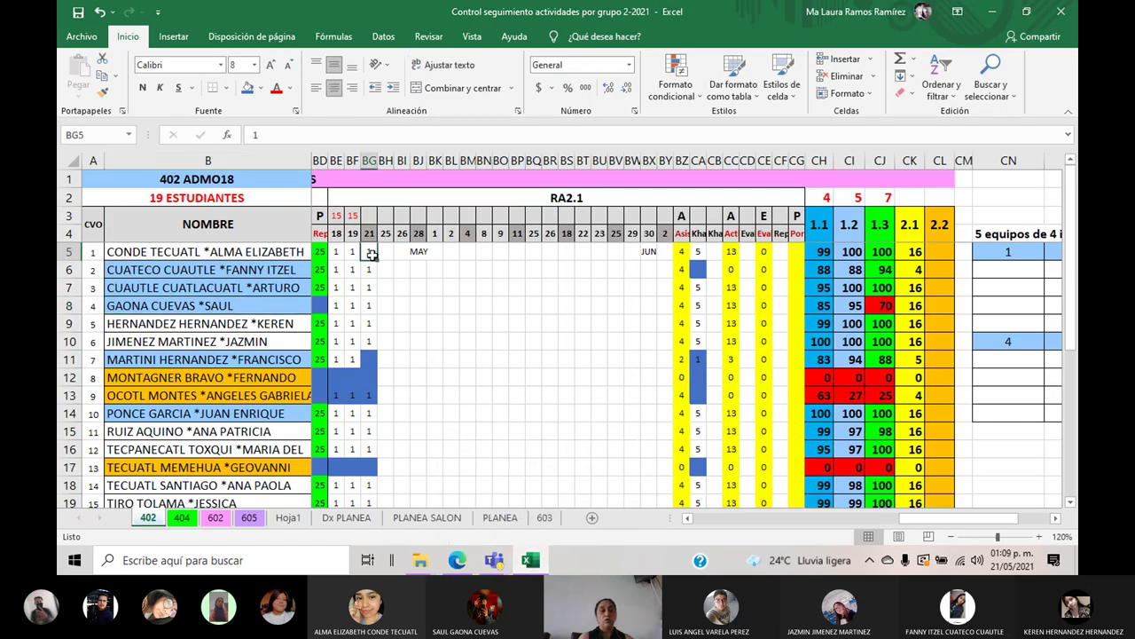
click(77, 18)
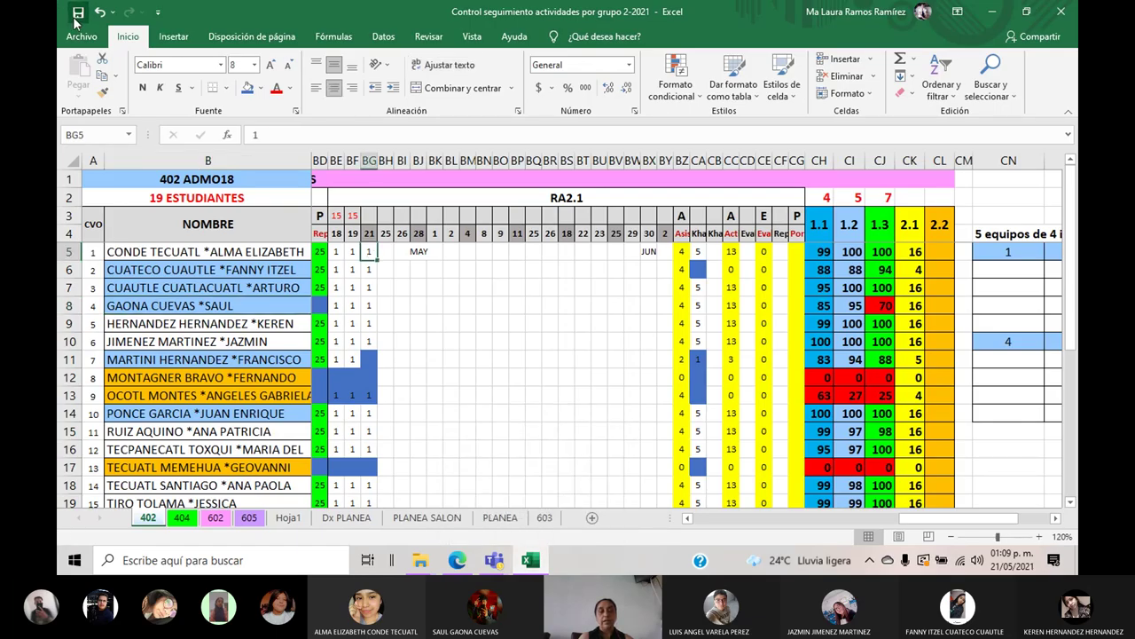
click(1062, 13)
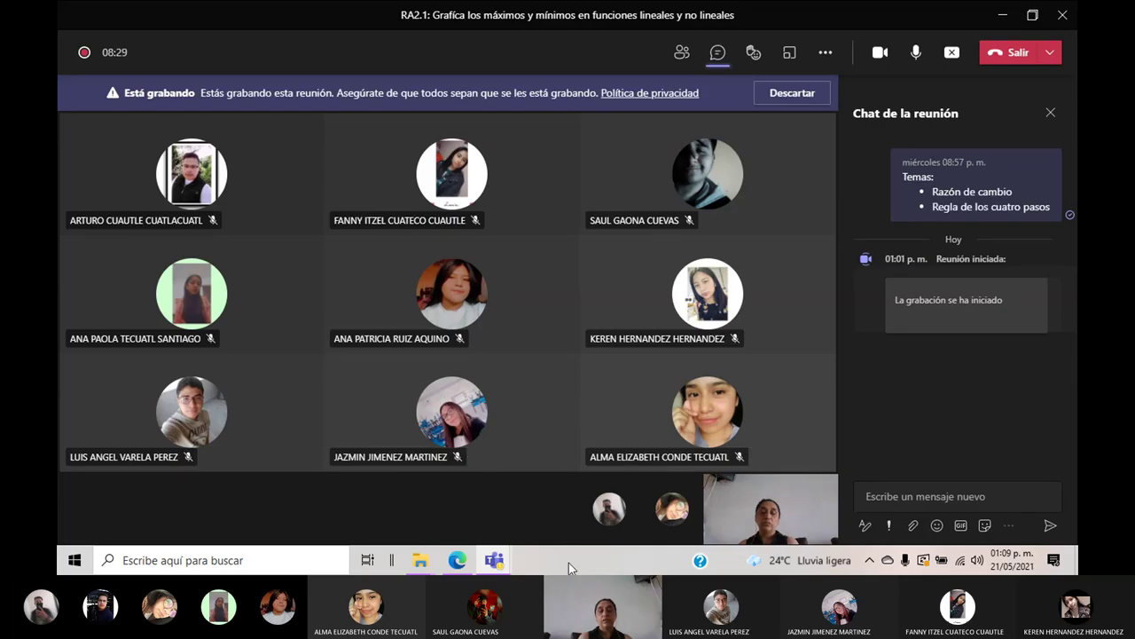
Step: In File Explorer, open the RA2.1 AIND03 presentation from the AIND03 folder under Material didáctico in the CONALEP 1 2021 portfolio in Documentos
mouse_move(495, 562)
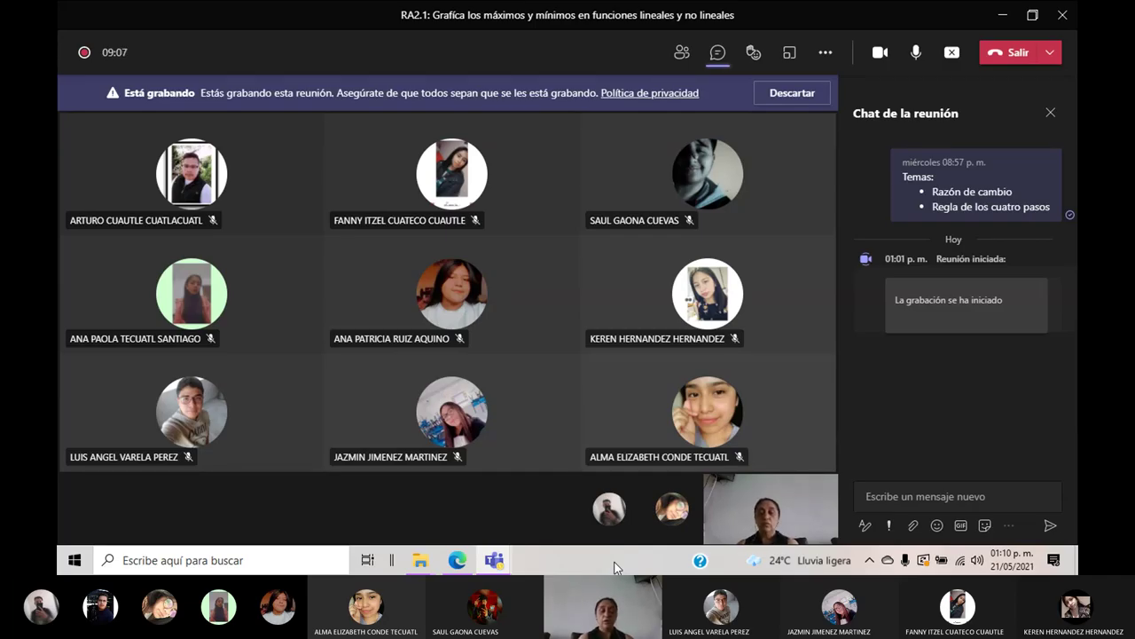
mouse_move(450, 559)
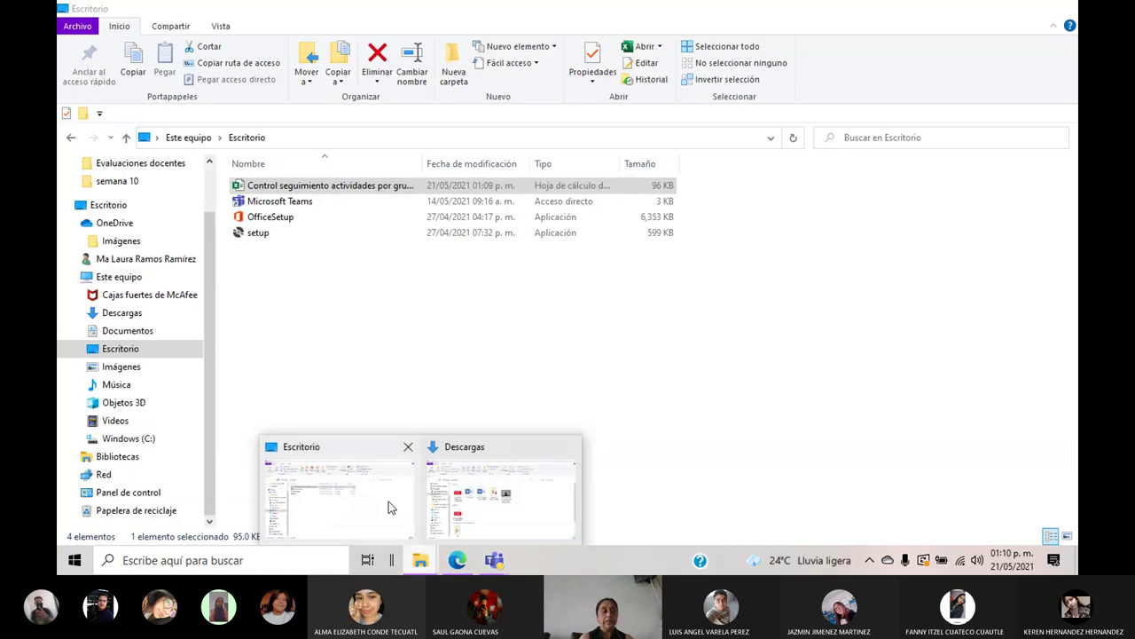
click(389, 501)
click(72, 138)
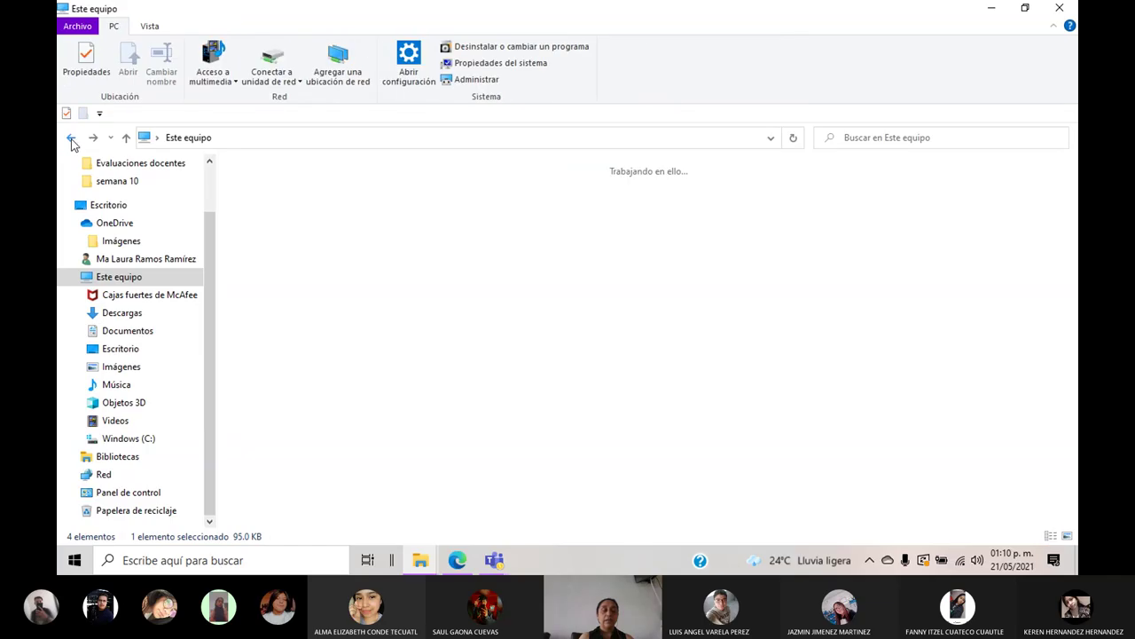
click(139, 331)
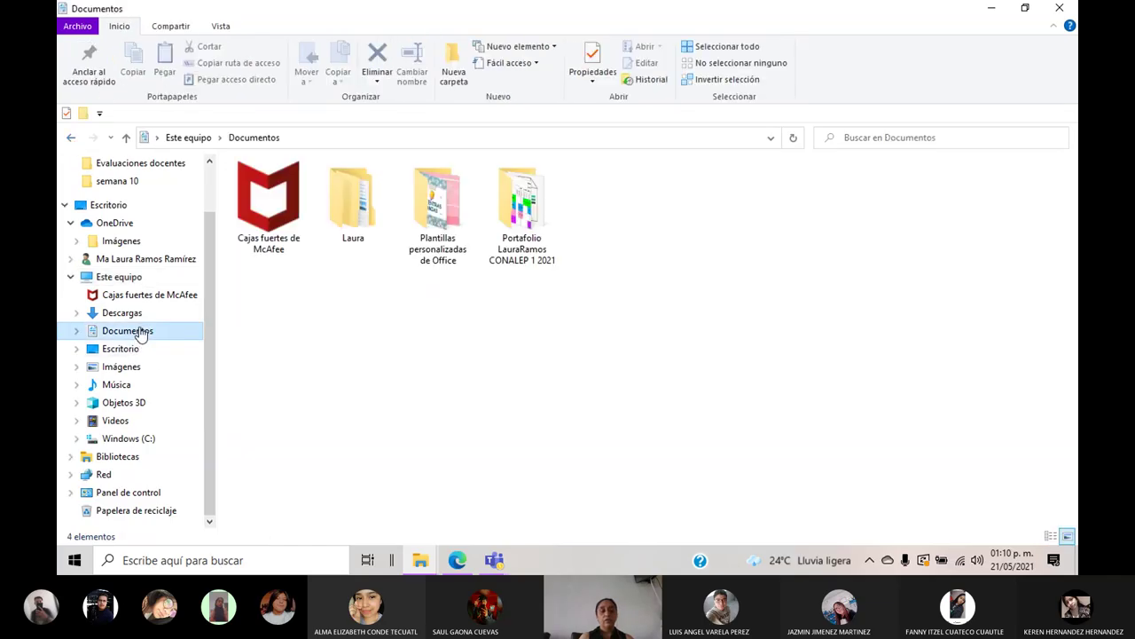
double_click(506, 232)
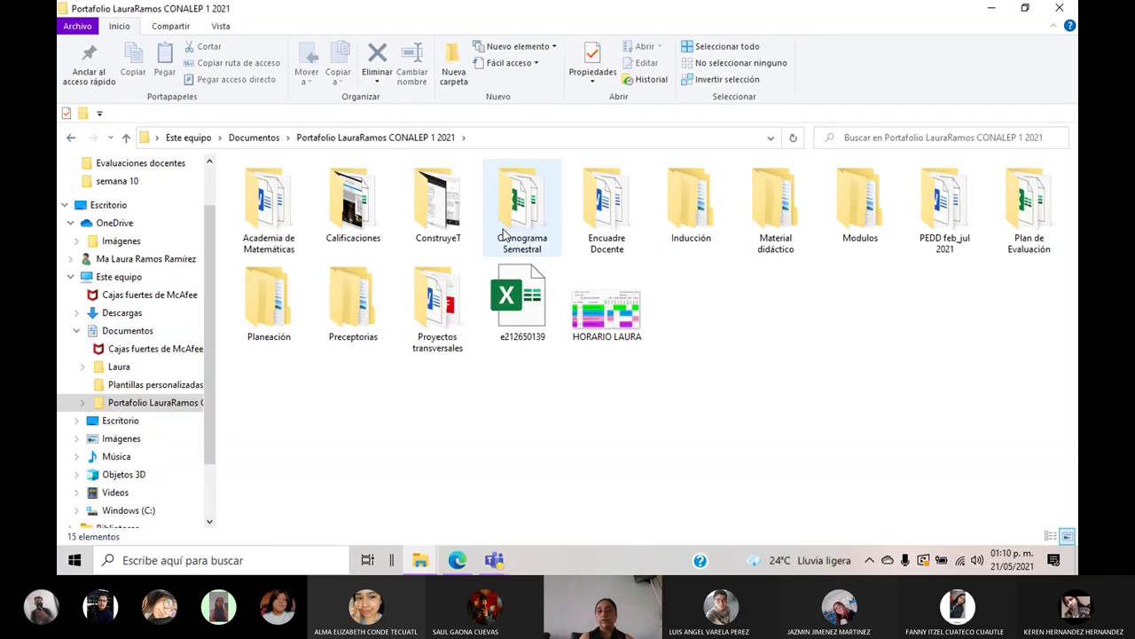
double_click(775, 232)
double_click(269, 236)
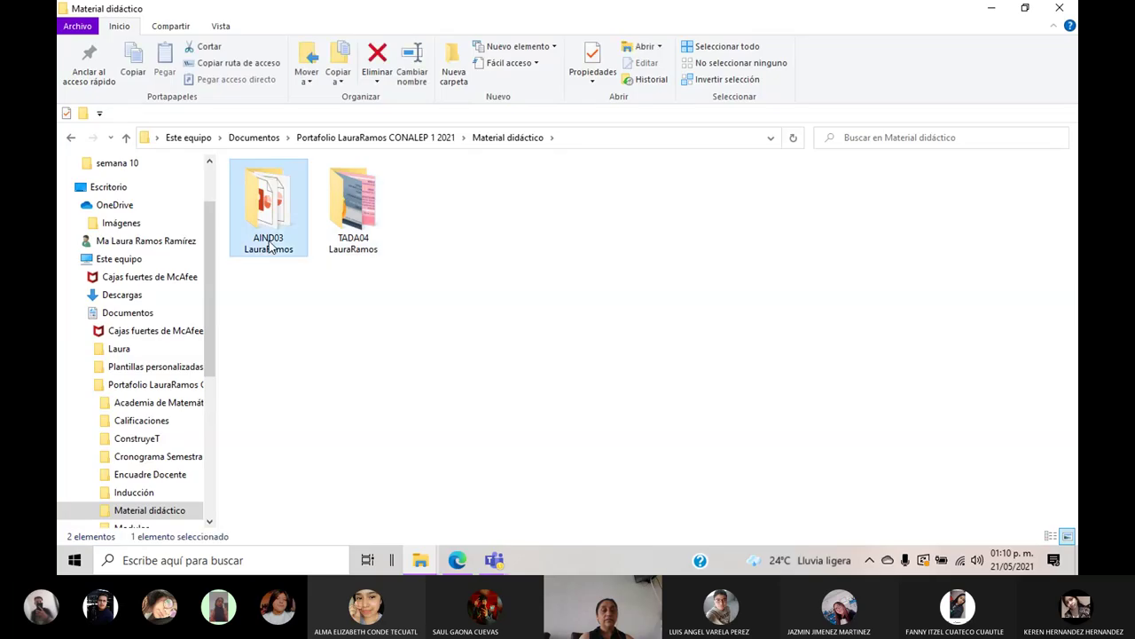
double_click(271, 247)
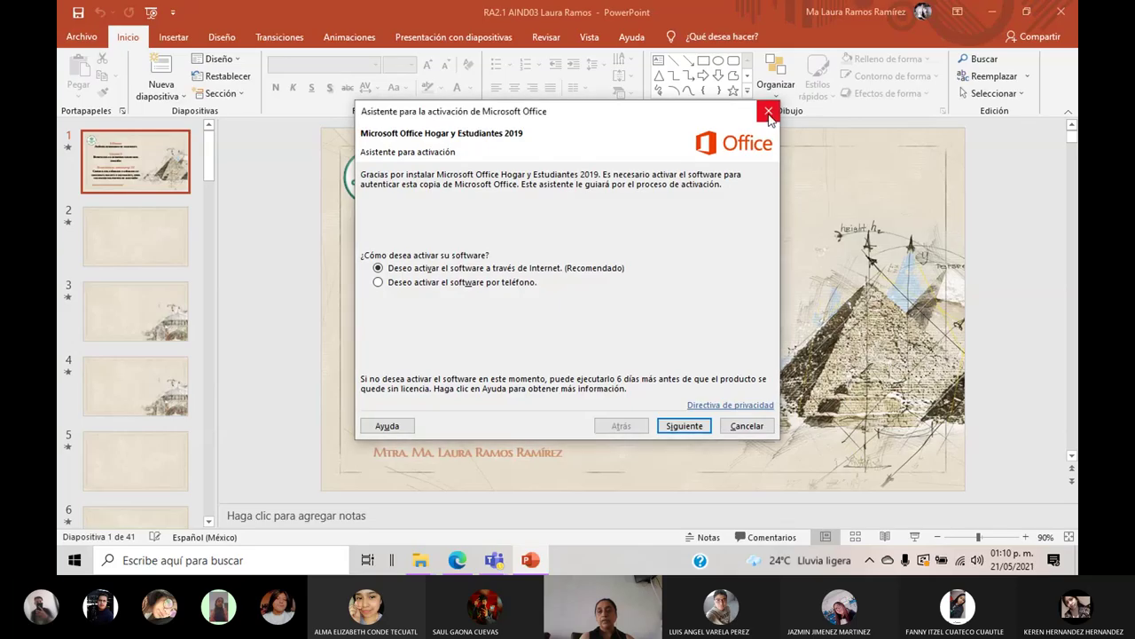
Step: Dismiss the Office activation wizard and start the RA2.1 AIND03 slide show from its title slide
click(770, 118)
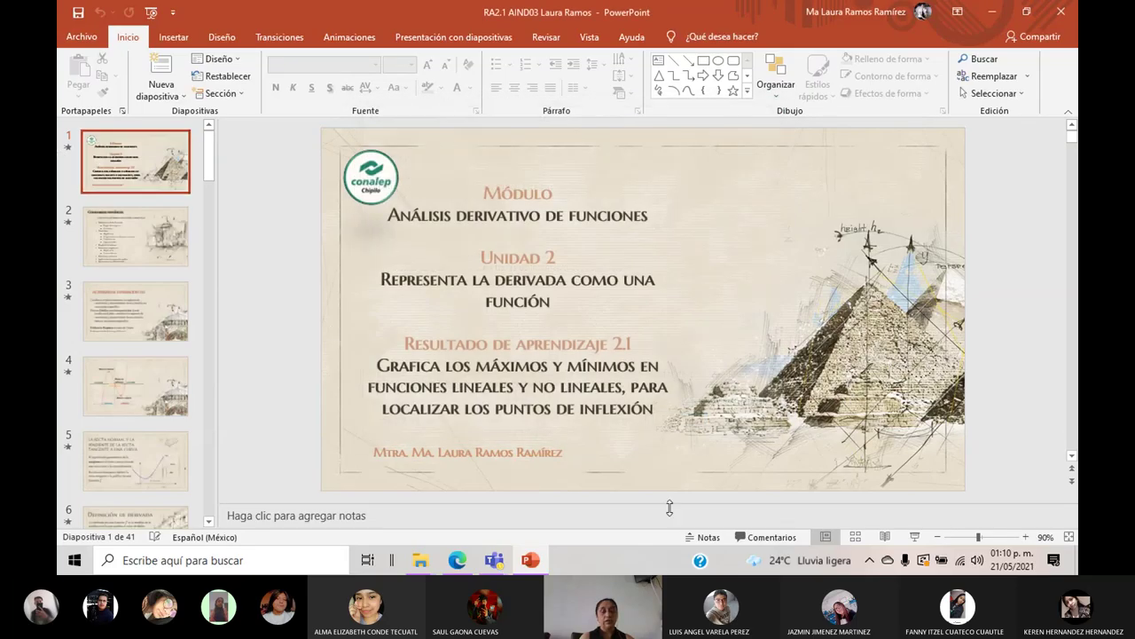
click(913, 538)
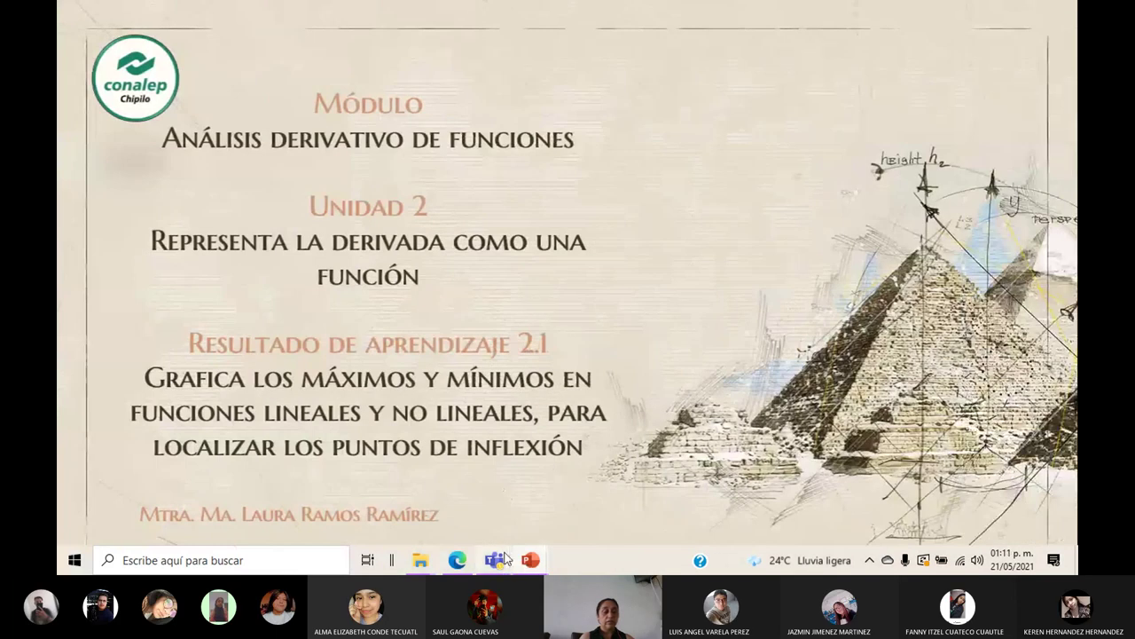
Step: Switch from the slide show to the RA2.1 meeting window in Microsoft Teams
mouse_move(499, 559)
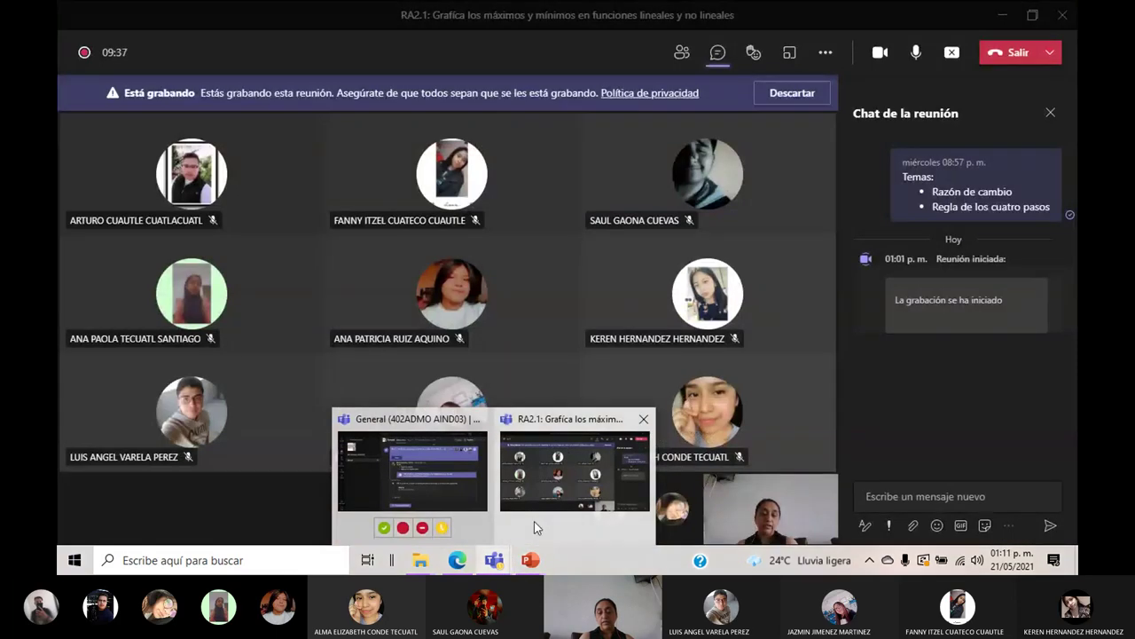
click(534, 521)
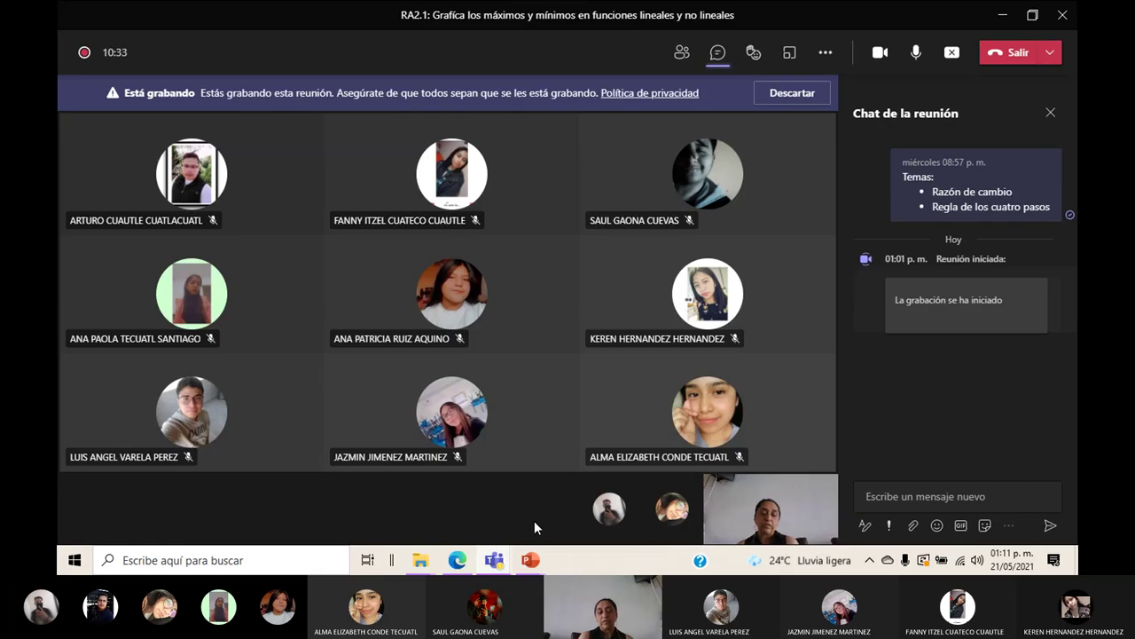
mouse_move(543, 564)
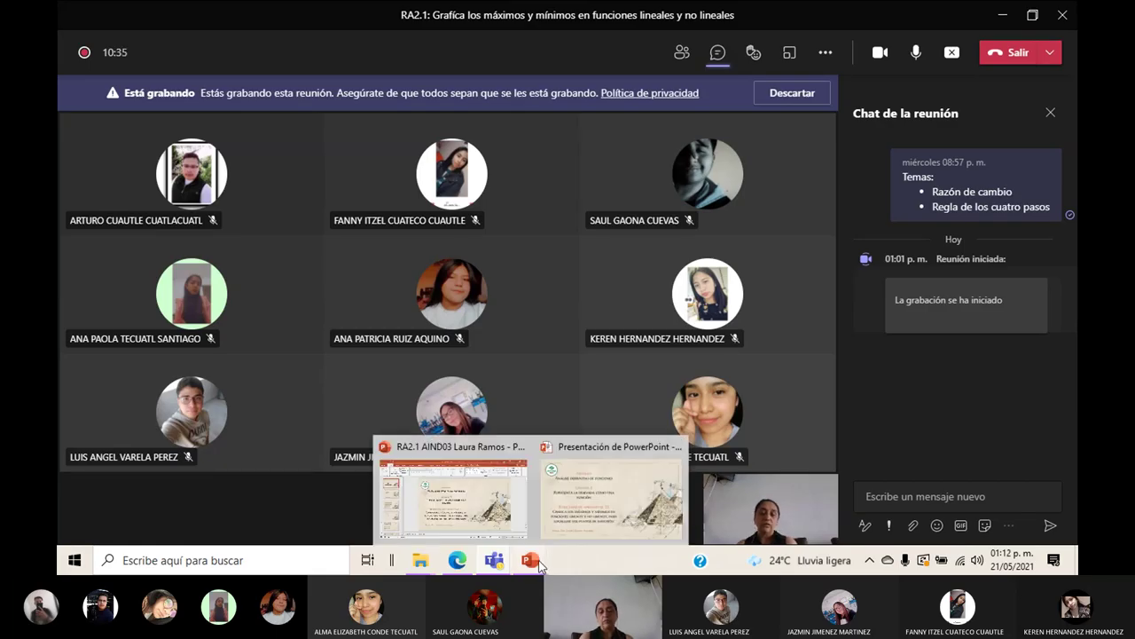
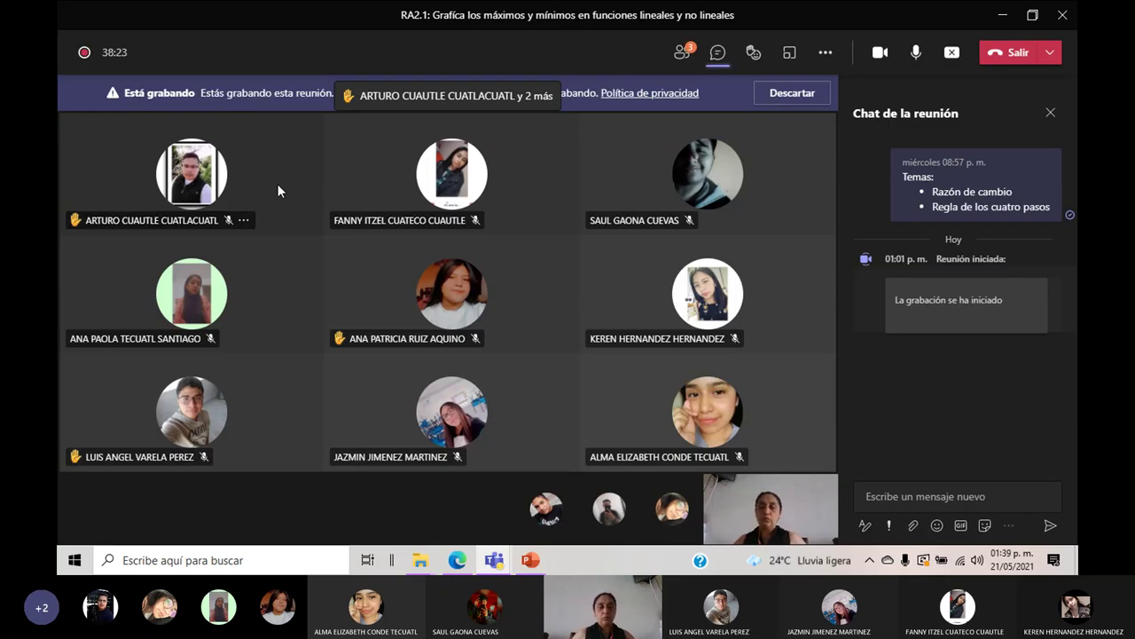
Step: Create seven breakout rooms with manual participant assignment, and mark the first listed student for assignment
click(789, 53)
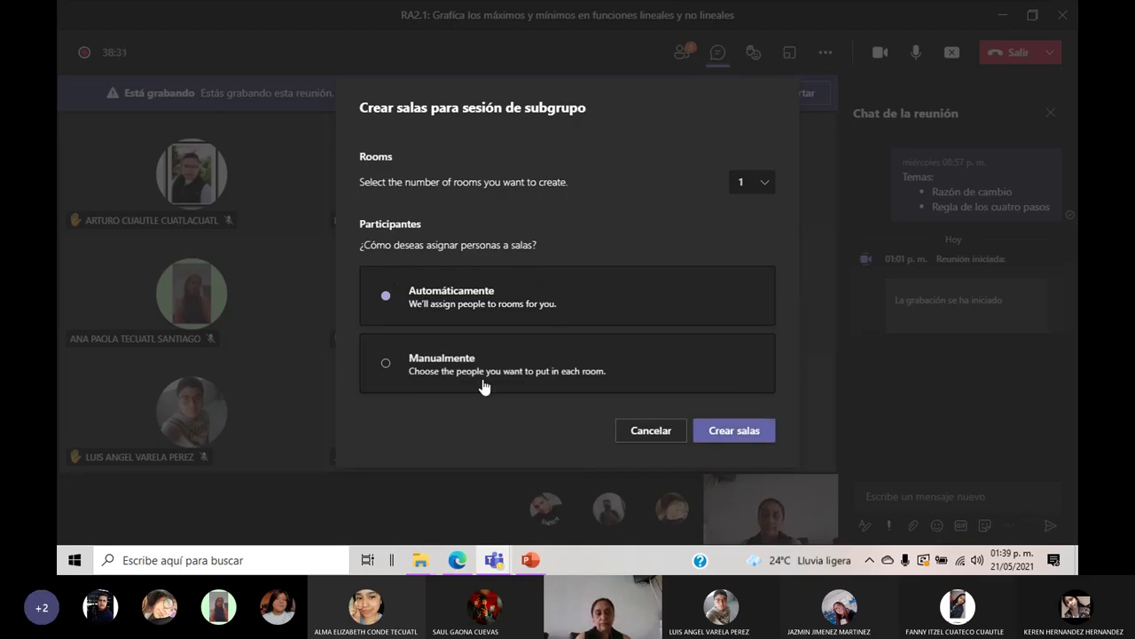
click(387, 366)
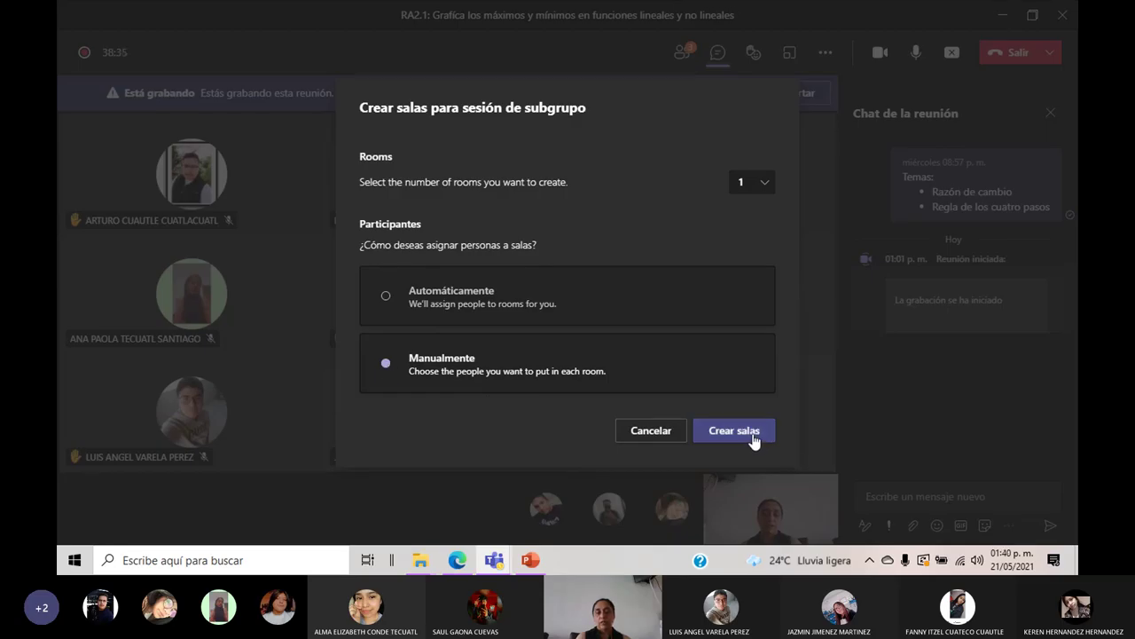
click(765, 187)
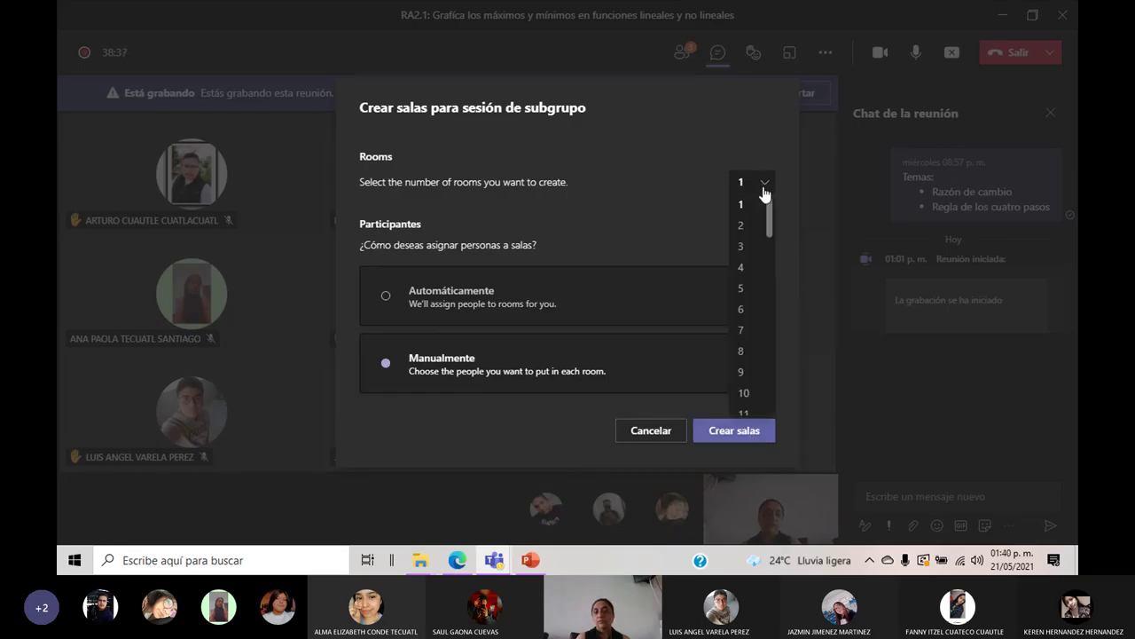
click(745, 331)
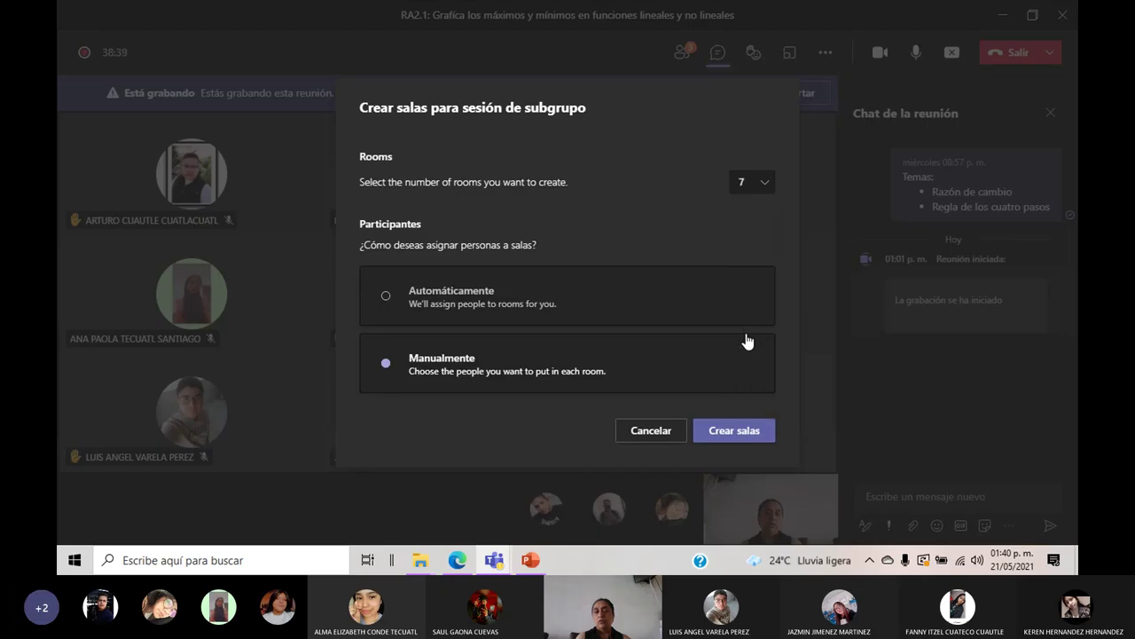
click(729, 433)
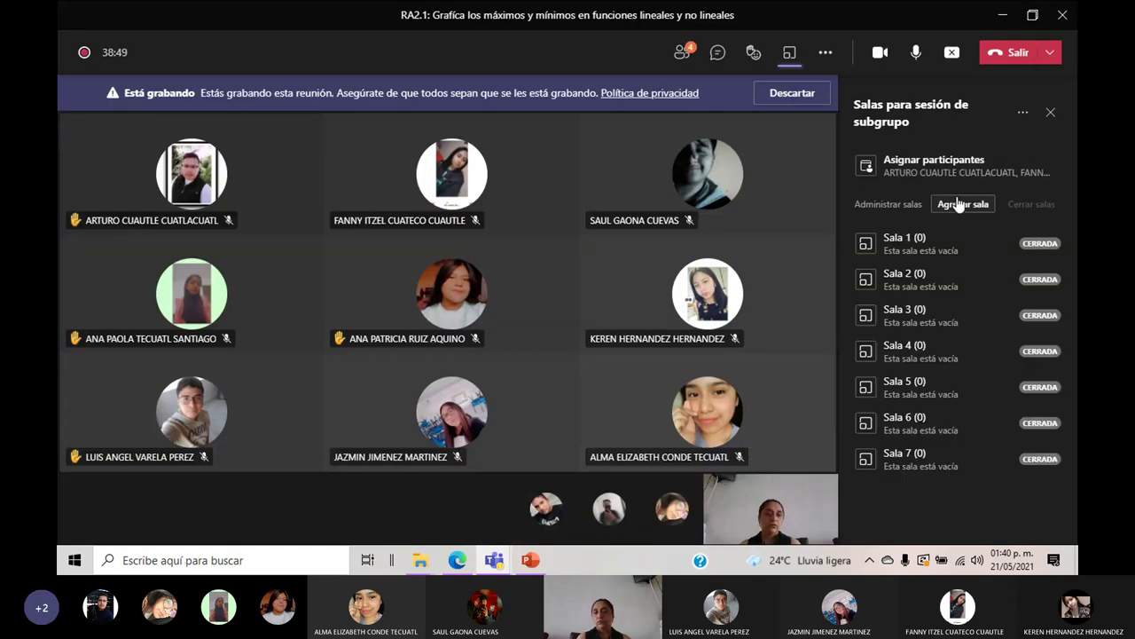
click(912, 169)
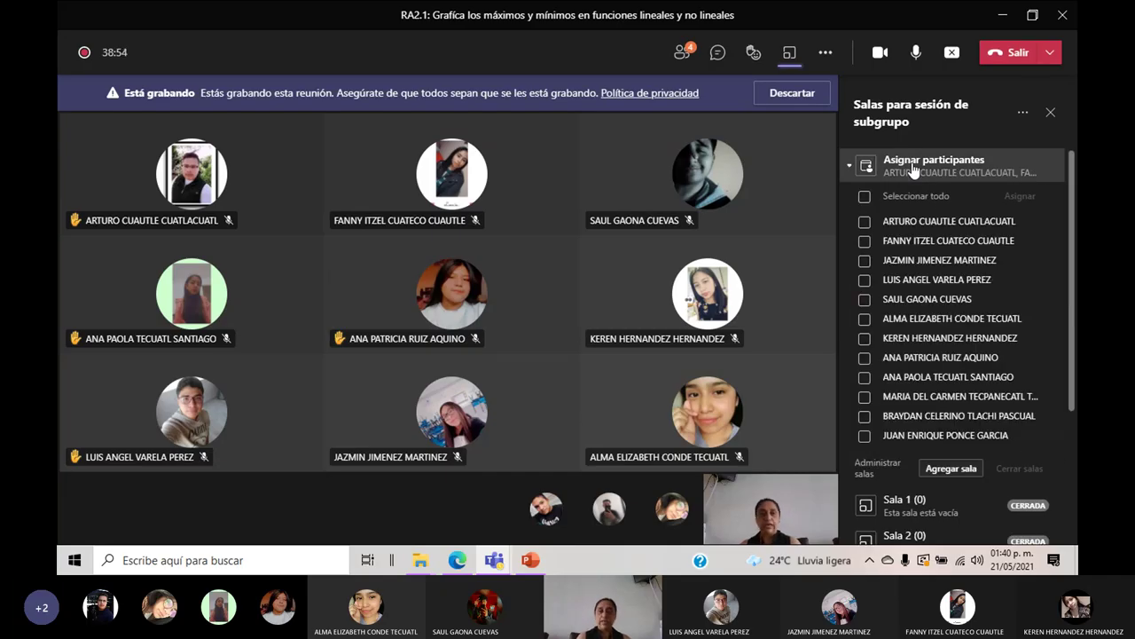
click(865, 222)
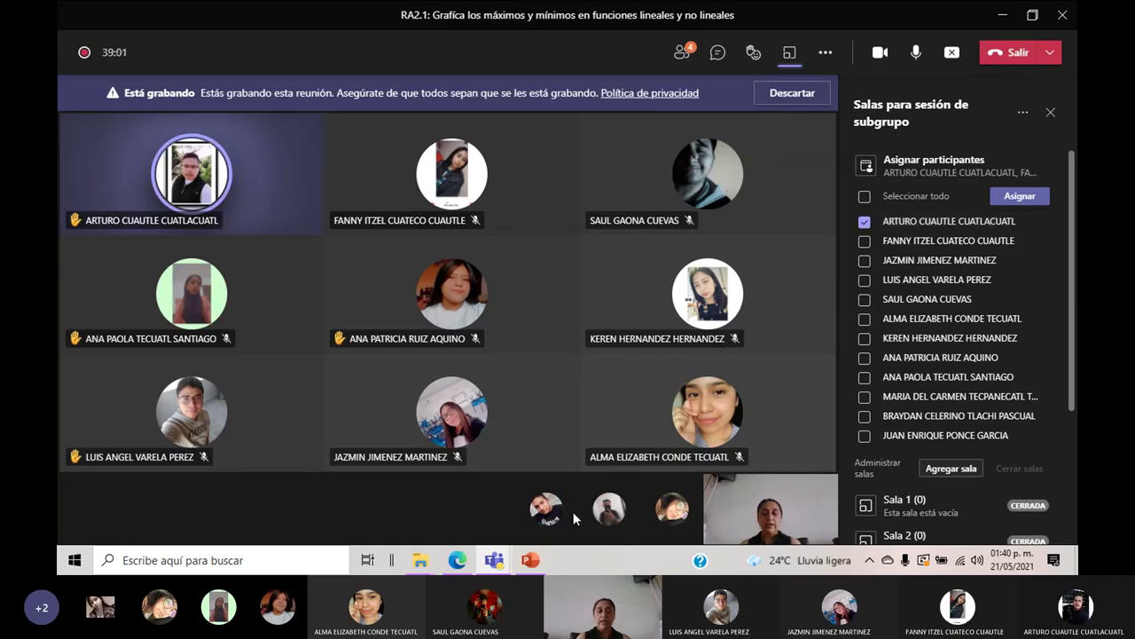
Step: In the RA2.1 AIND03 PowerPoint presentation, set the first name in slide 12's text box to black, and clear all the box's text
click(531, 560)
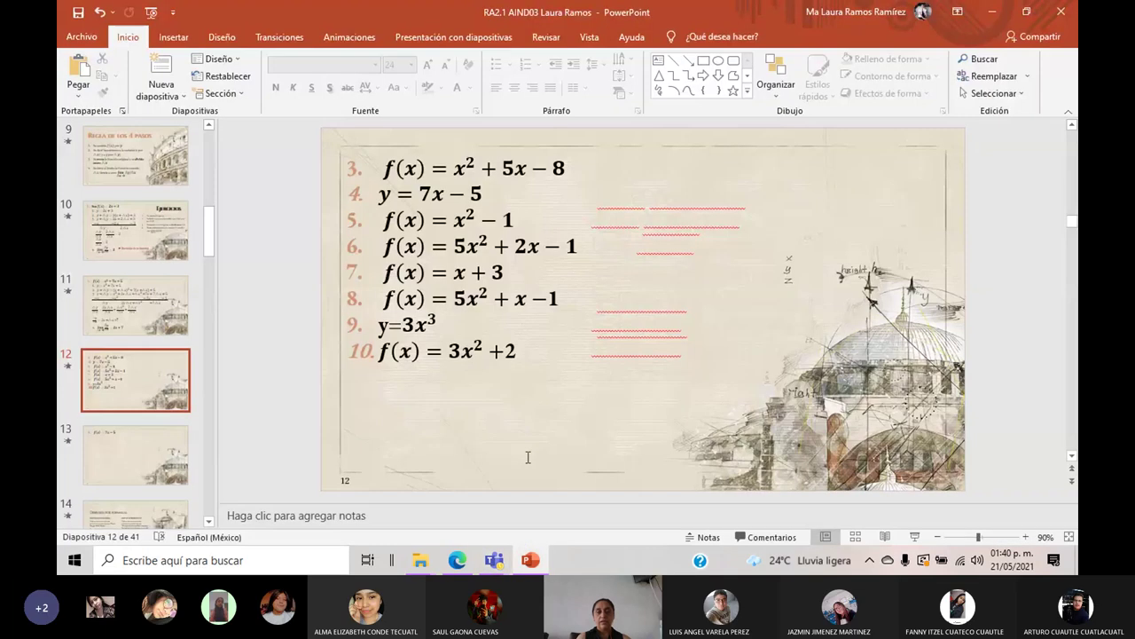
click(602, 201)
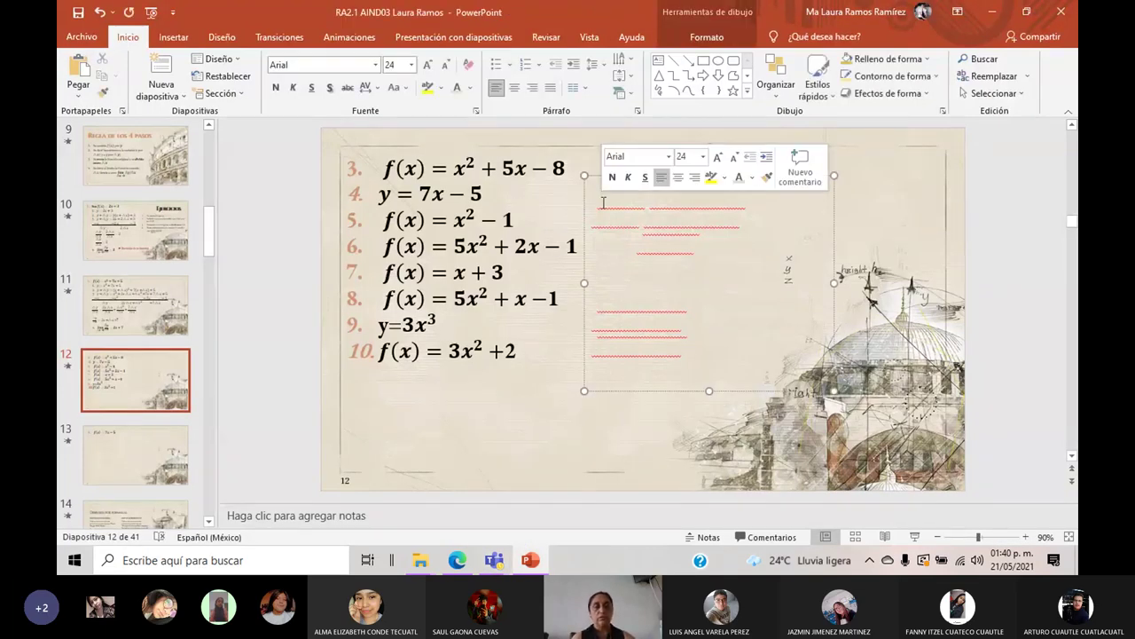
click(470, 88)
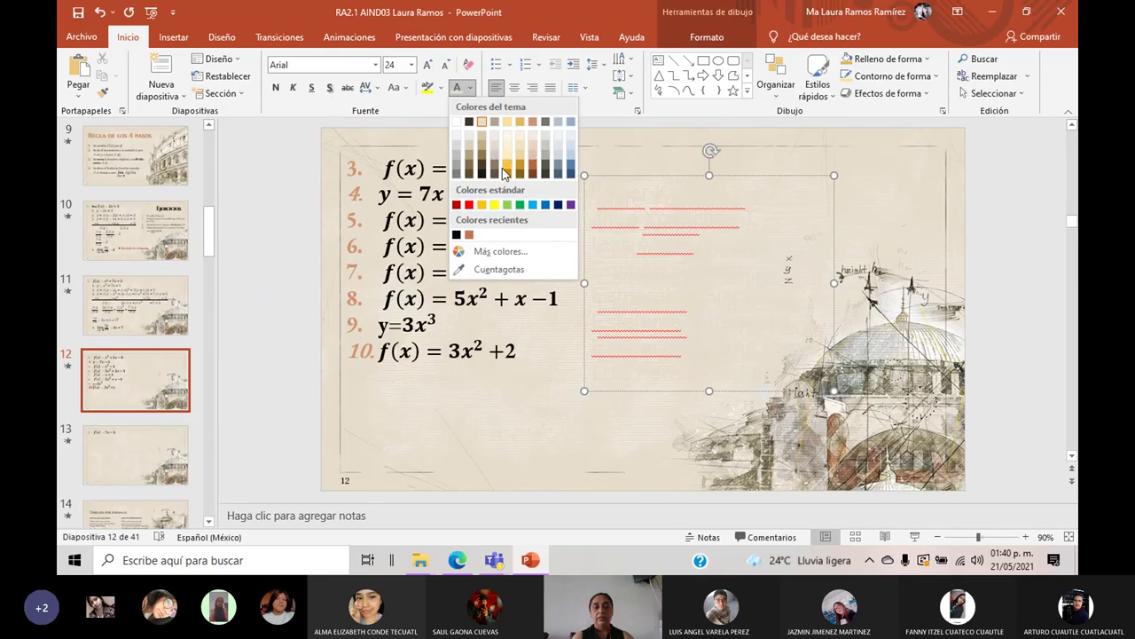
click(456, 238)
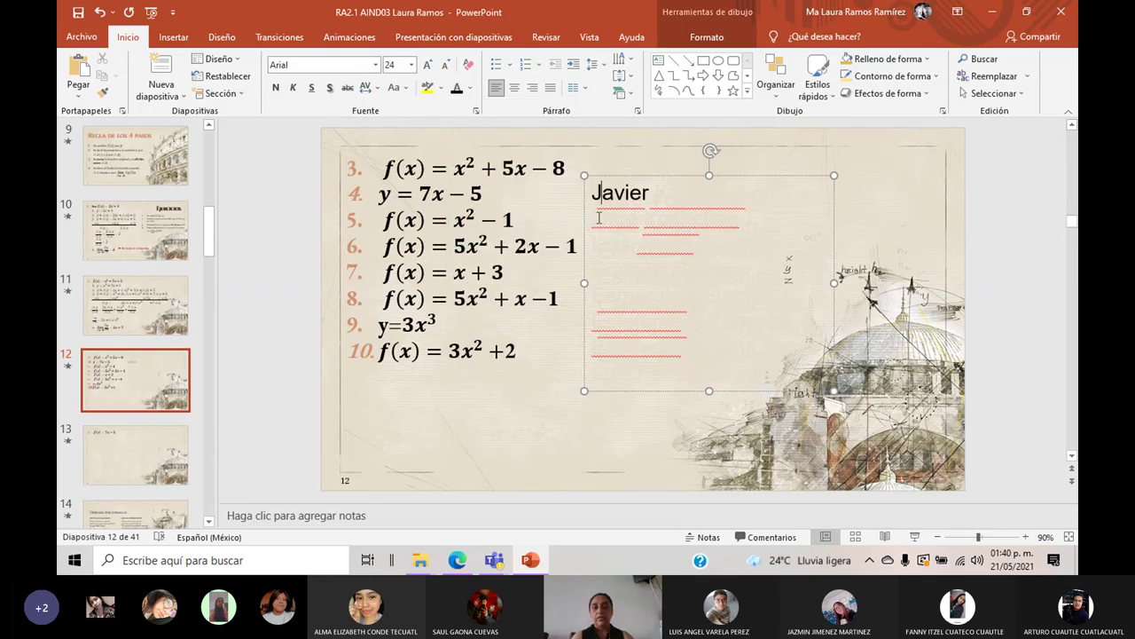
drag(645, 193, 590, 197)
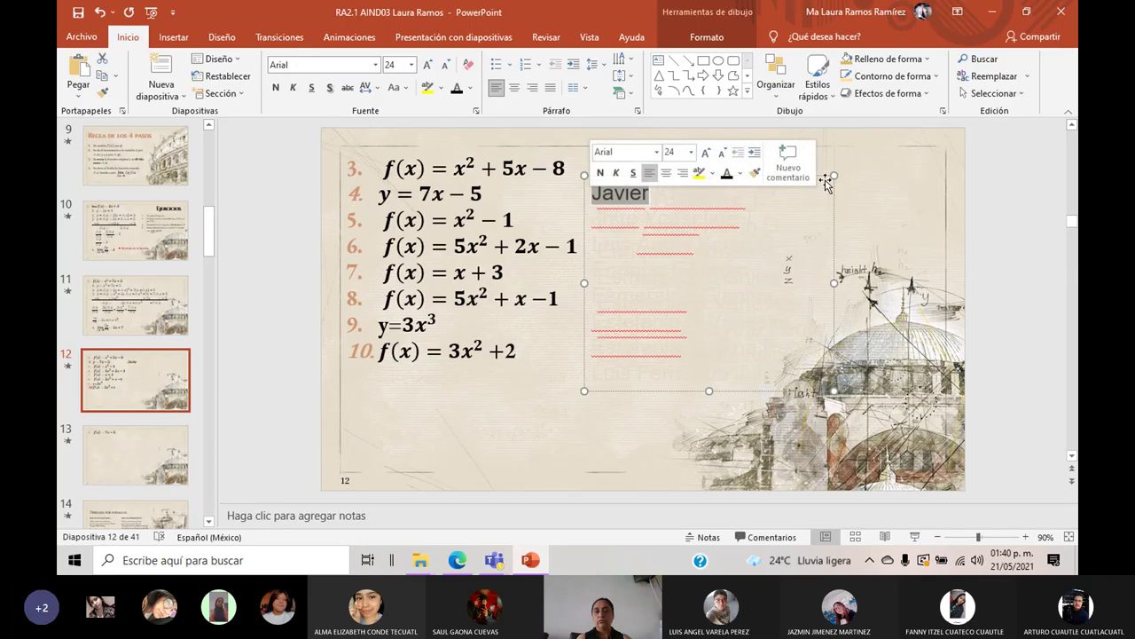
key(Left)
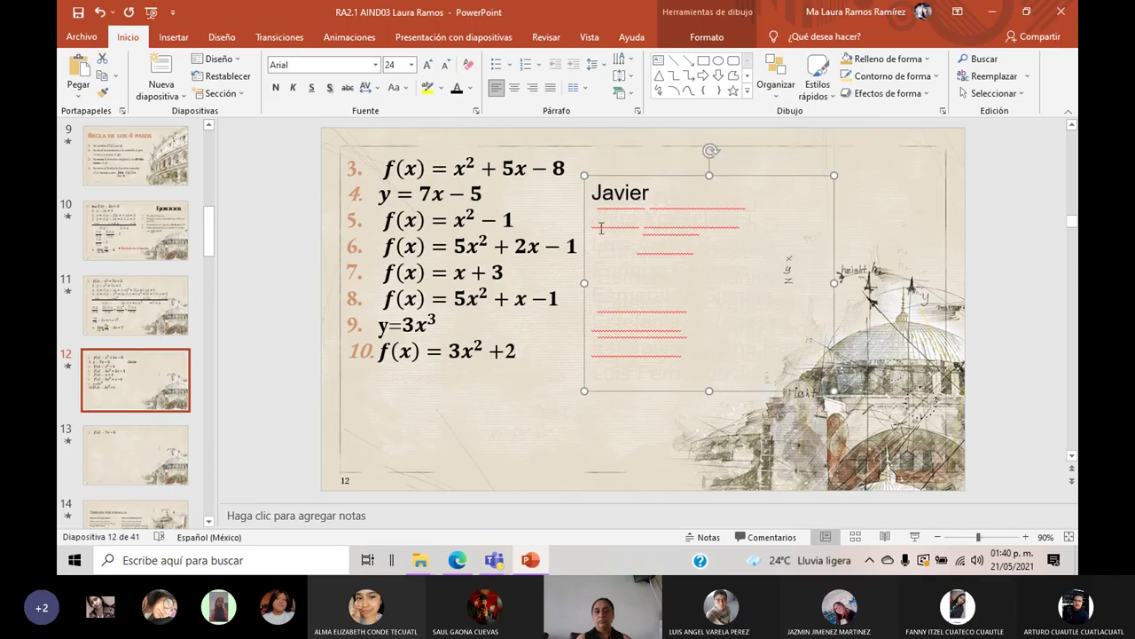
shift+click(733, 380)
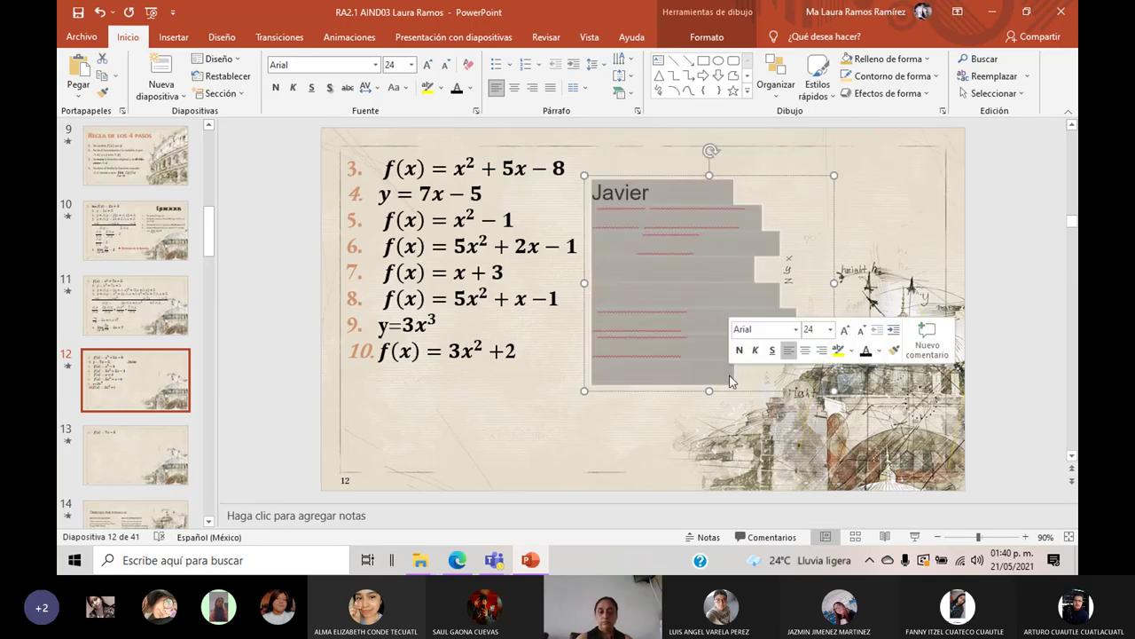
key(Delete)
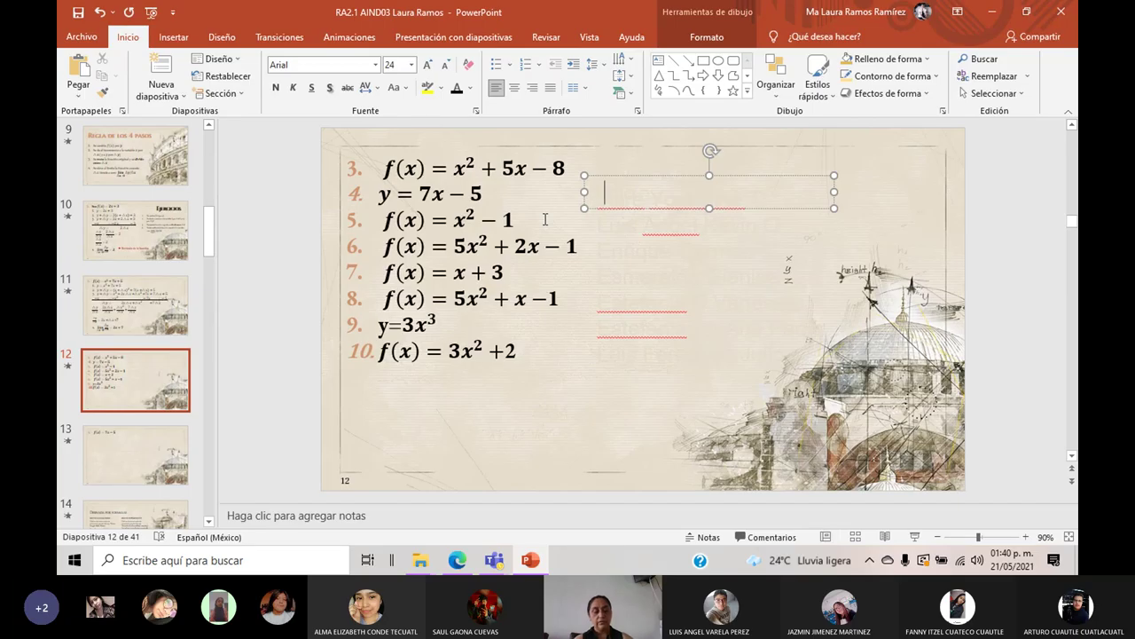
Step: Enter two students' first names on separate lines in the emptied text box, and move the box up level with exercise 3
key(Tab)
key(Tab)
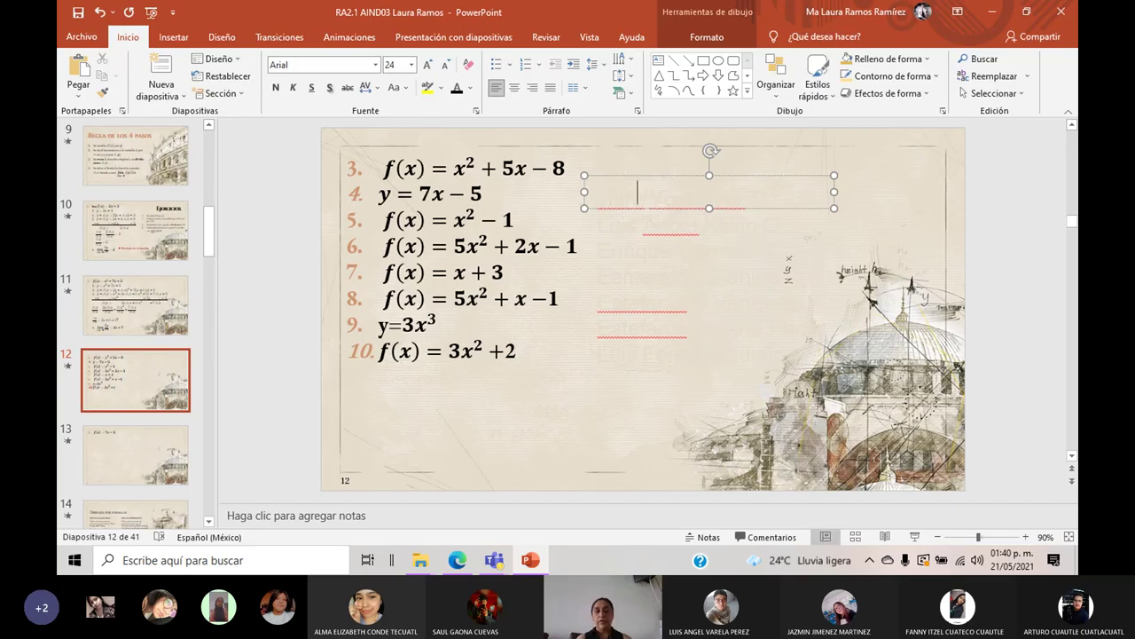
key(Return)
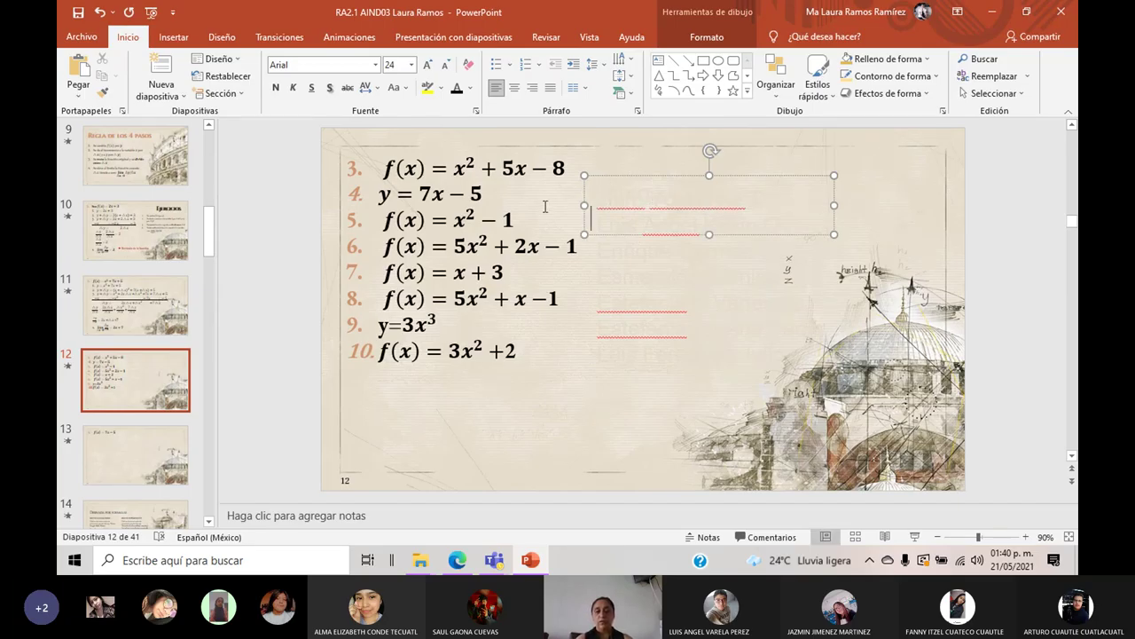
drag(647, 178, 647, 158)
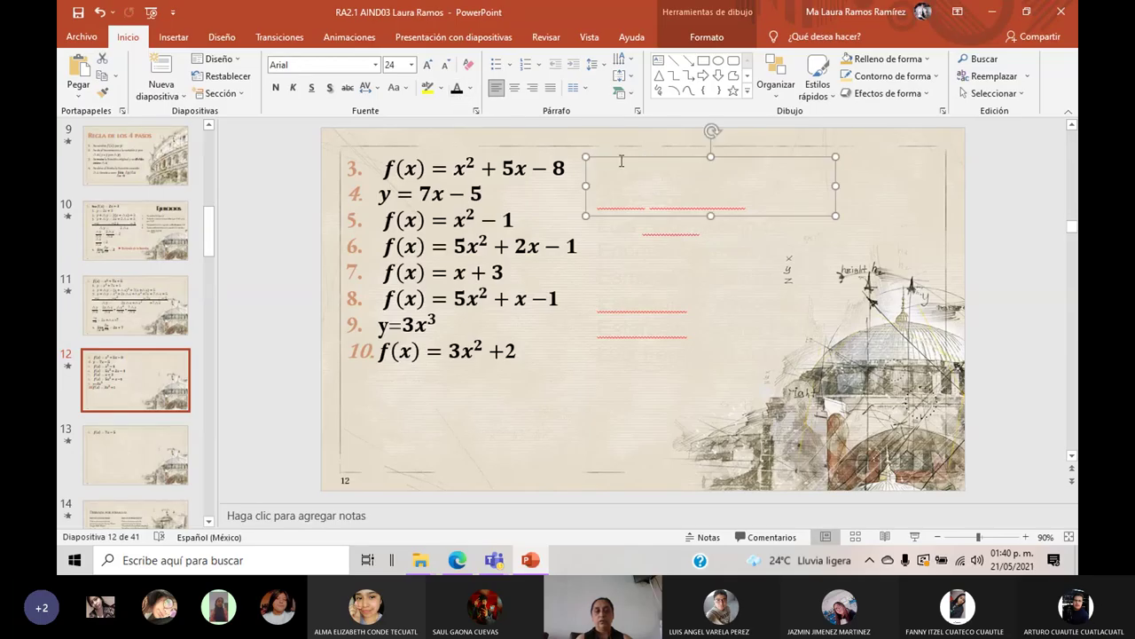
Step: Set the names box's font colour to black and remove the second student's name with its line
click(456, 88)
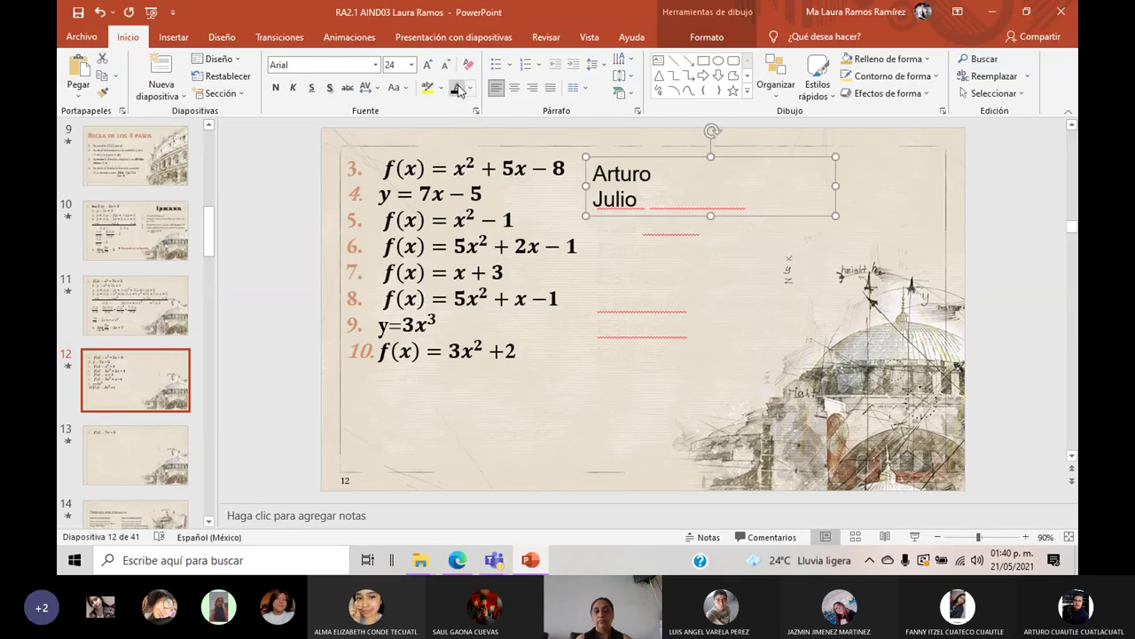
double_click(609, 203)
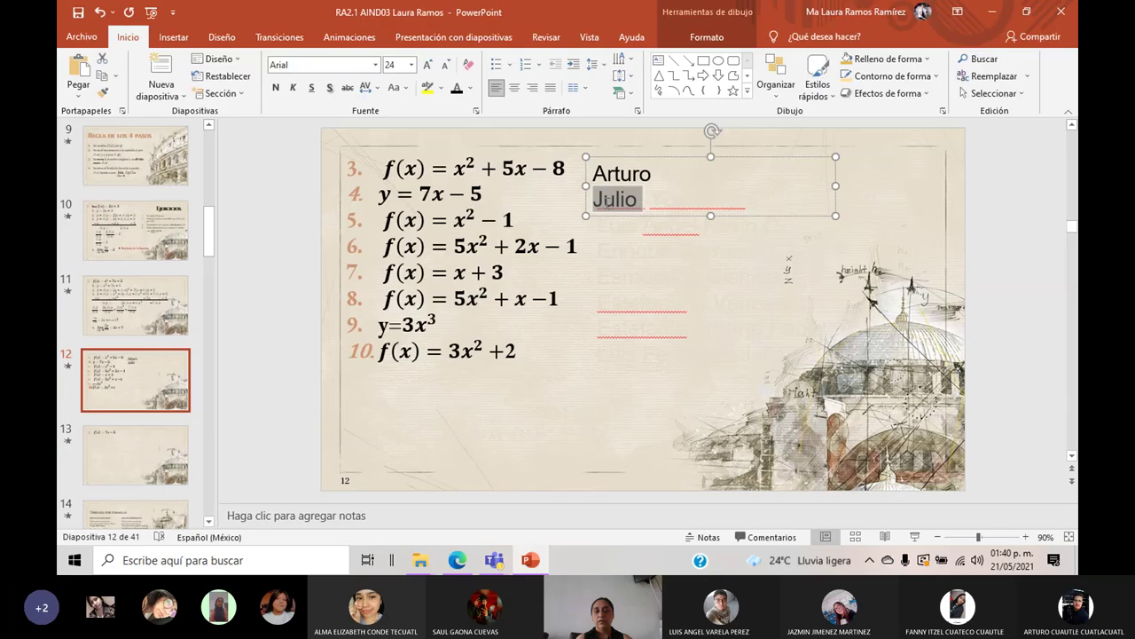
key(BackSpace)
key(BackSpace)
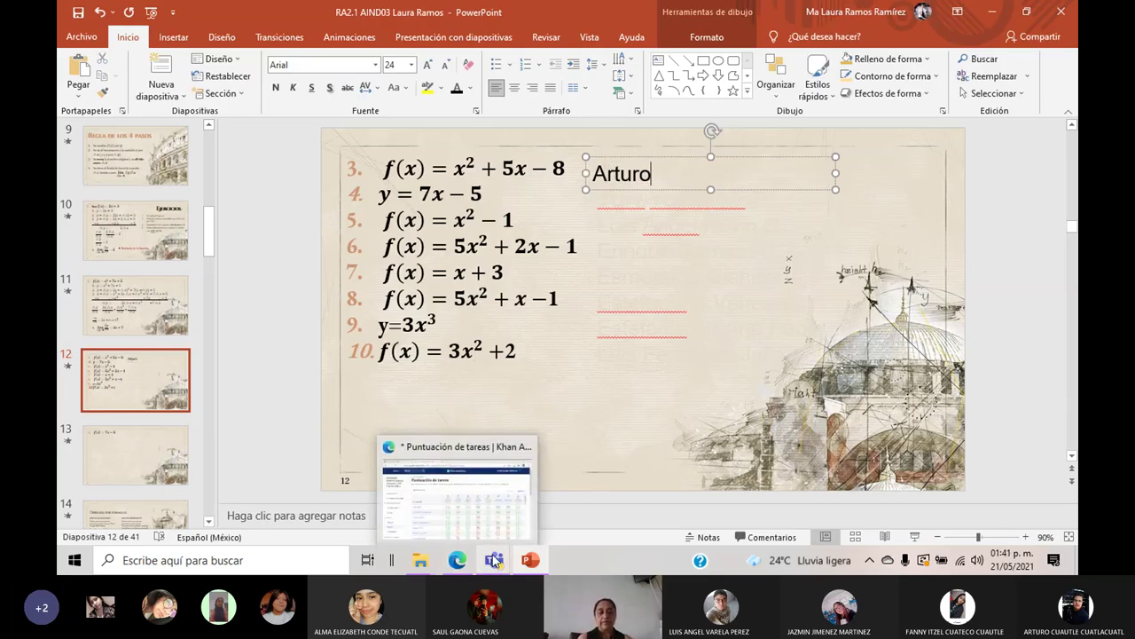
Step: Check the participants and raised hands in the RA2.1 Teams meeting, and return to the PowerPoint presentation
mouse_move(494, 561)
click(553, 495)
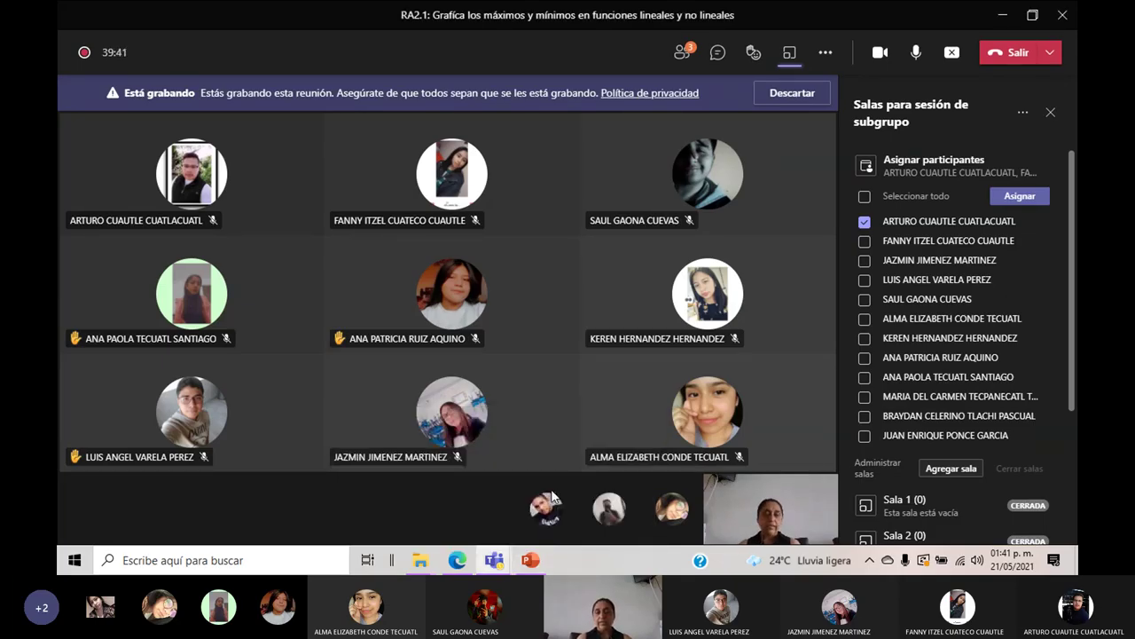
mouse_move(512, 569)
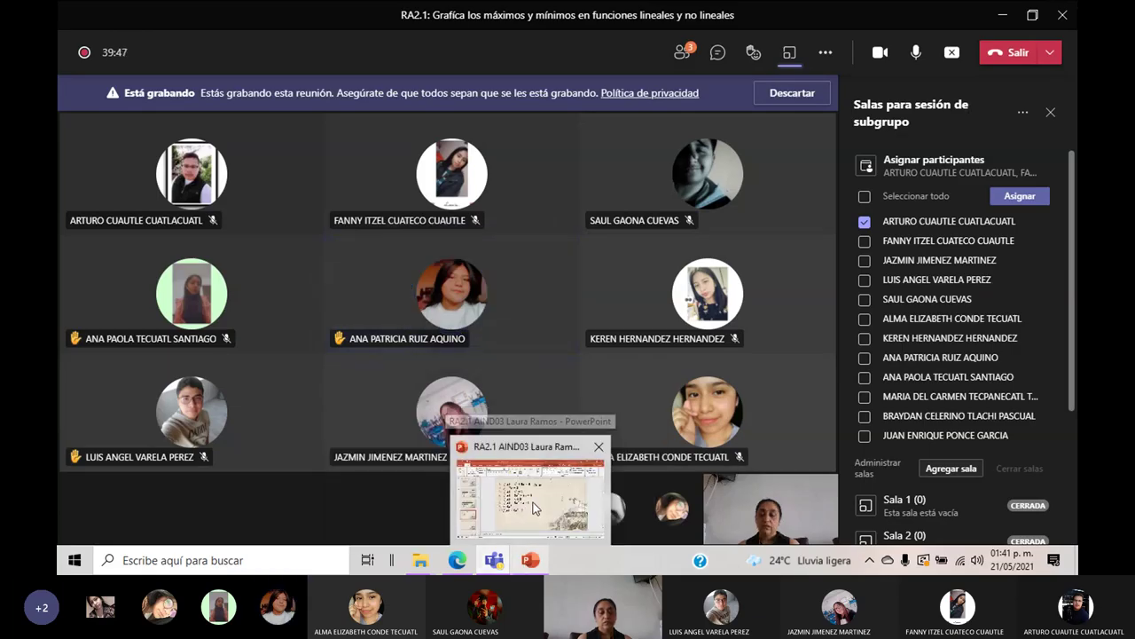
click(535, 507)
Step: Add a second line to the names box, level with exercise 4, containing the next two students' first names
key(Return)
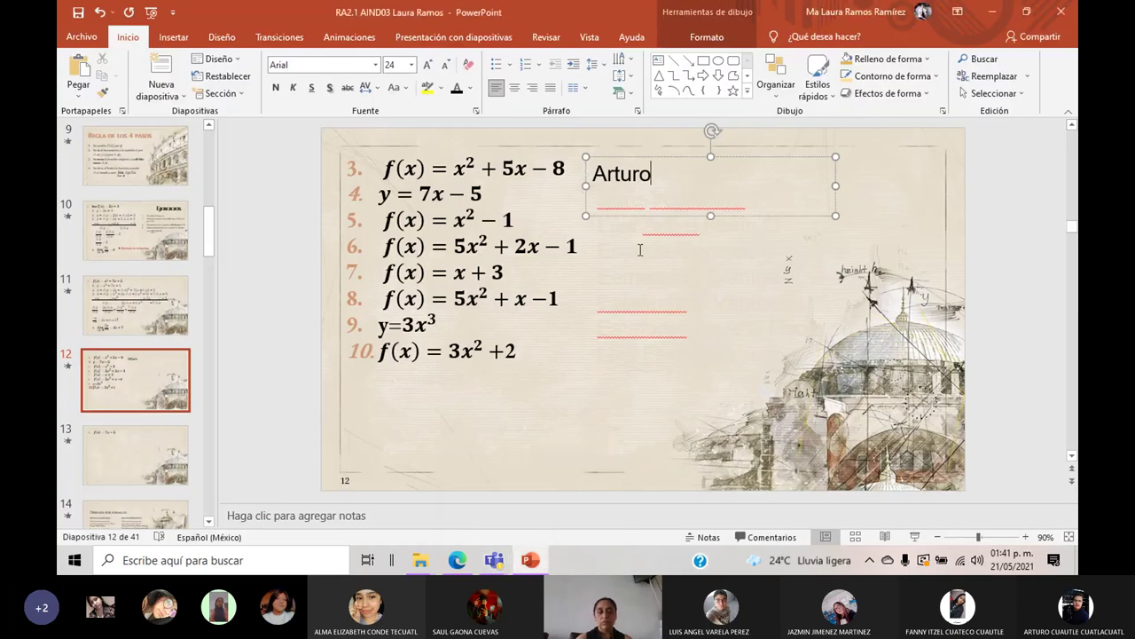
text(A)
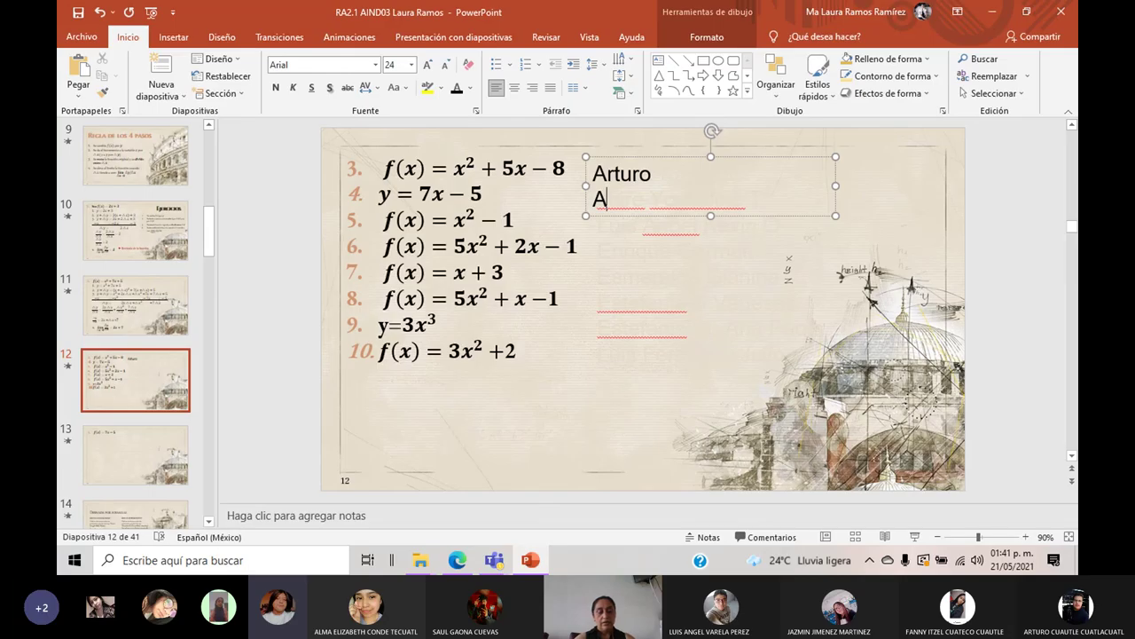
text(})
key(BackSpace)
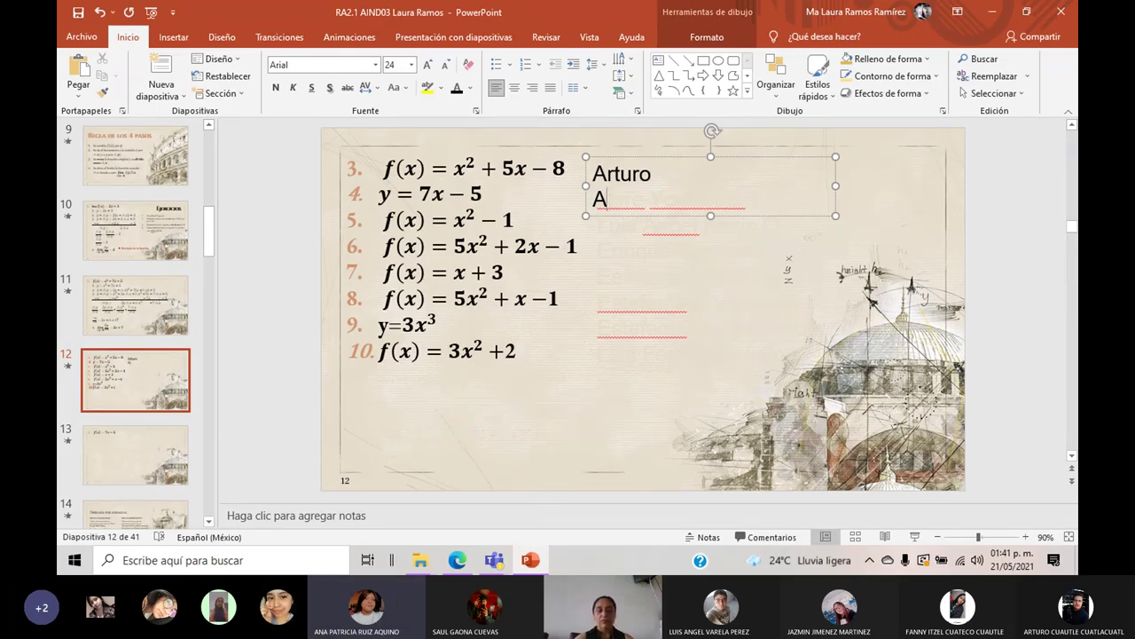
key(BackSpace)
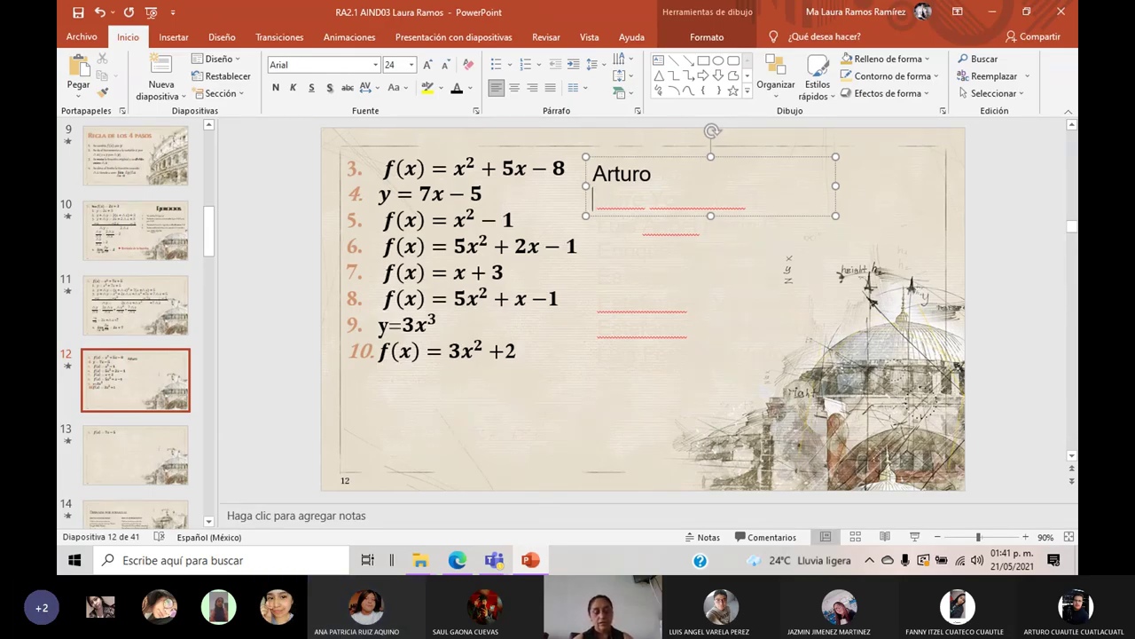
text(Ana P )
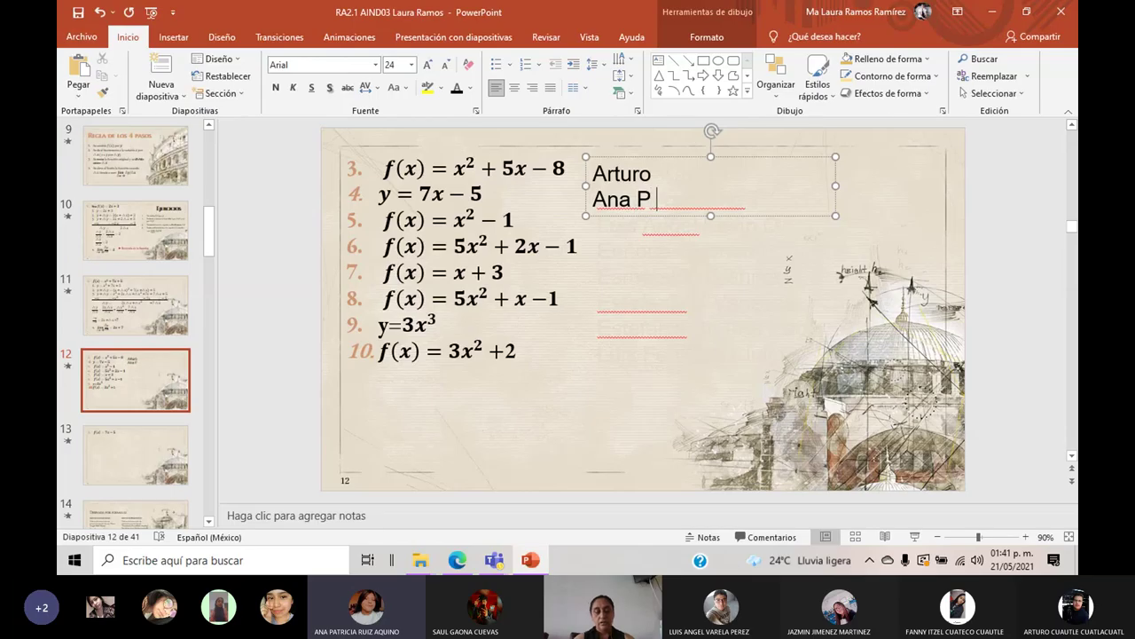
text(Alma)
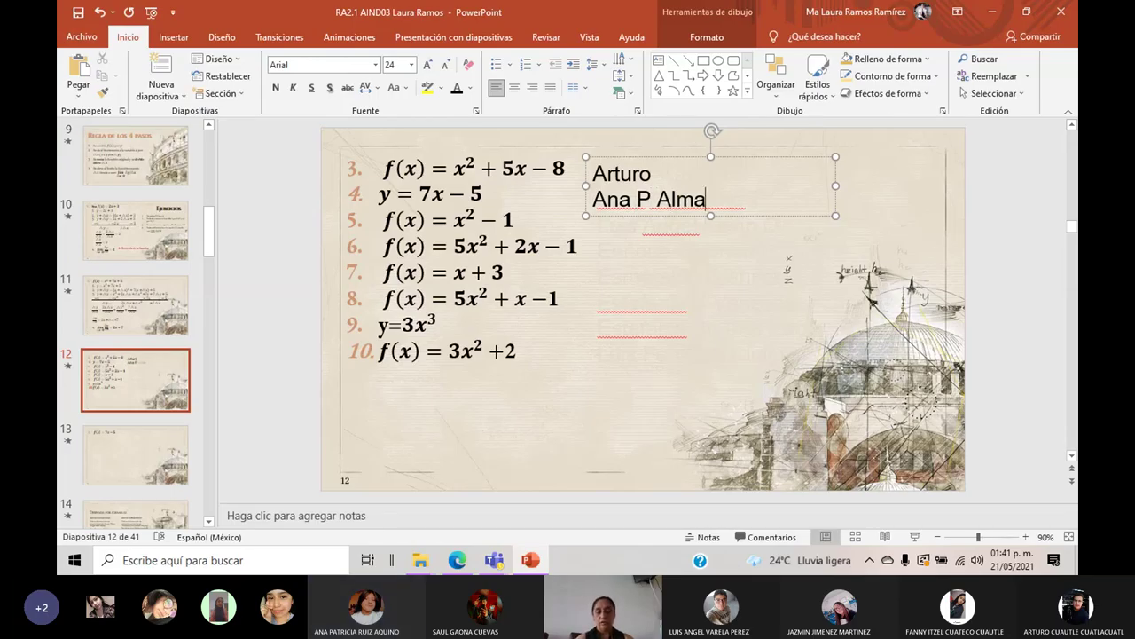
Step: Check the raised hands in the Teams meeting, and add a third line to the names box with two students' first names for exercise 5
key(Return)
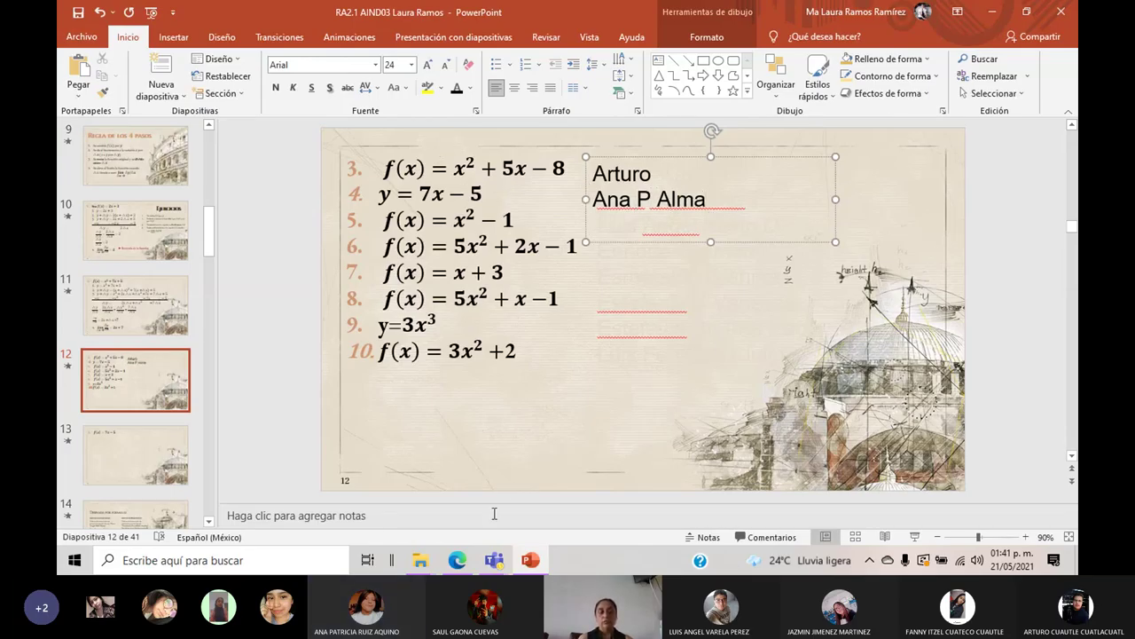
mouse_move(511, 566)
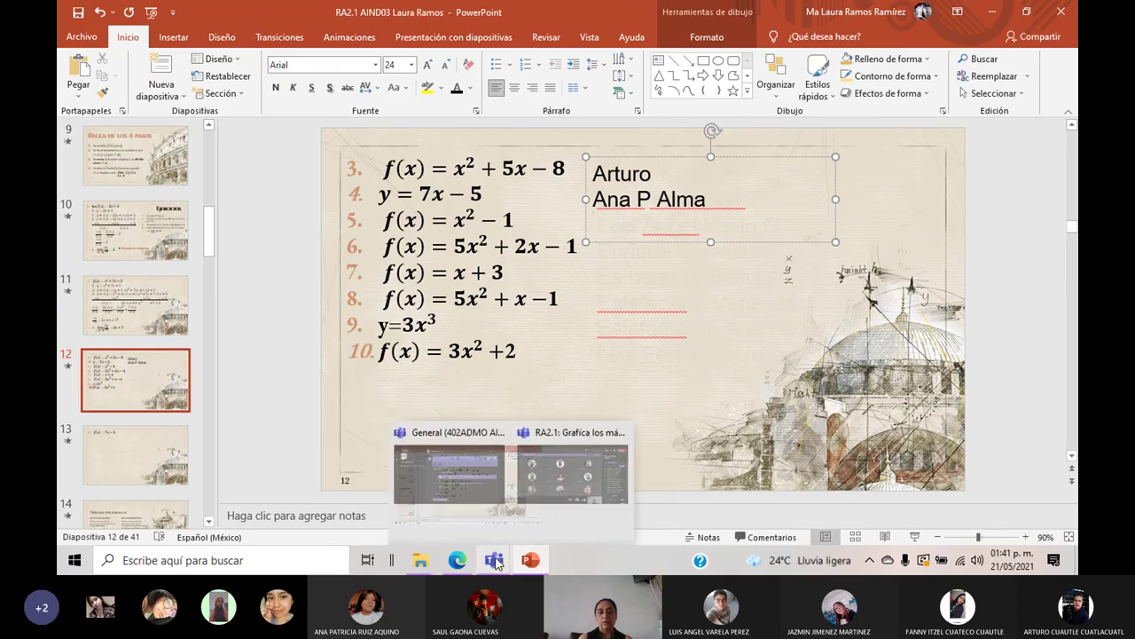
click(510, 502)
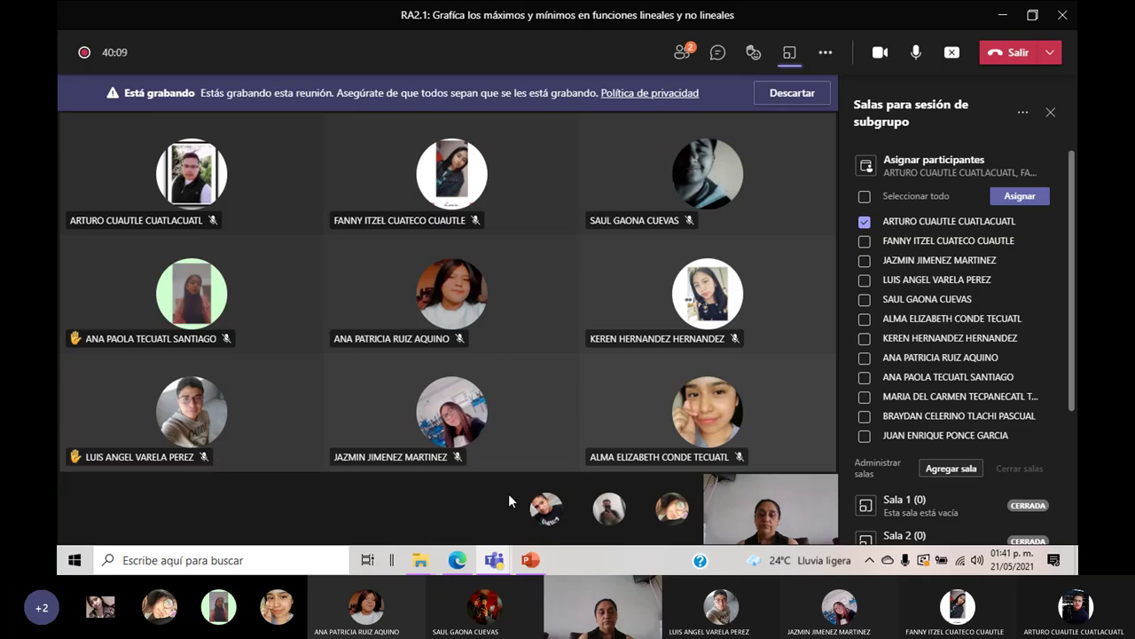
mouse_move(509, 564)
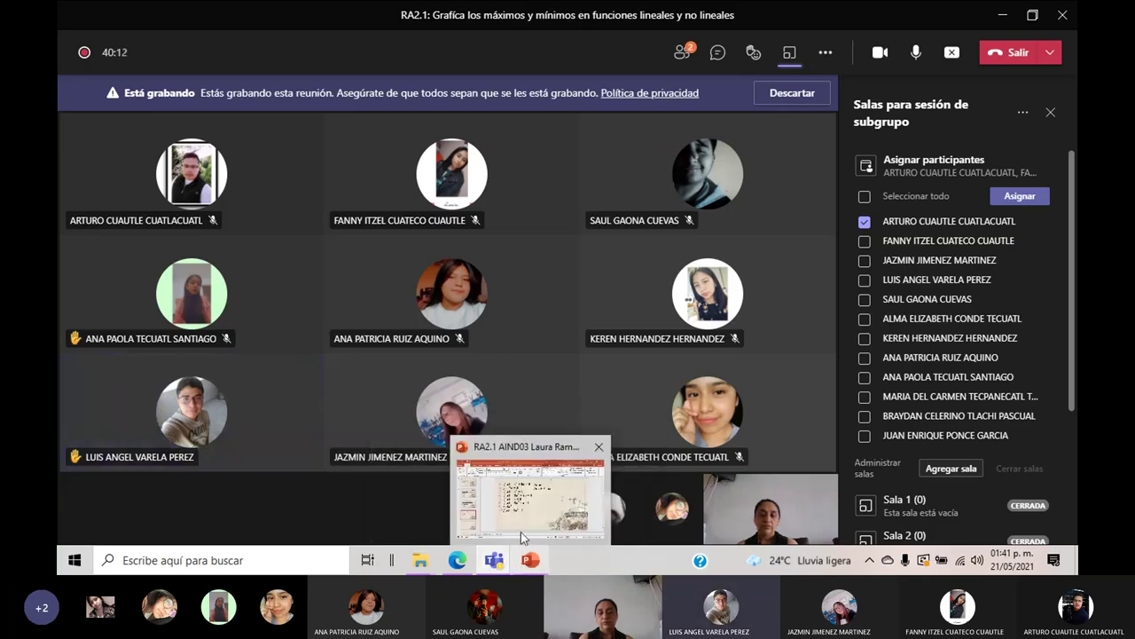
click(523, 533)
text(Lui)
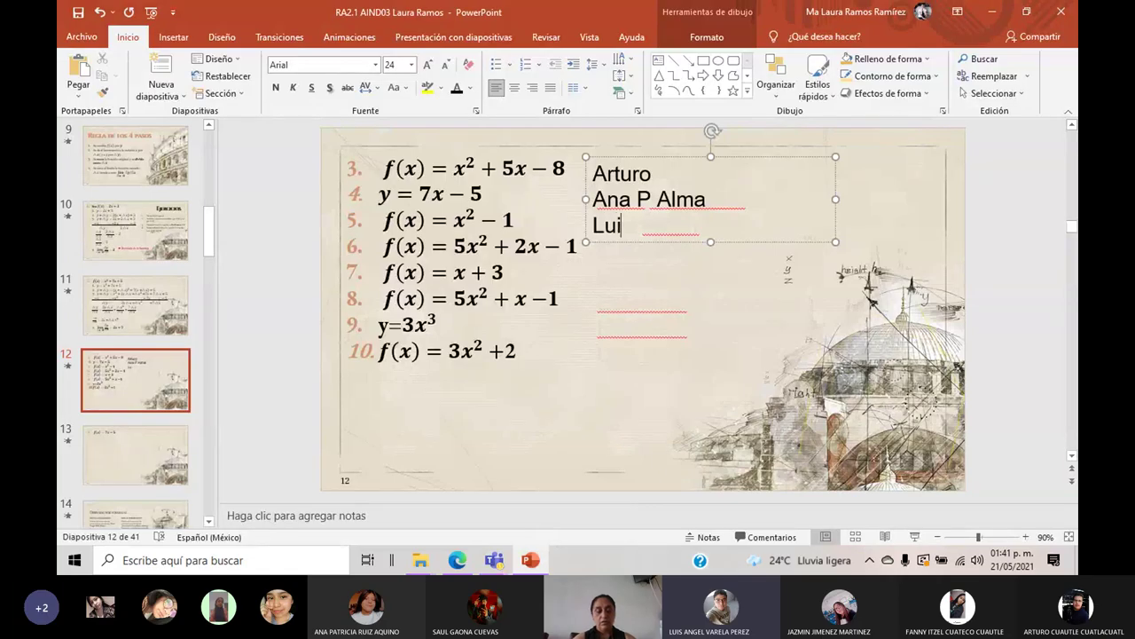
text(s A Jazmin)
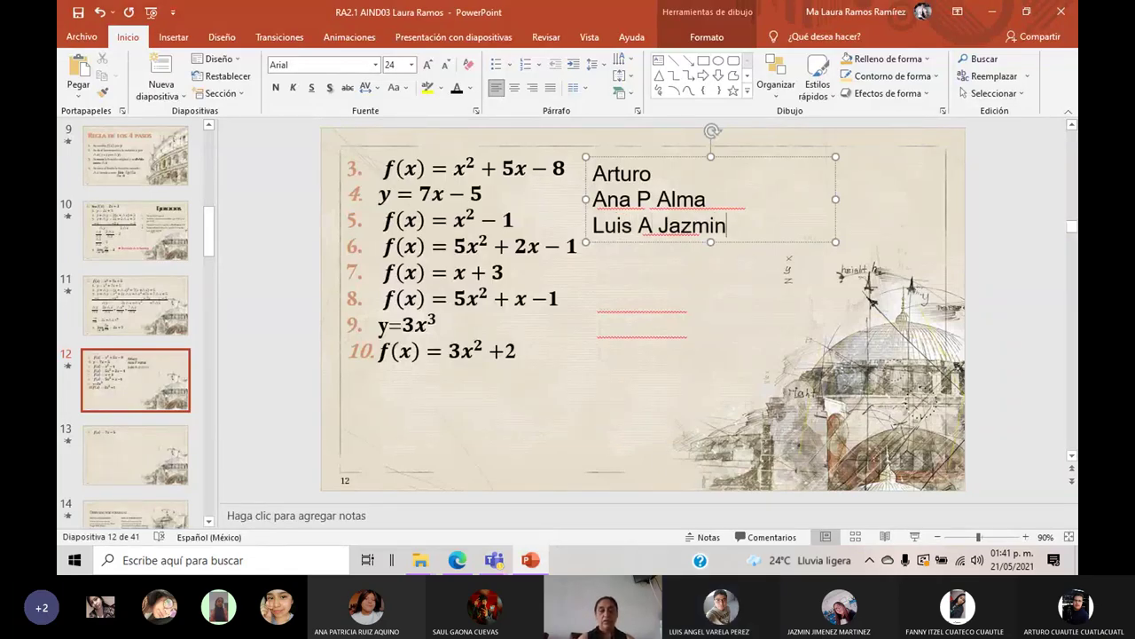
Step: Add a fourth line to the names box with two more students' first names for exercise 6, followed by an empty line
key(Return)
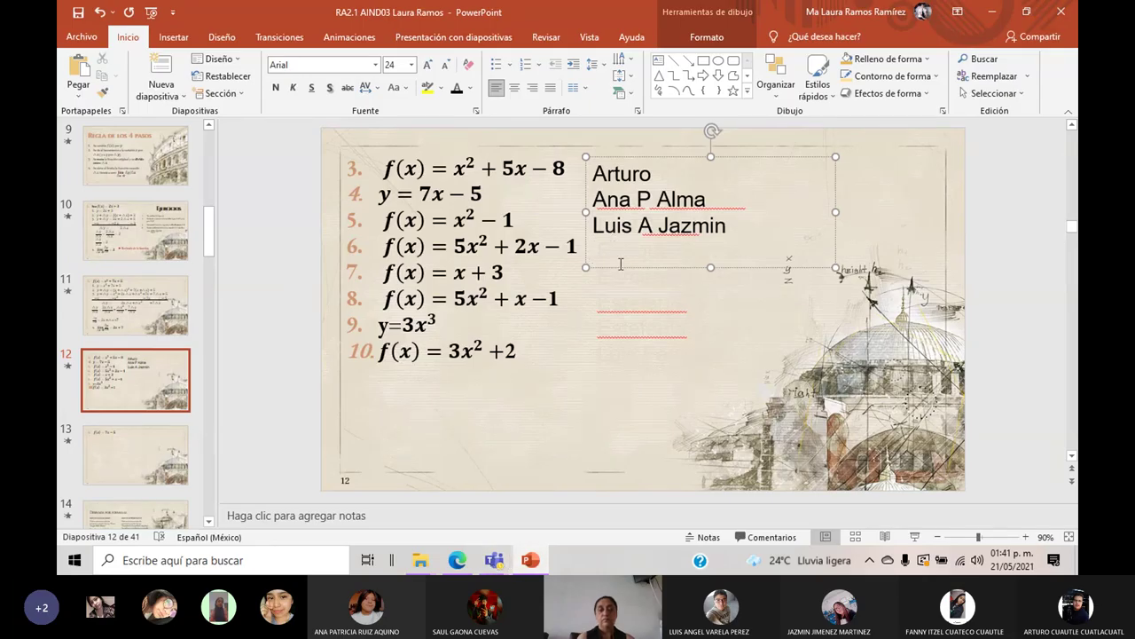
text(Ana P)
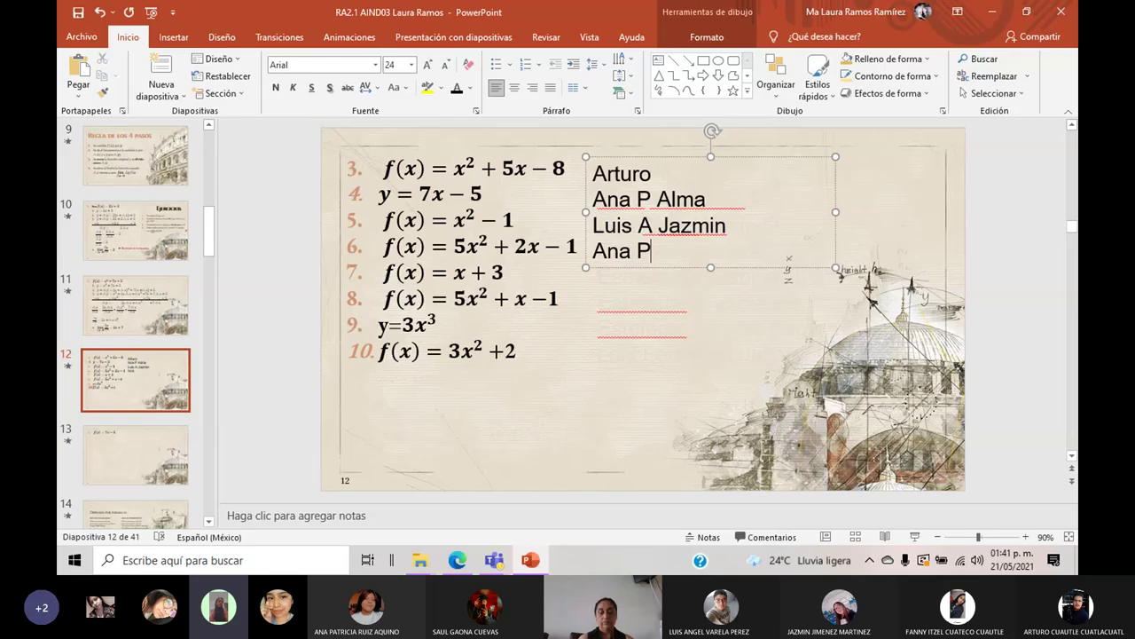
text(aola )
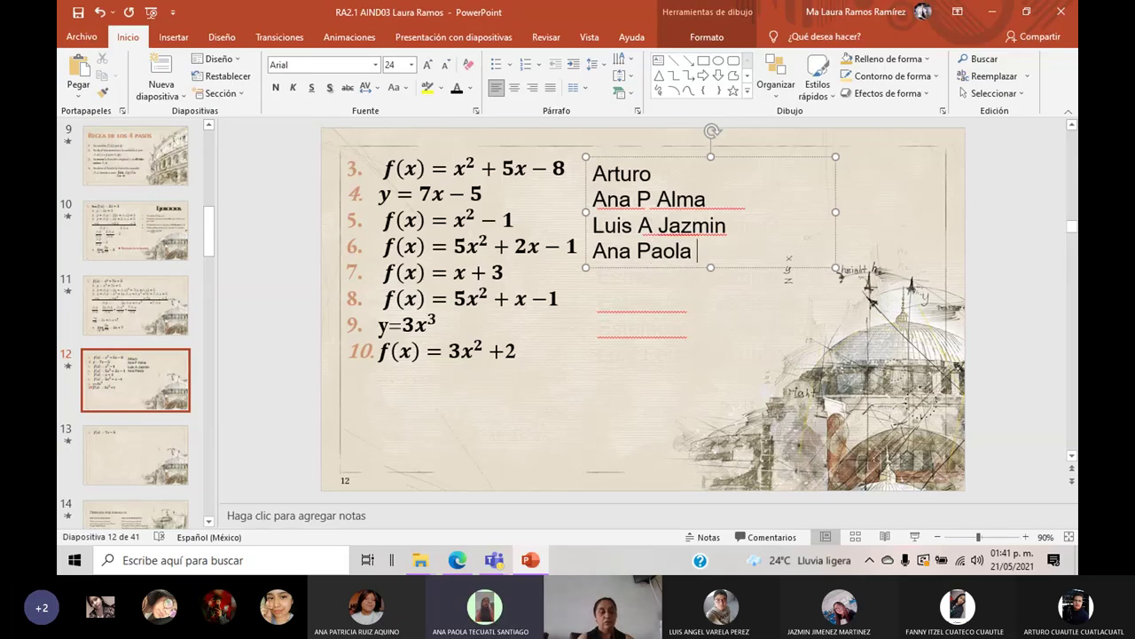
text(Keren)
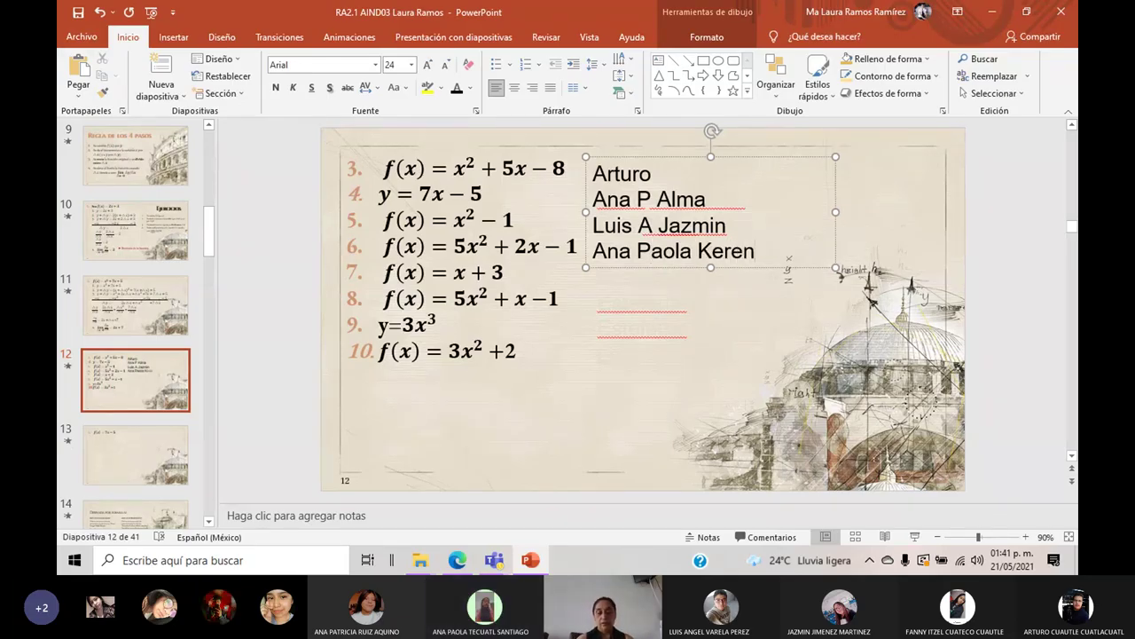
key(Return)
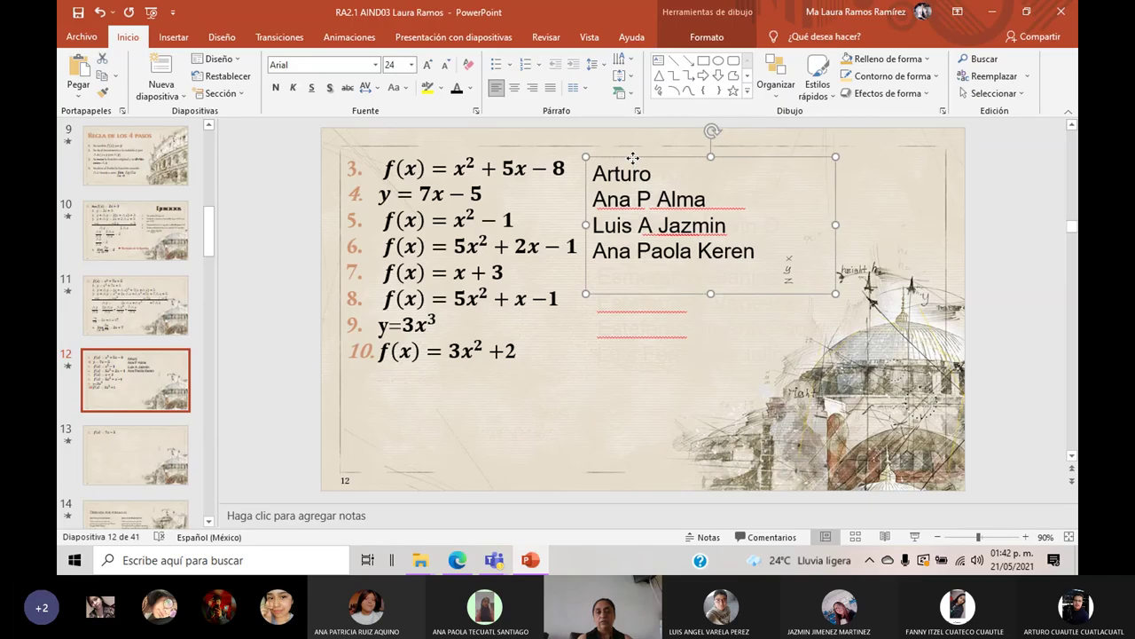
Step: Nudge the names box slightly up and to the right, and spell out the abbreviated second given name in the line for exercise 4
drag(633, 158, 637, 154)
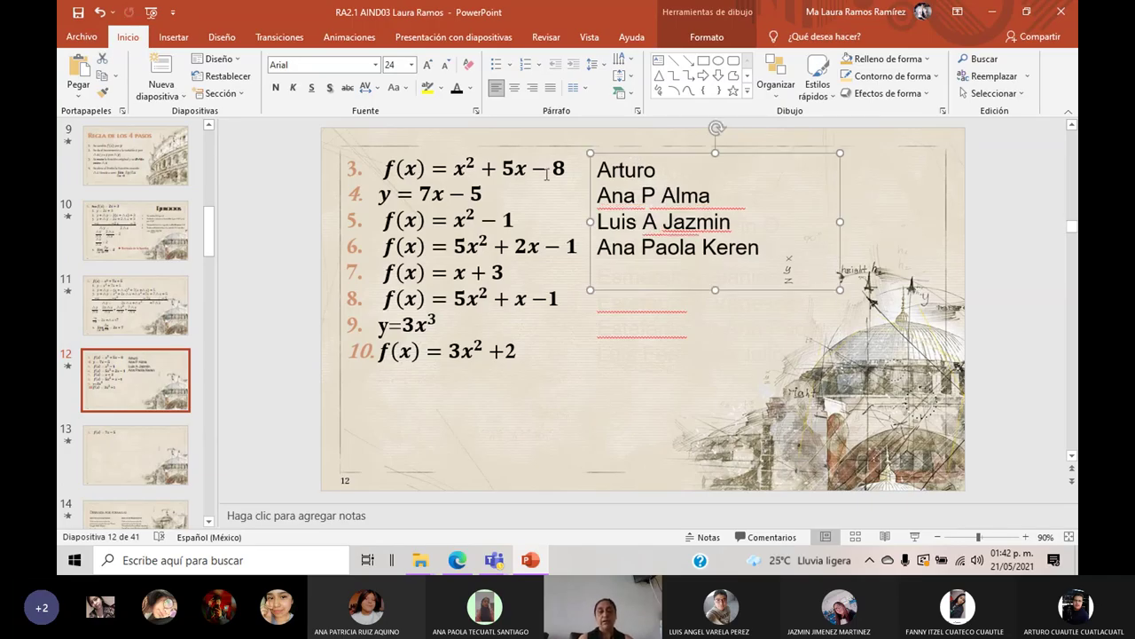
click(653, 195)
text(atricia)
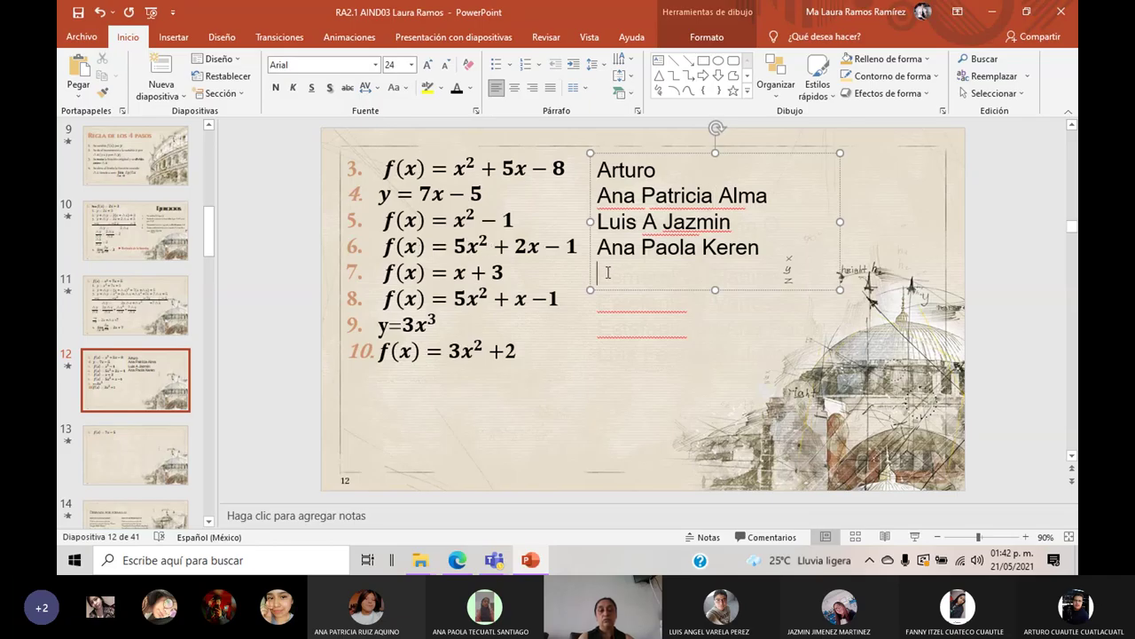
Step: Switch to the RA2.1 Teams meeting and assign the student listed for exercise 3 to breakout room Sala 1
mouse_move(501, 563)
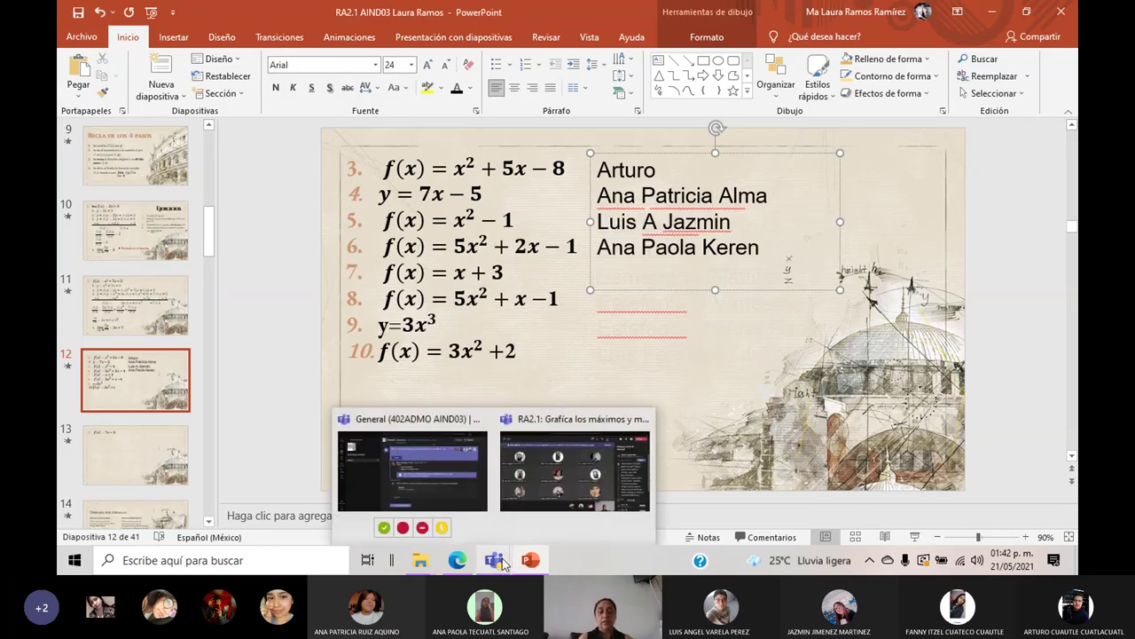
click(523, 497)
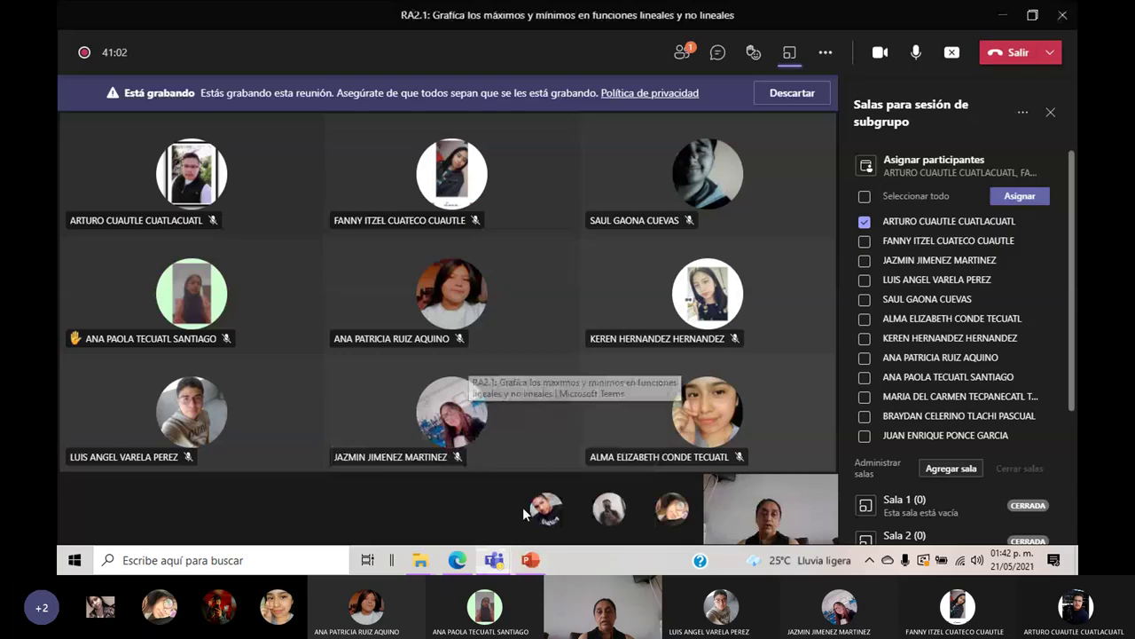
click(936, 178)
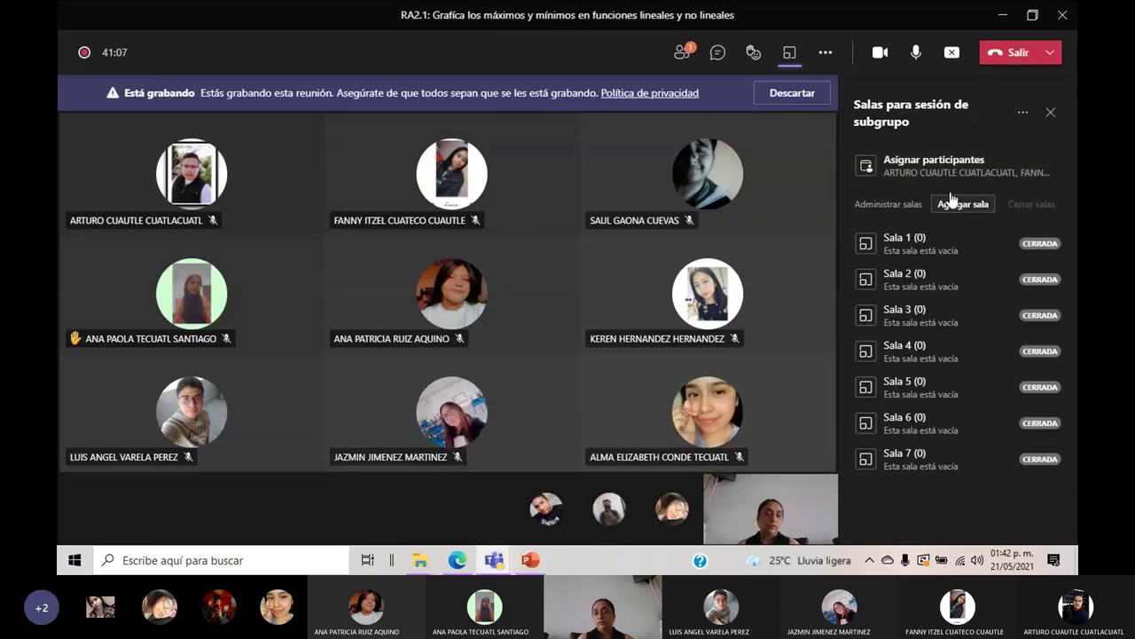
click(909, 170)
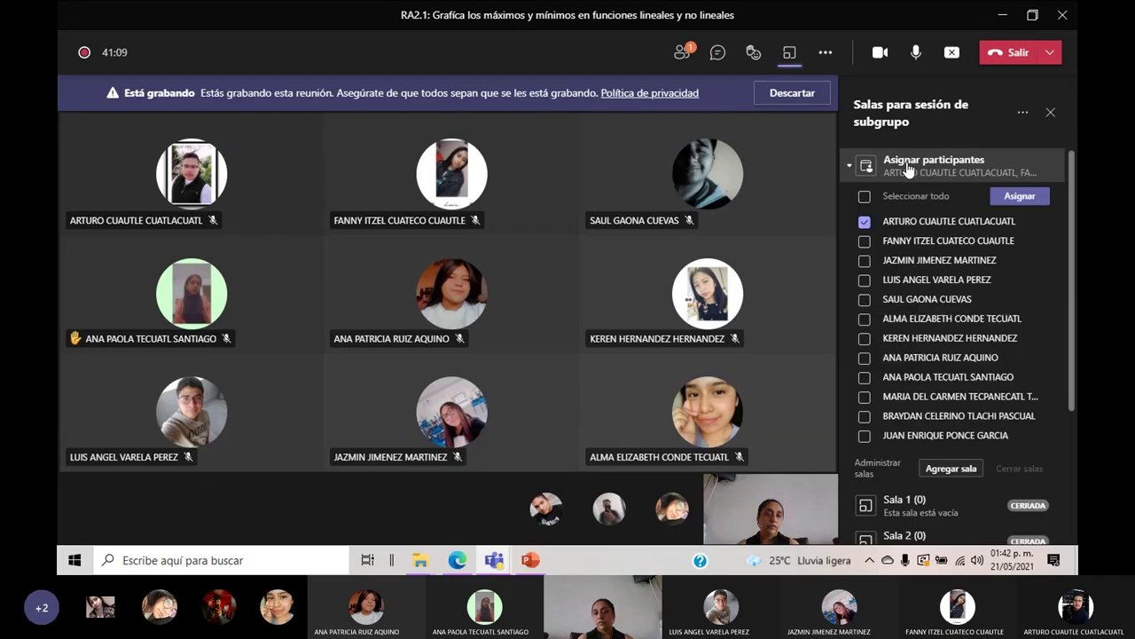
click(885, 219)
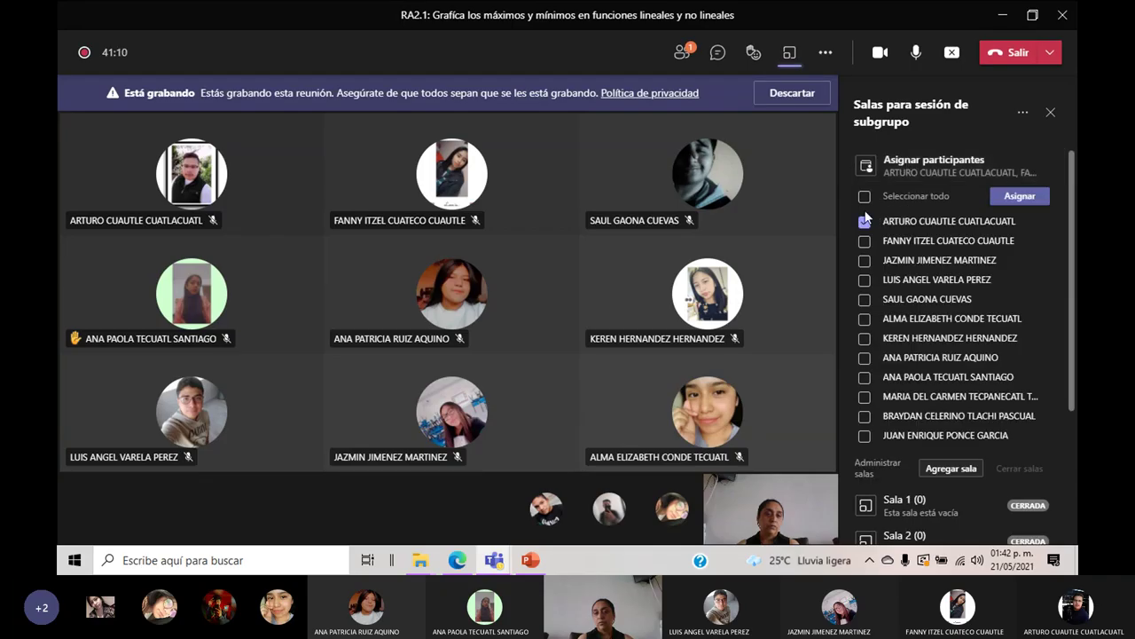
click(1020, 196)
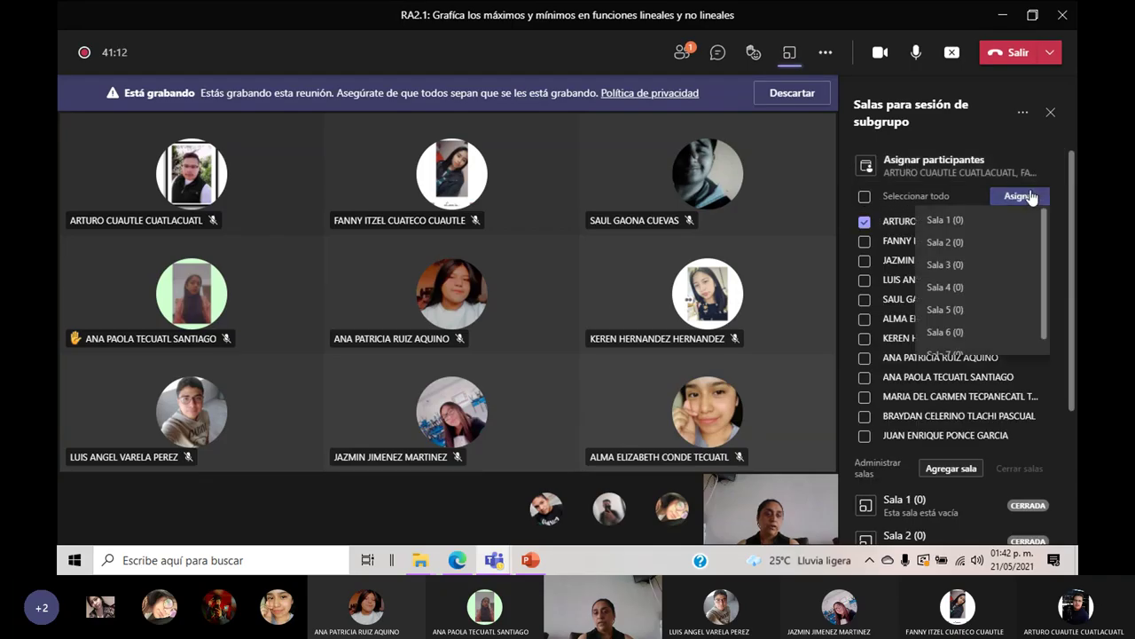
click(974, 223)
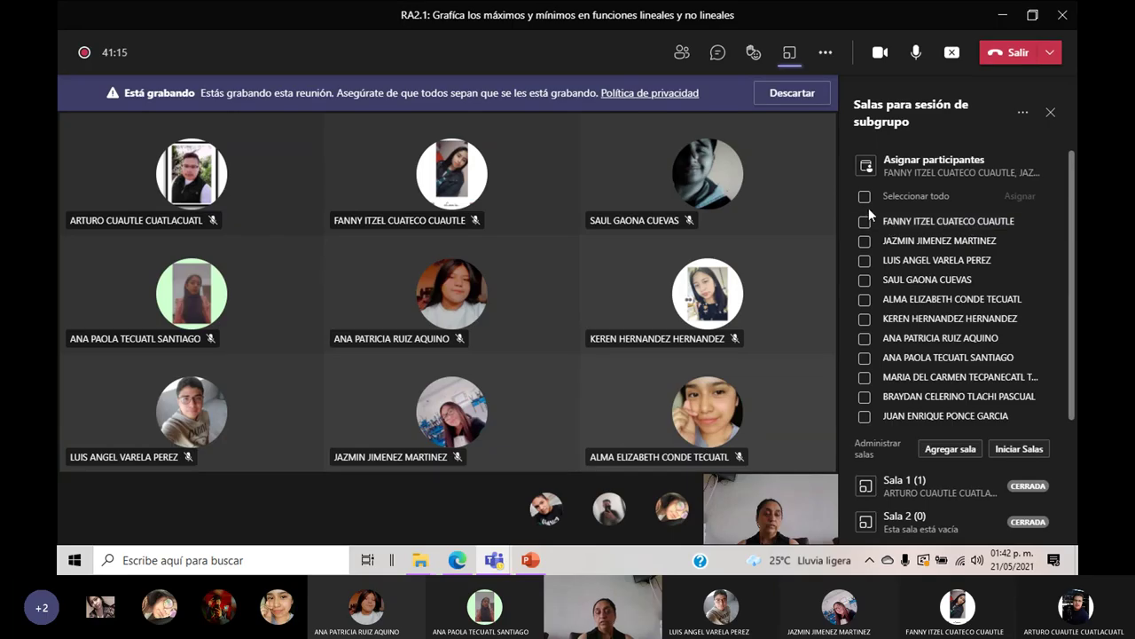
Step: Check the slide's names list and assign the two students listed for exercise 4 to breakout room Sala 2
mouse_move(530, 560)
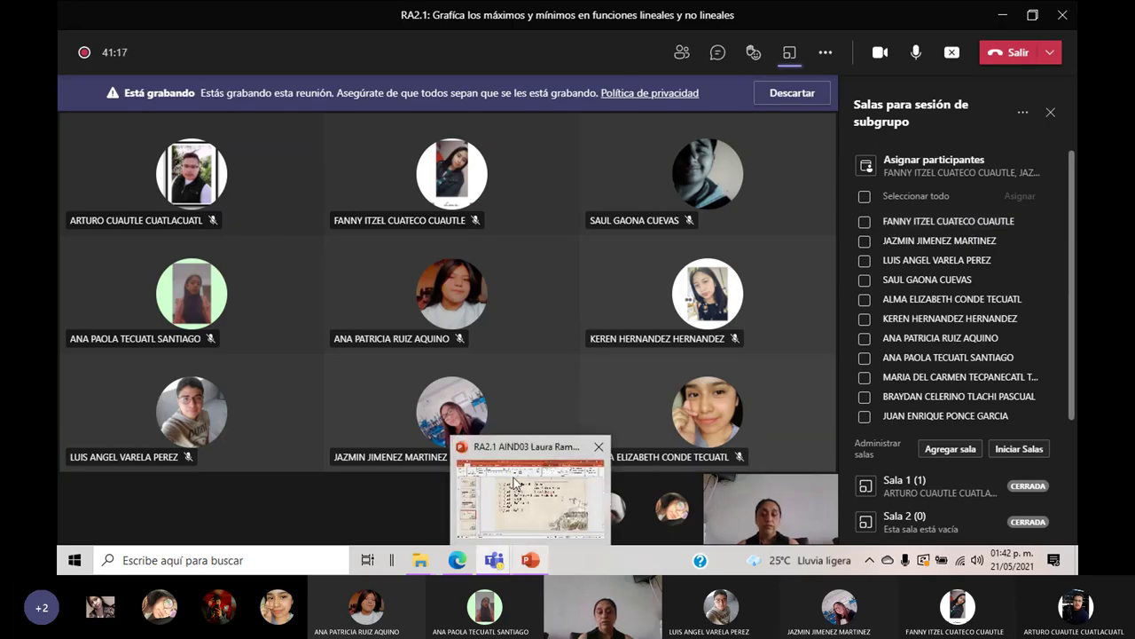
mouse_move(512, 479)
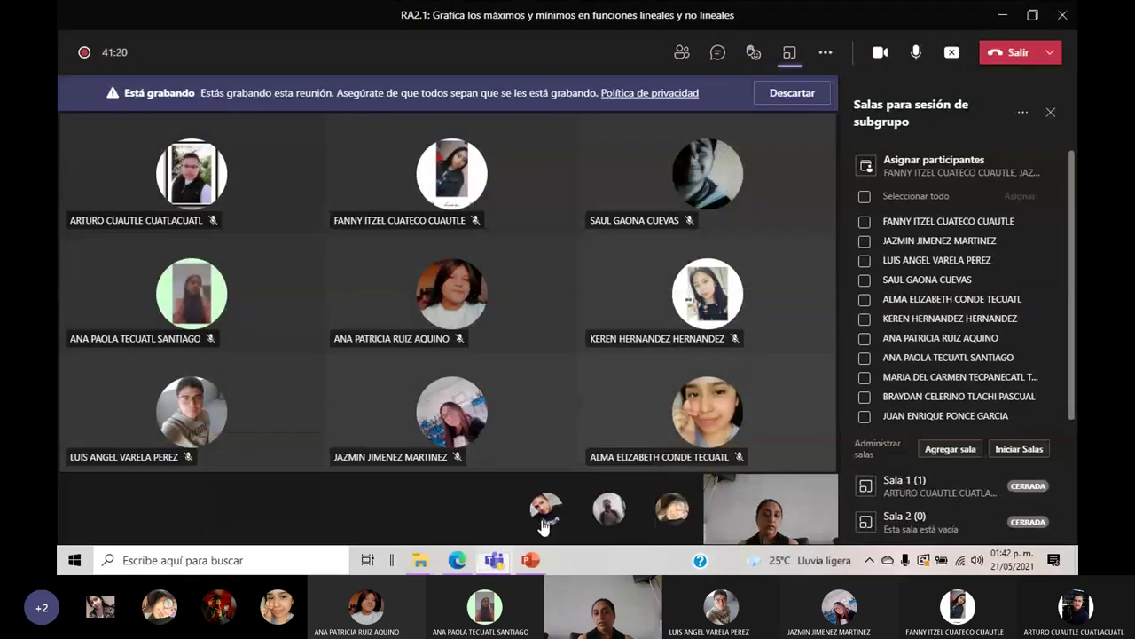
click(865, 302)
click(864, 339)
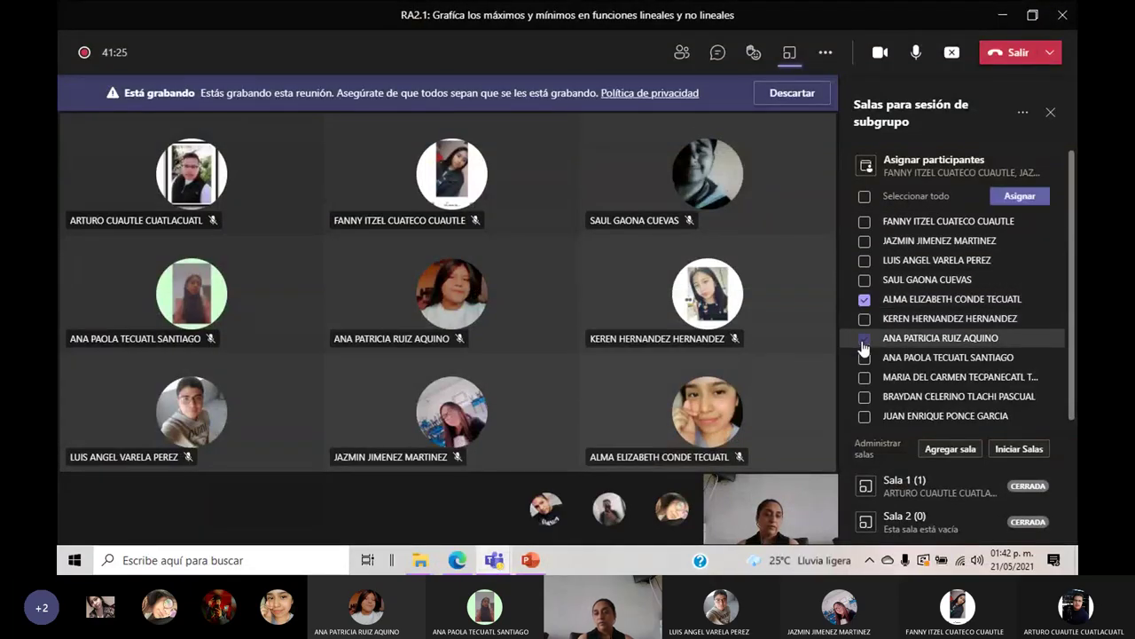
click(1024, 203)
click(980, 251)
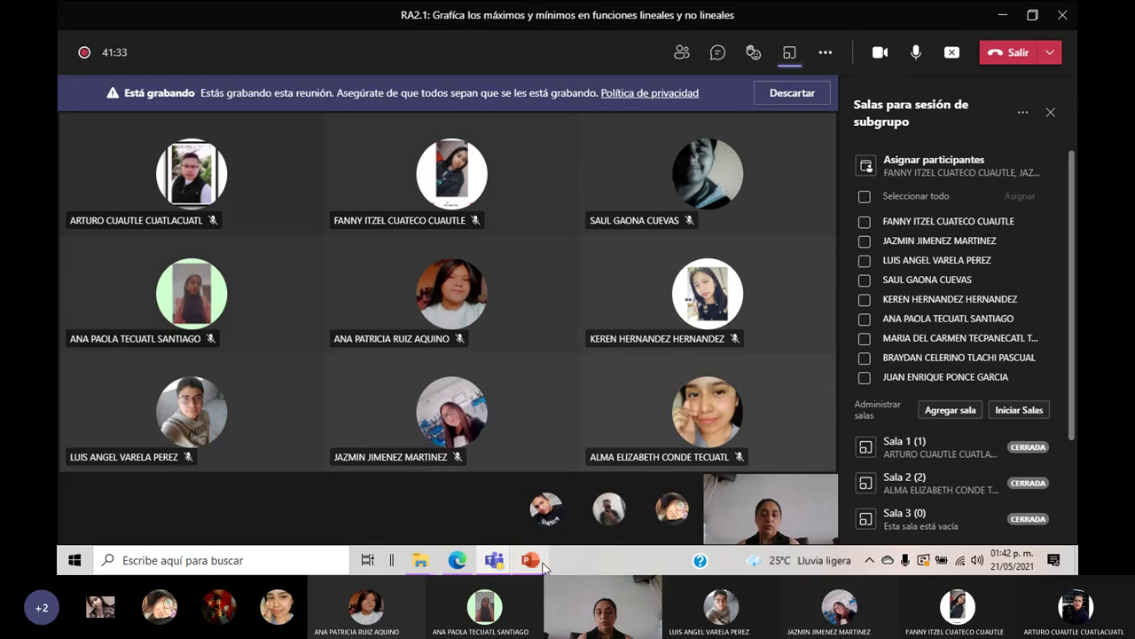
Step: Check the slide's names list and assign the two students listed for exercise 5 to breakout room Sala 3
mouse_move(531, 560)
mouse_move(535, 511)
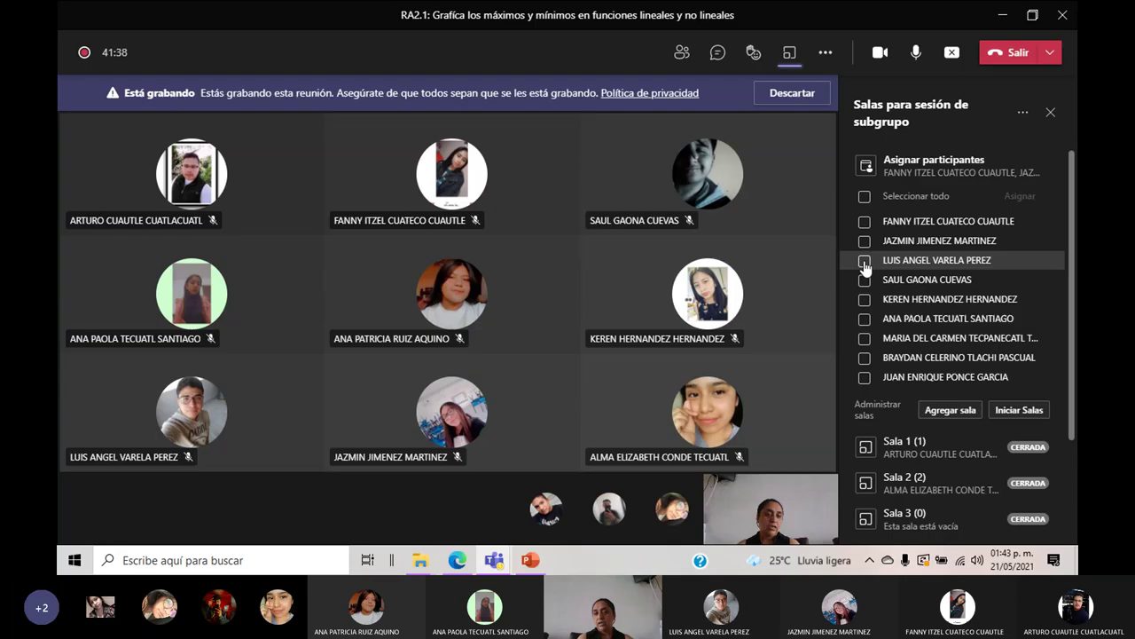
click(864, 262)
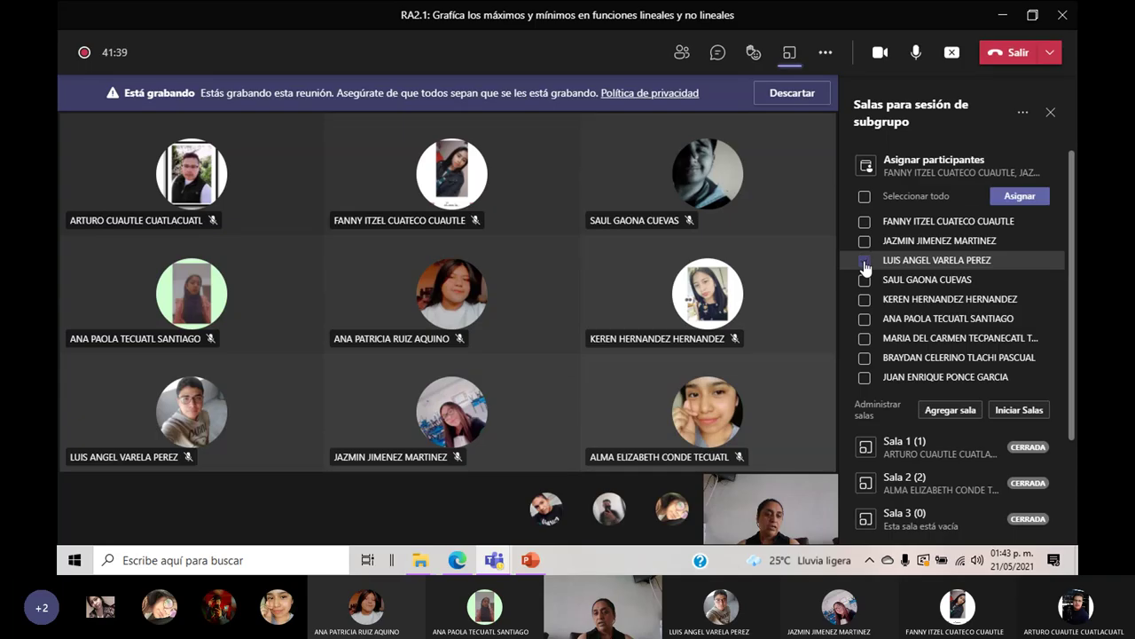
click(865, 241)
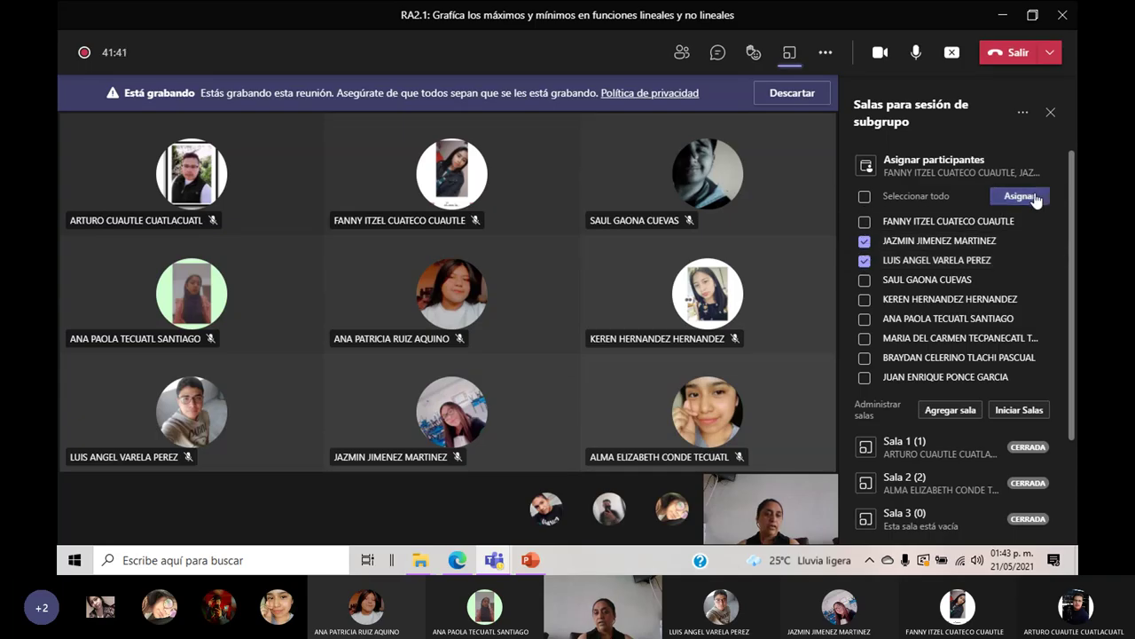
click(1033, 195)
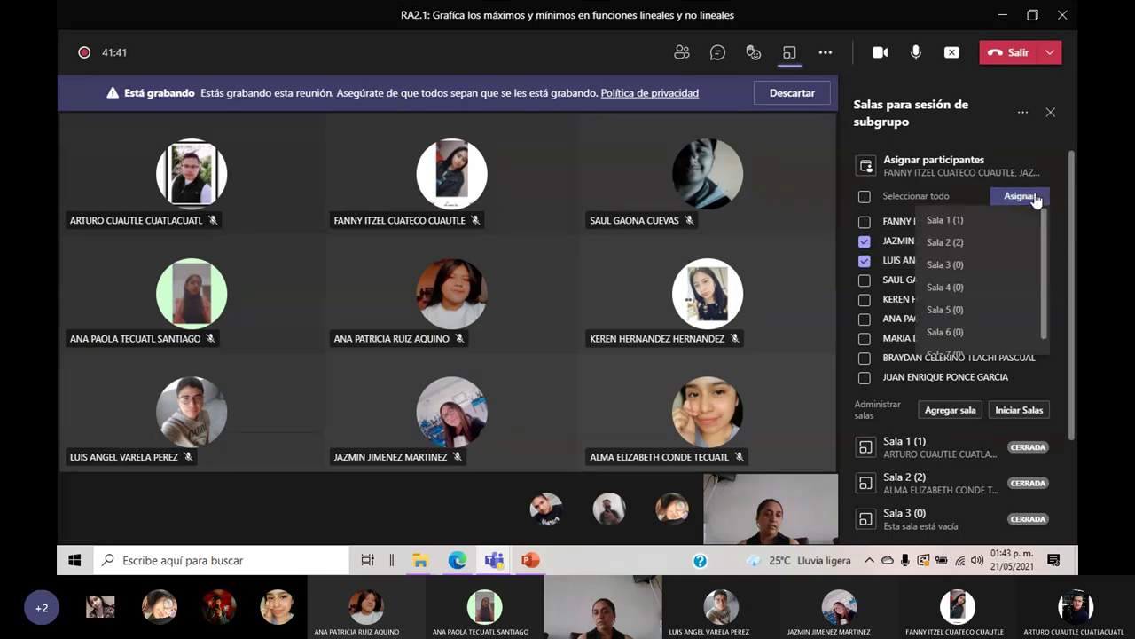
click(968, 267)
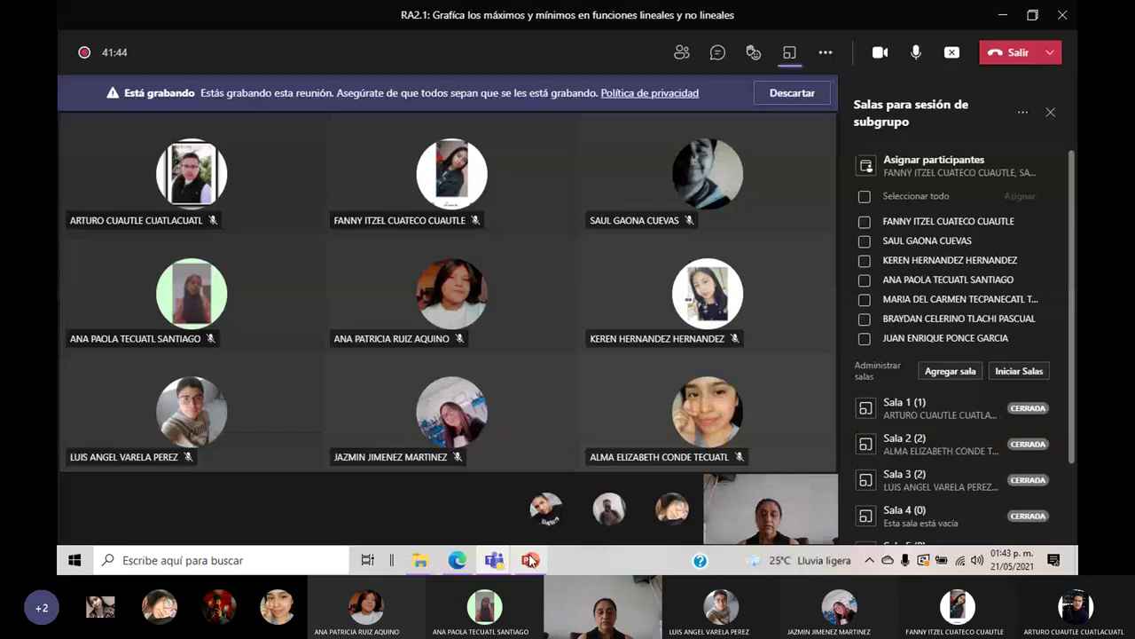
Step: Check the slide's names list and assign the two students listed for exercise 6 to breakout room Sala 4
mouse_move(530, 557)
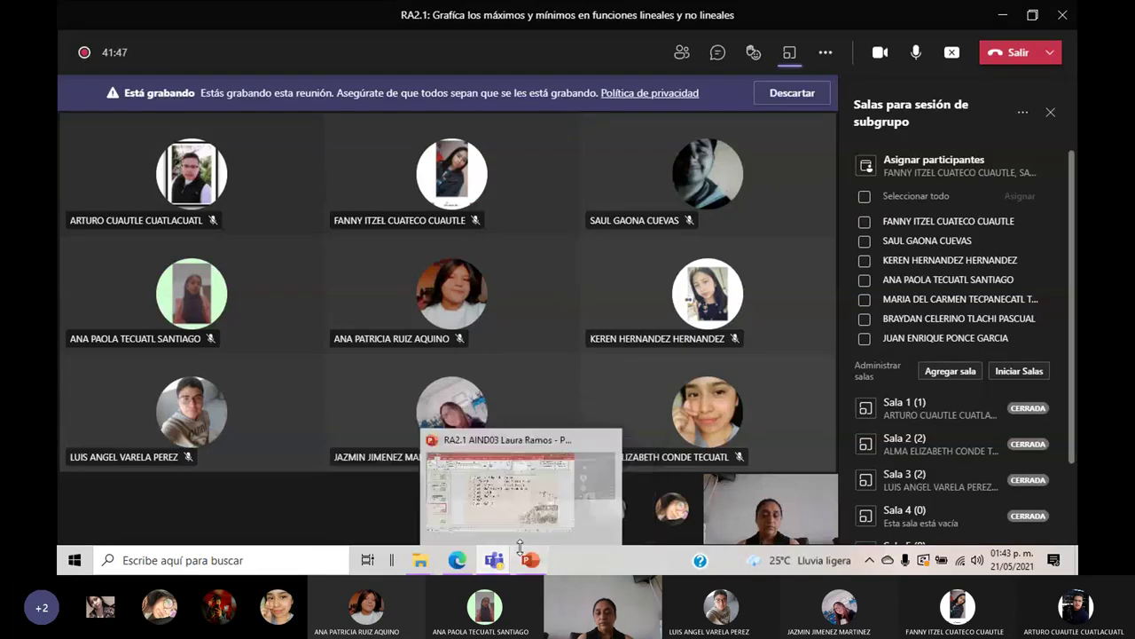
mouse_move(532, 537)
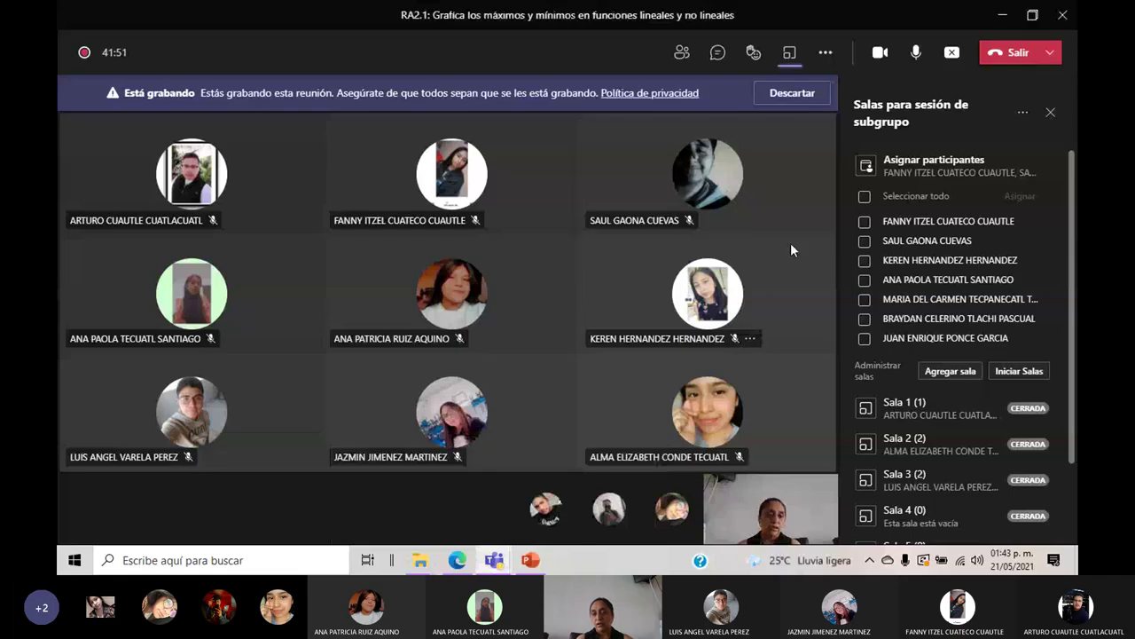
click(865, 260)
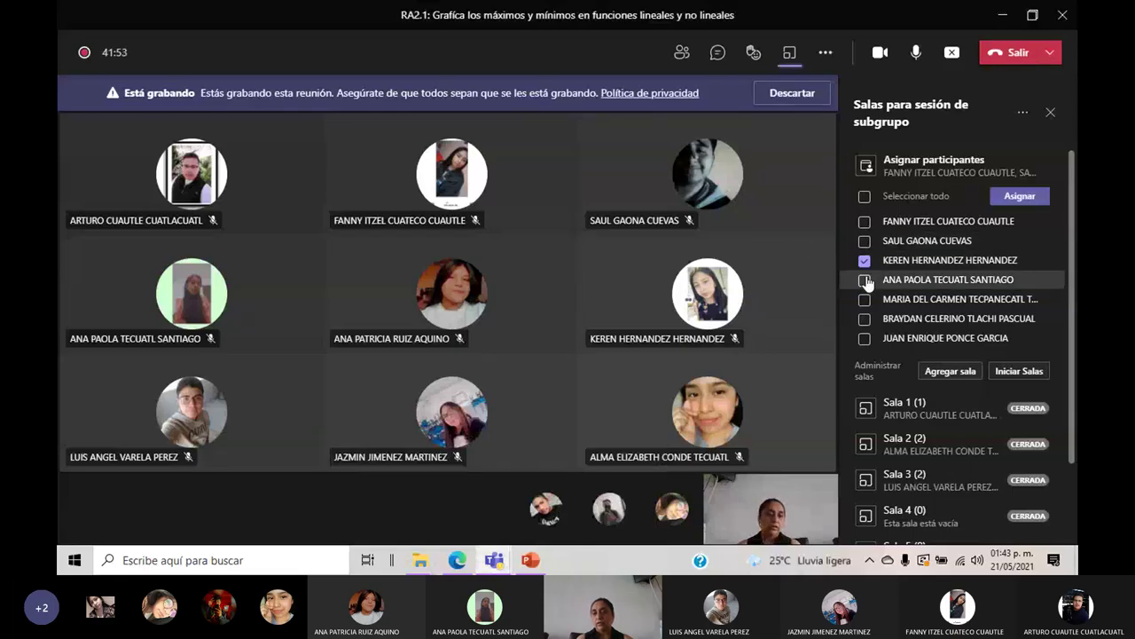
click(866, 280)
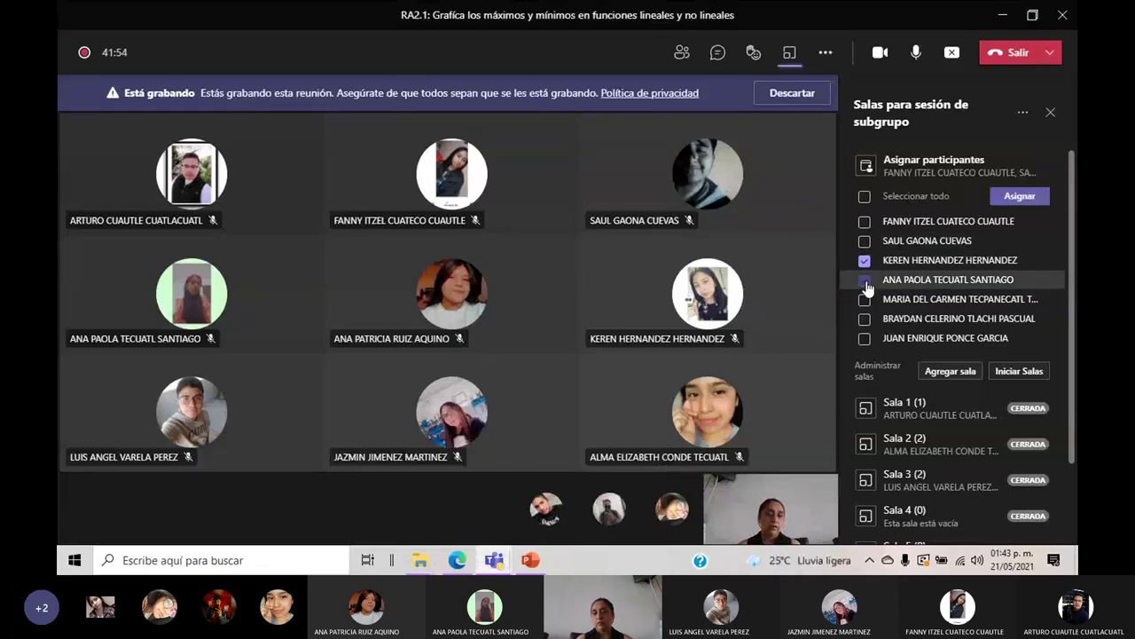
click(1017, 197)
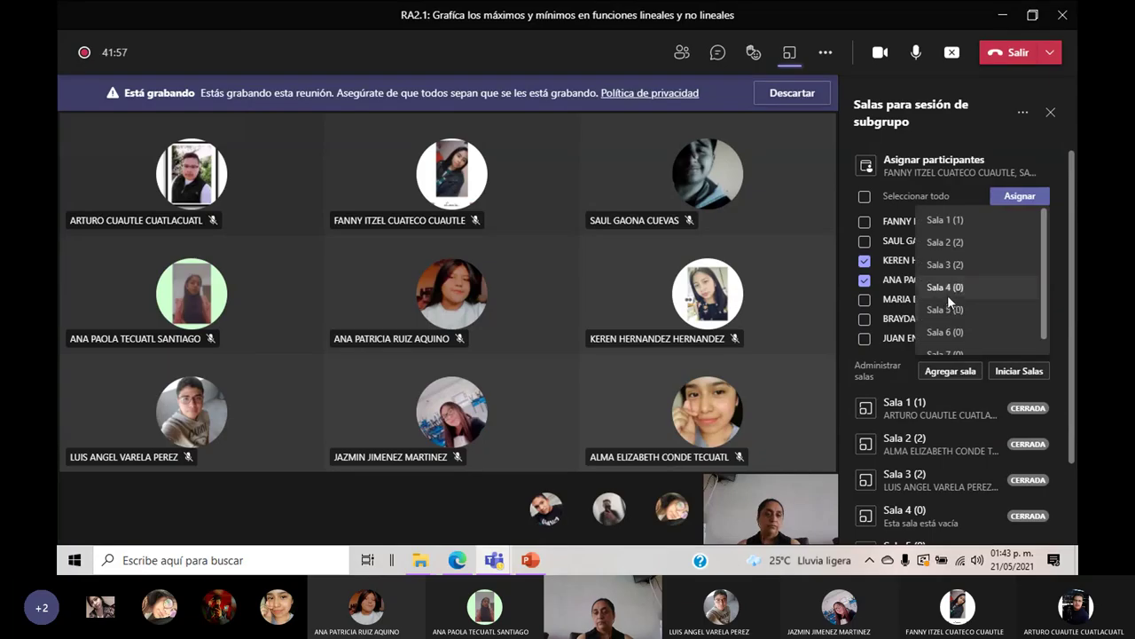
click(948, 295)
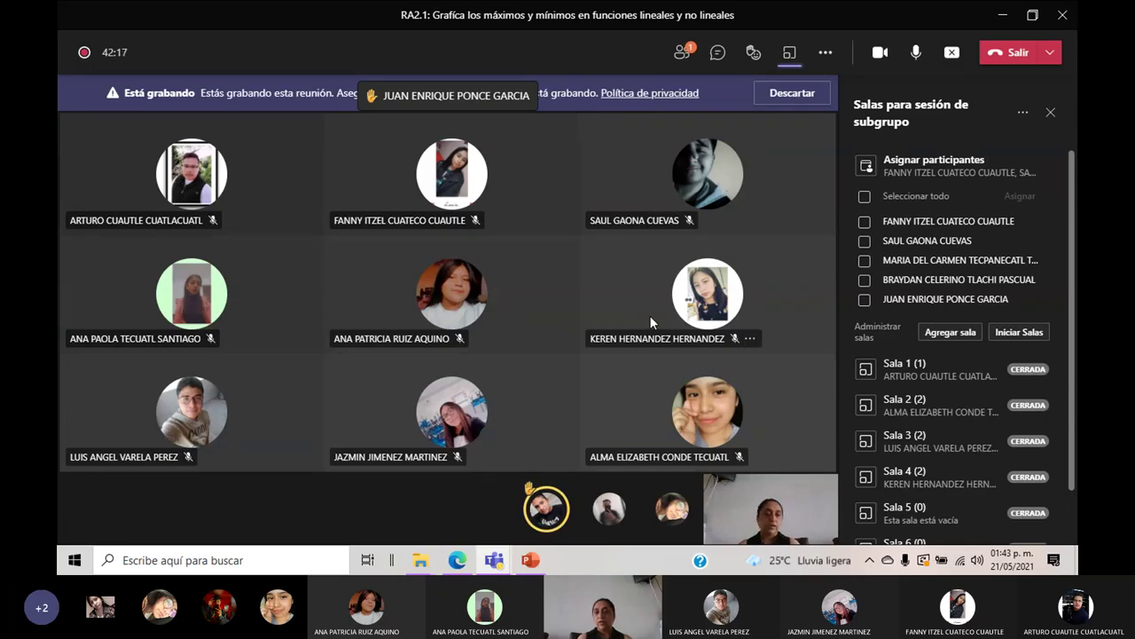
Step: Assign the exercise 7 pair, the second and last students in the unassigned list, to breakout room Sala 5
click(865, 300)
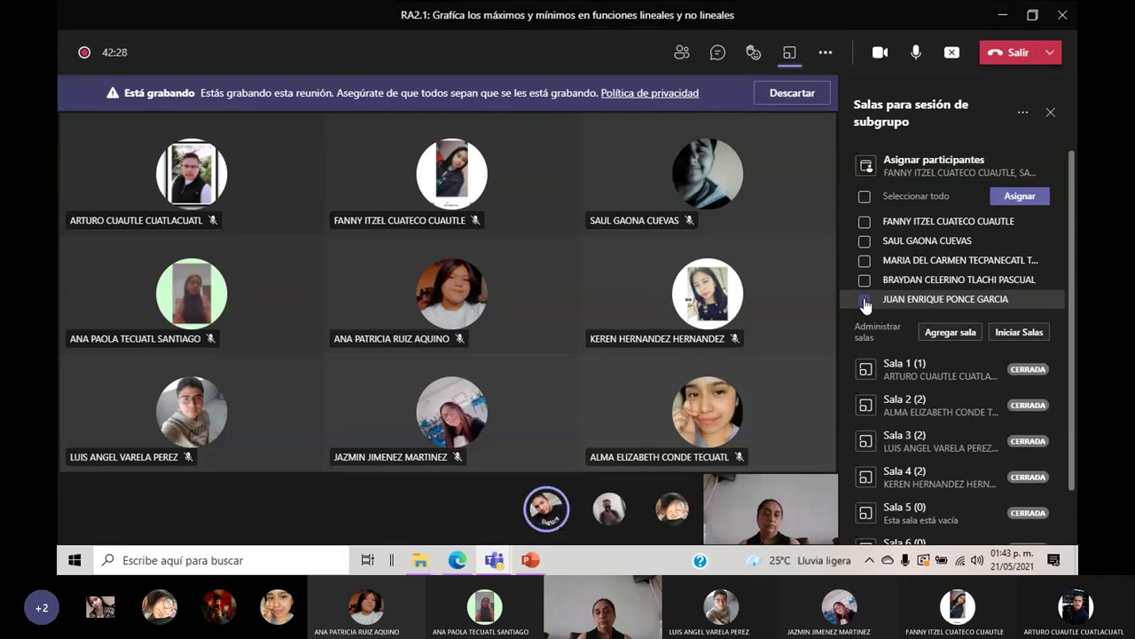
click(865, 241)
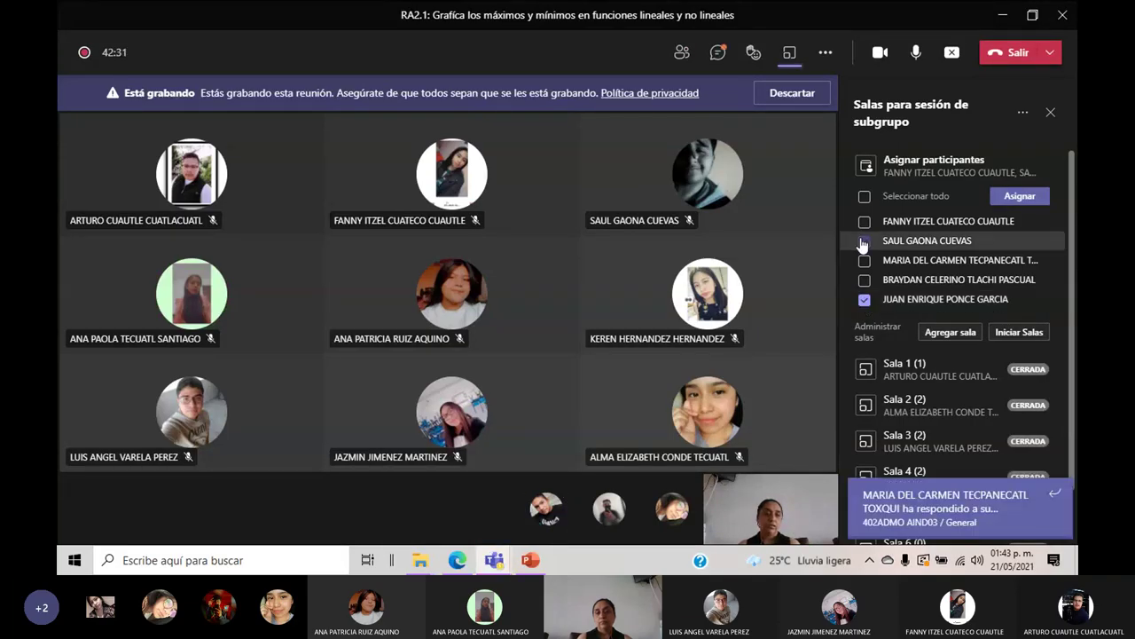
click(1004, 200)
click(918, 310)
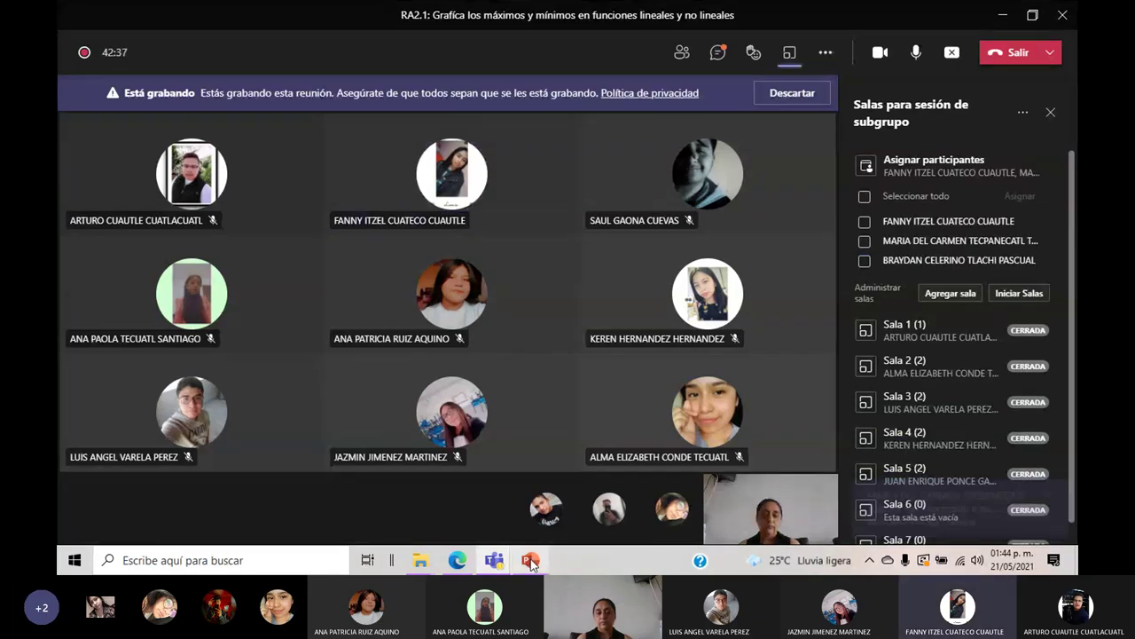
Step: Assign the exercise 8 pair, the first two unassigned students, to breakout room Sala 6 and switch to slide 12 in PowerPoint
mouse_move(530, 566)
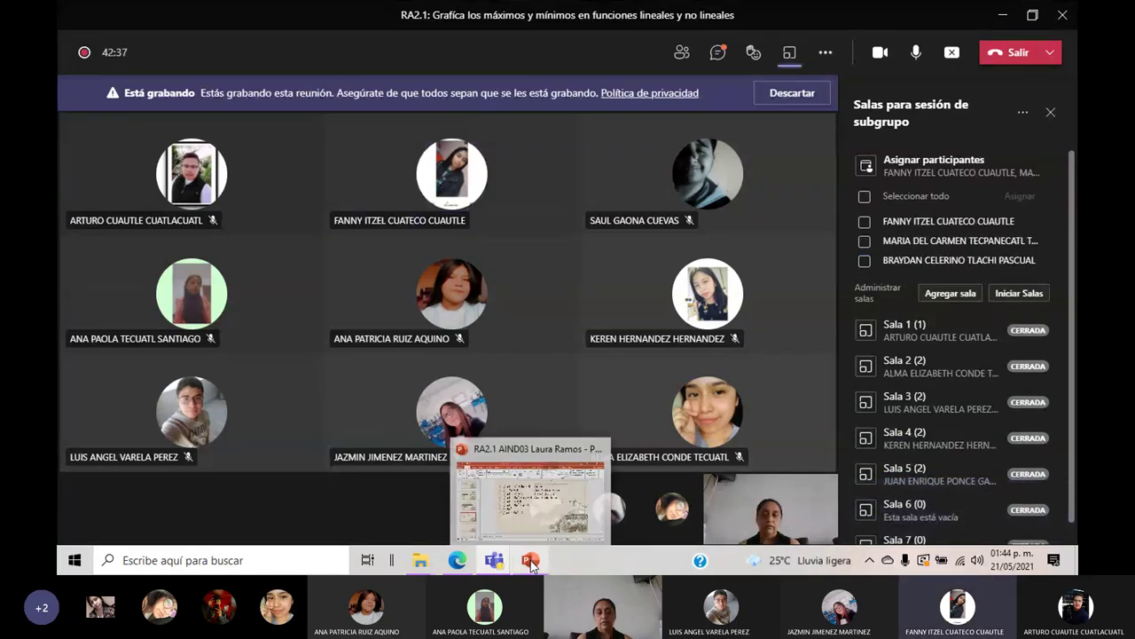
click(864, 226)
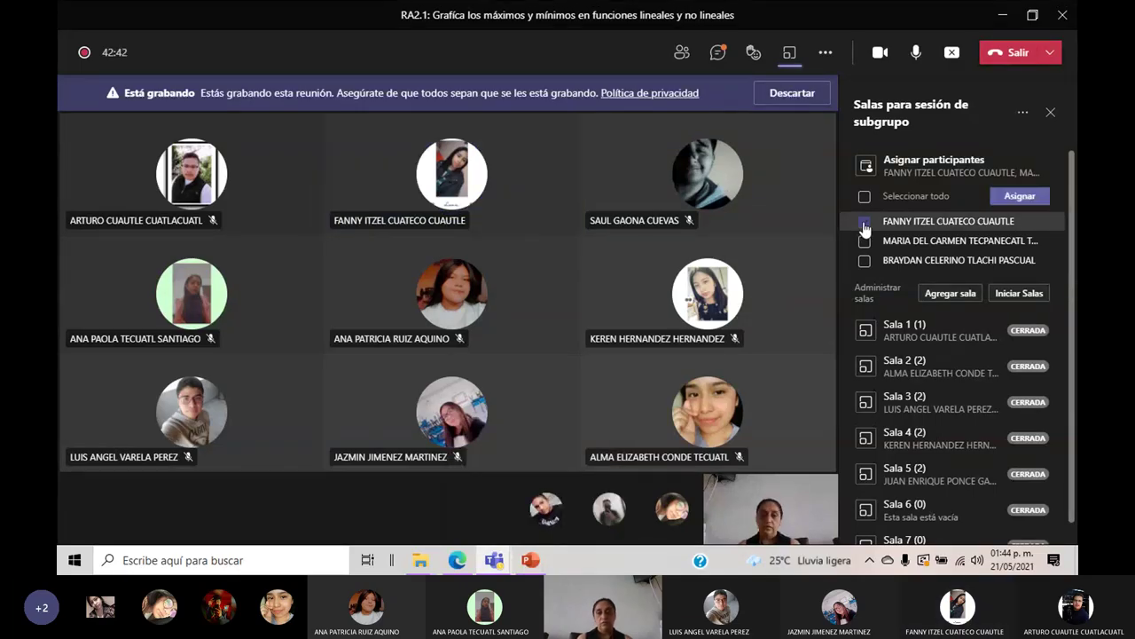
click(865, 241)
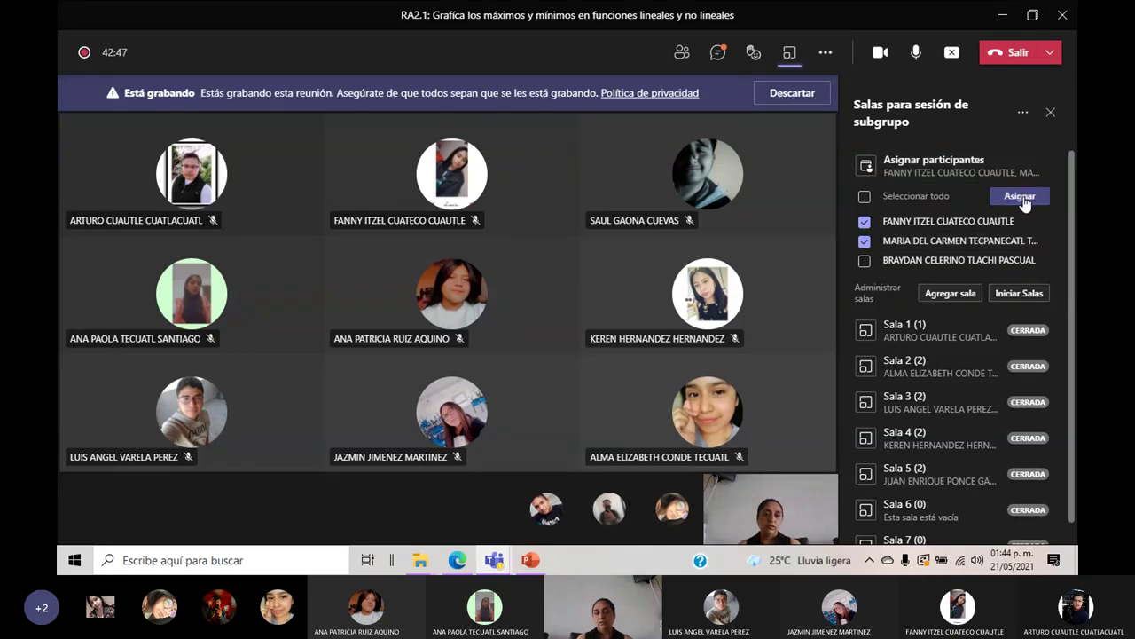
click(1020, 197)
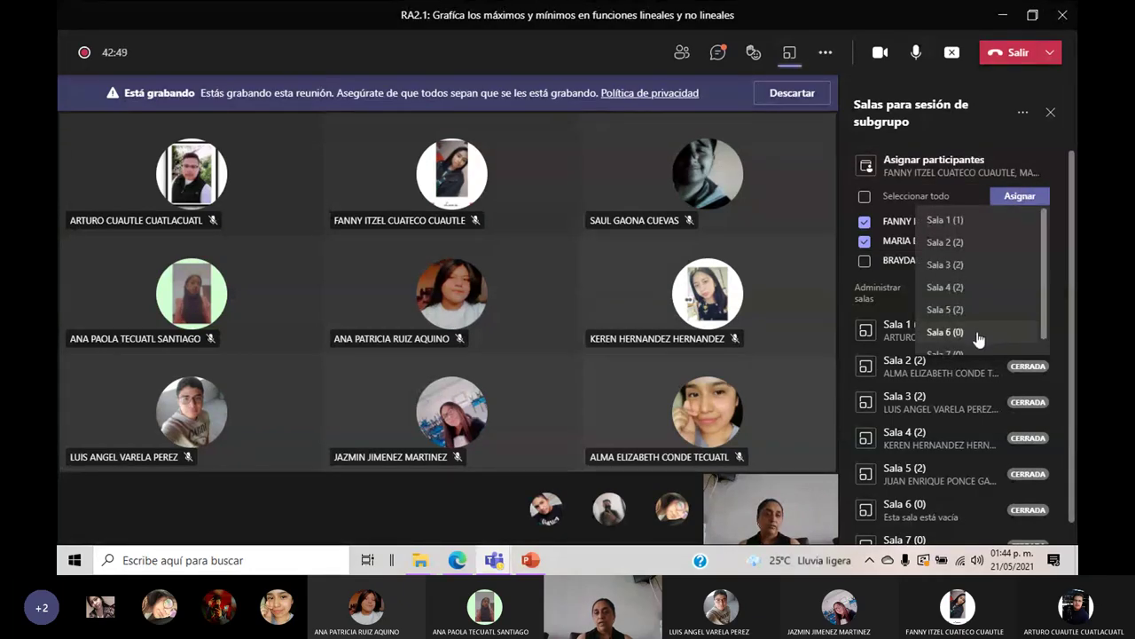
click(979, 336)
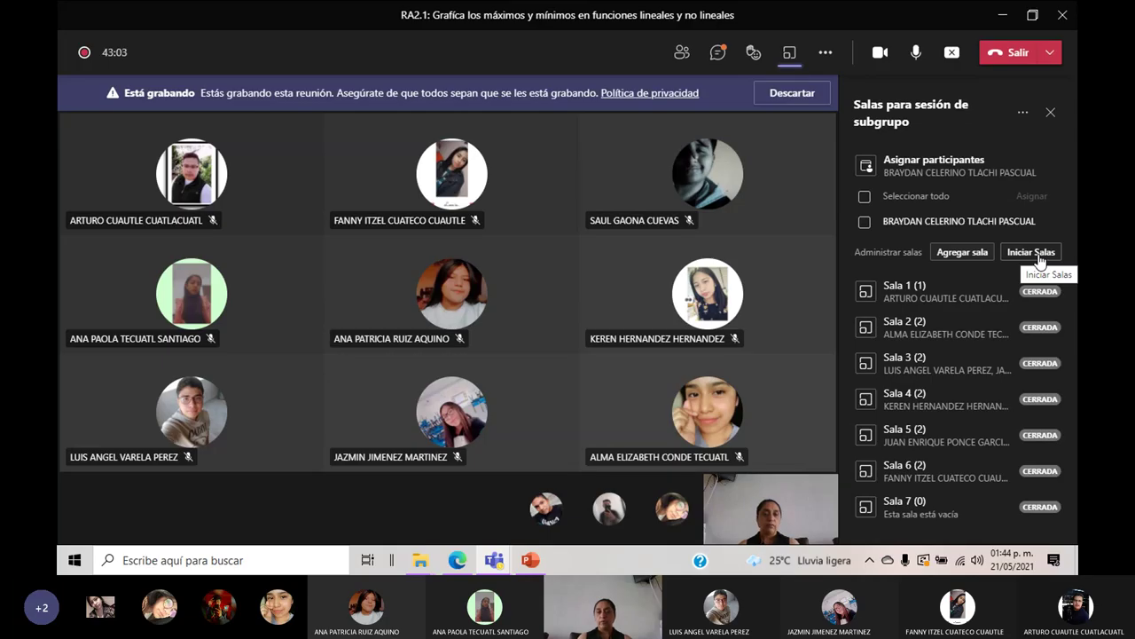
click(536, 559)
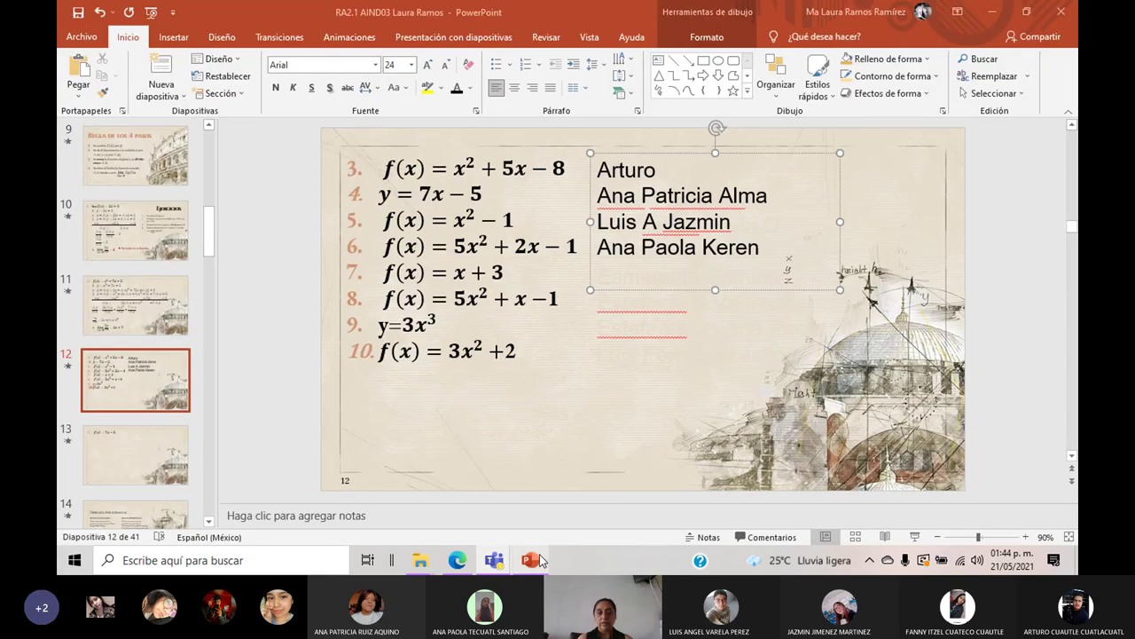
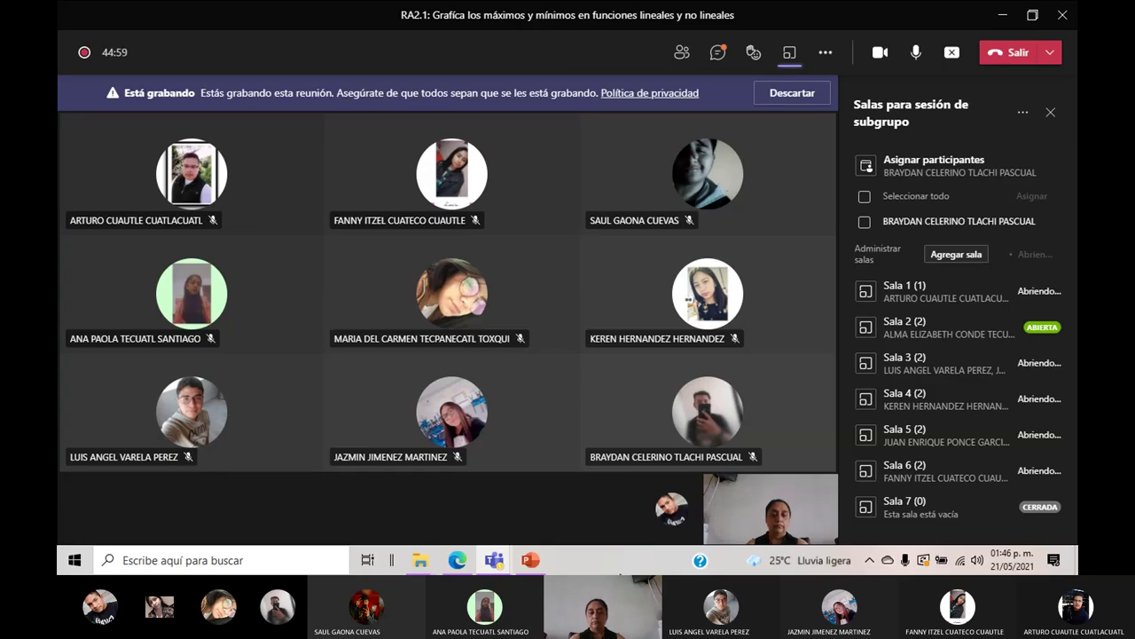
Step: Close the browser window with Khan Academy's Puntuación de tareas page
mouse_move(456, 560)
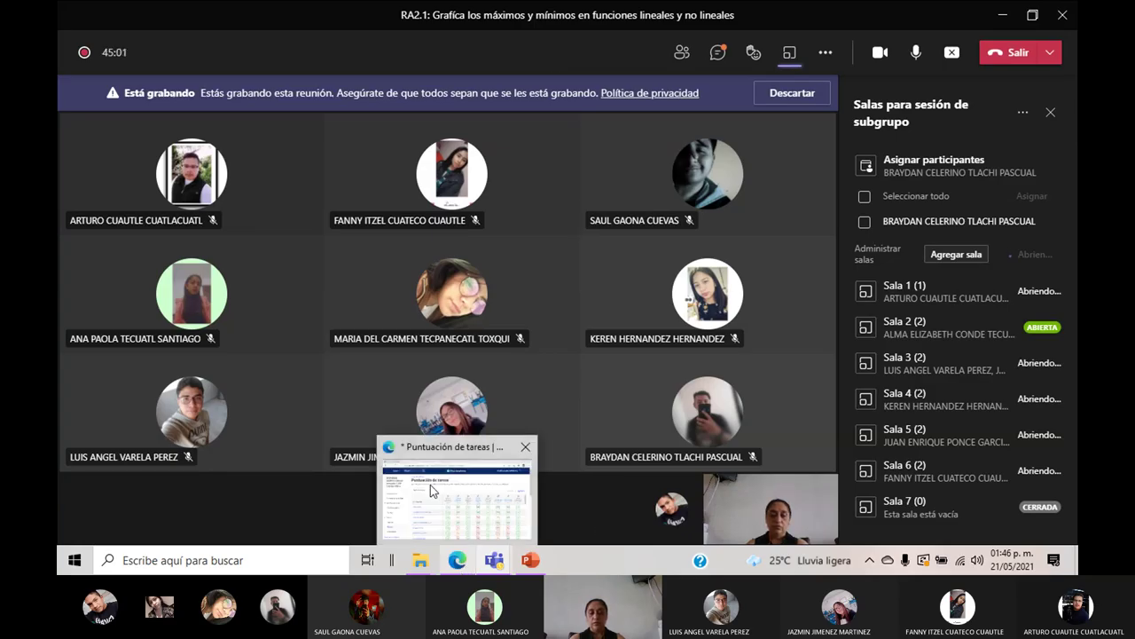
mouse_move(526, 448)
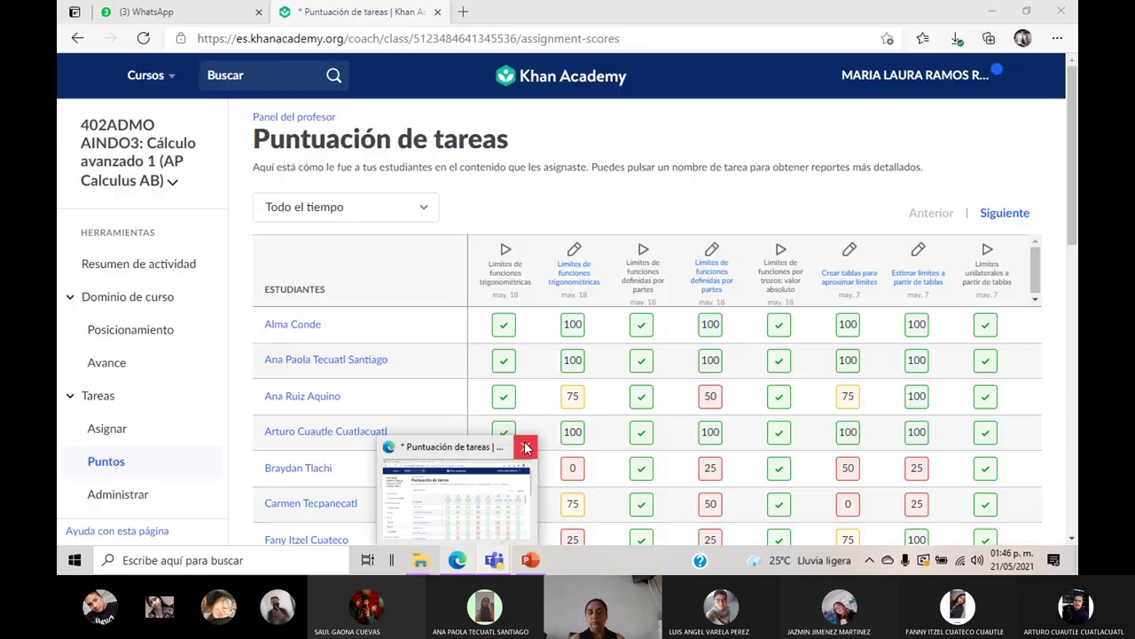
click(526, 448)
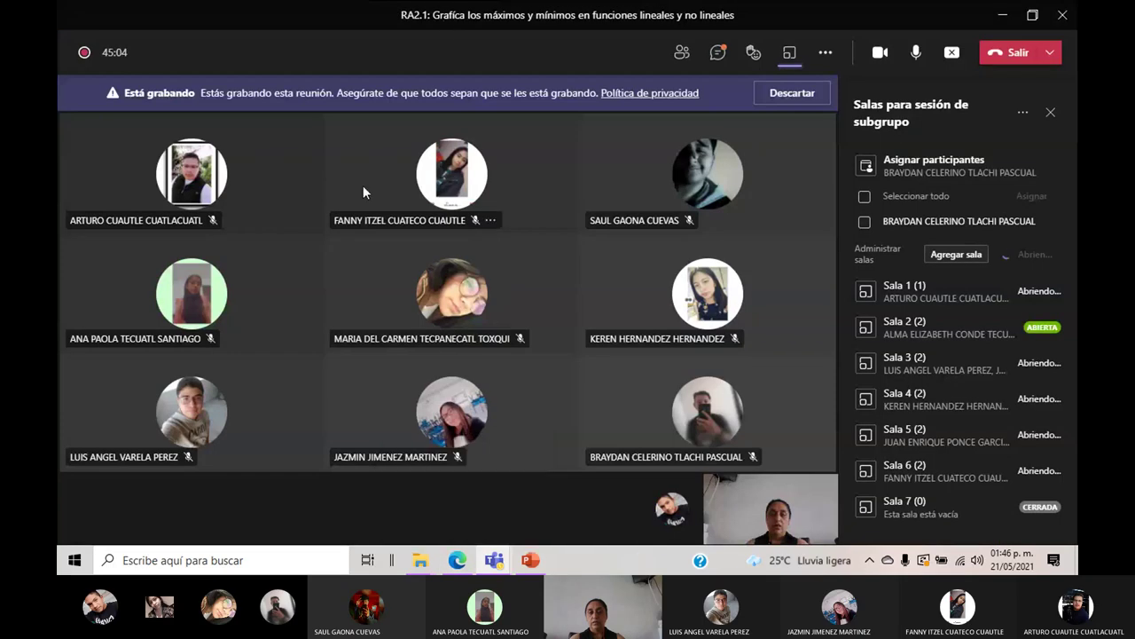
mouse_move(452, 566)
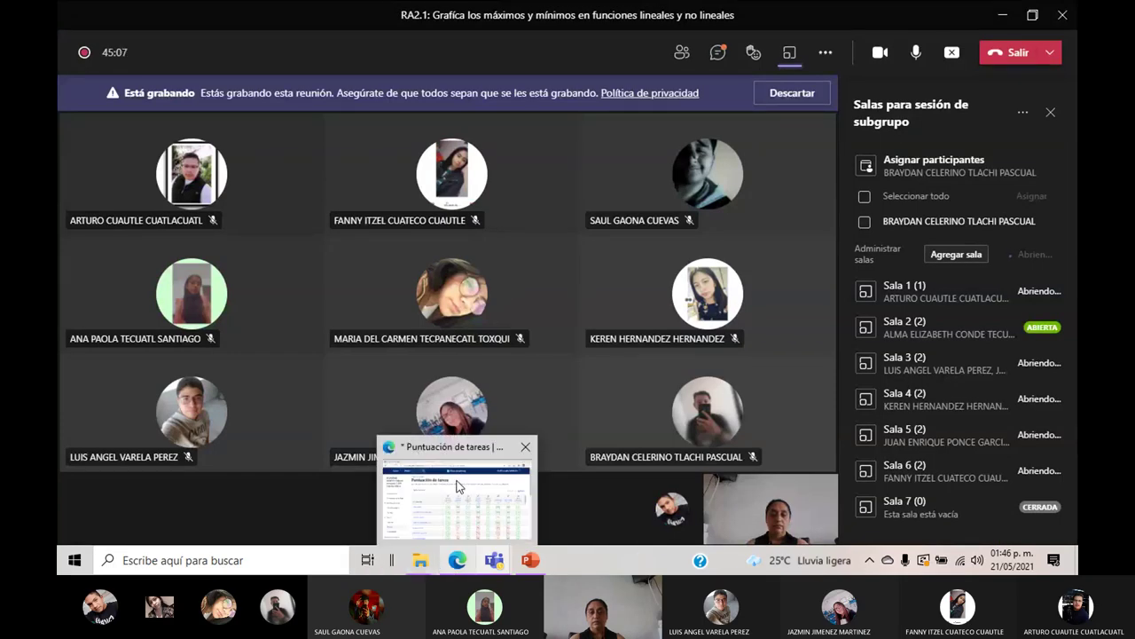
click(524, 447)
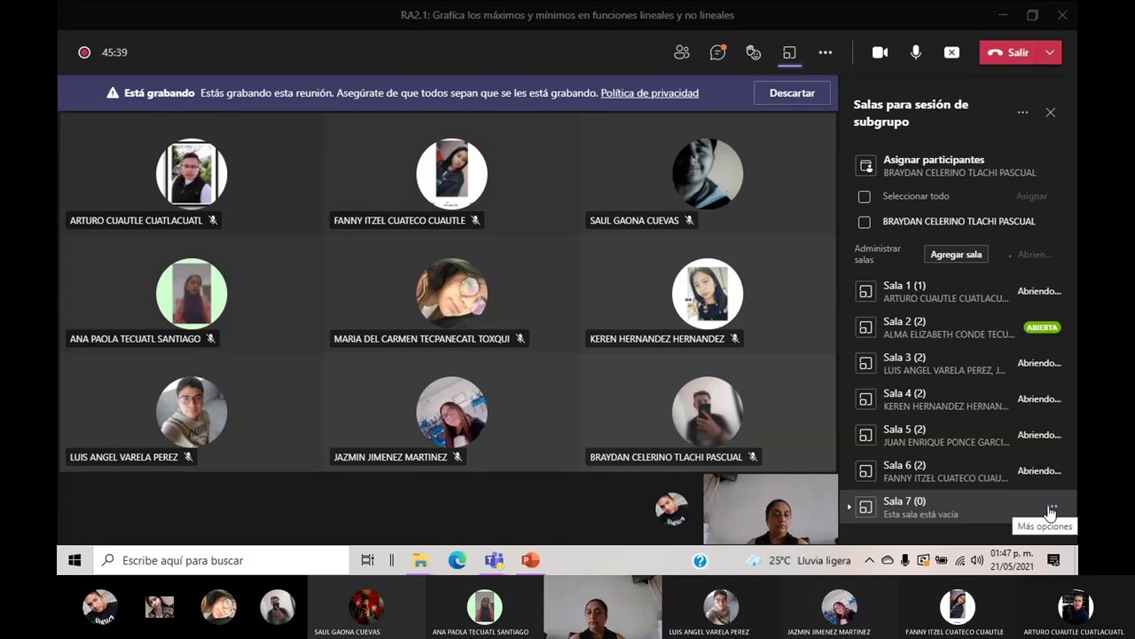
Step: Delete the empty breakout room Sala 7
click(1051, 511)
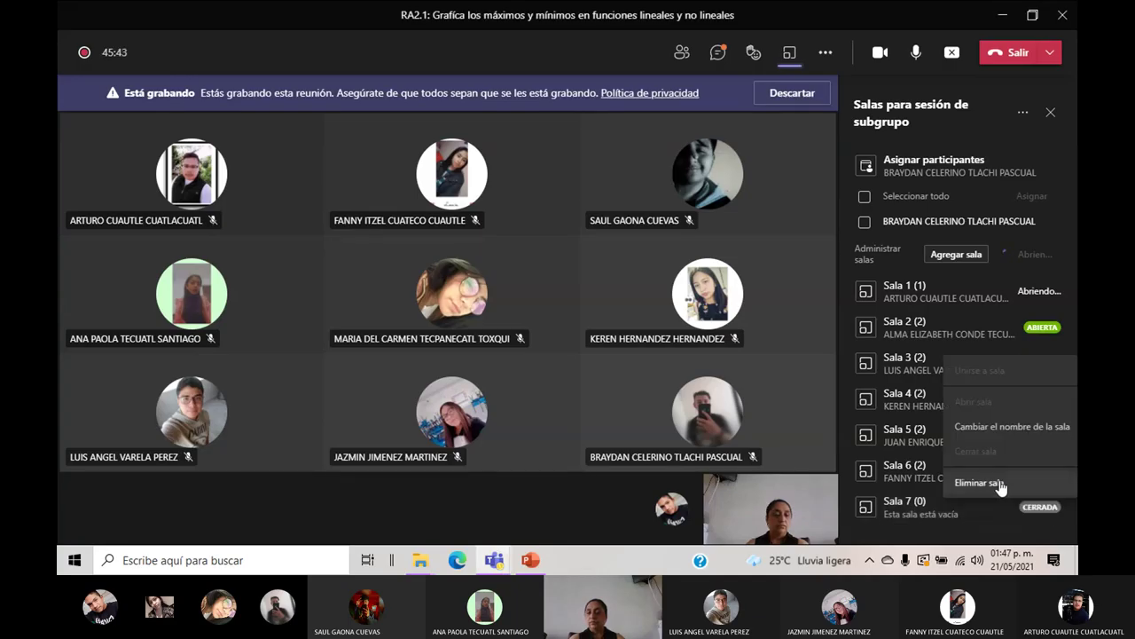
click(979, 482)
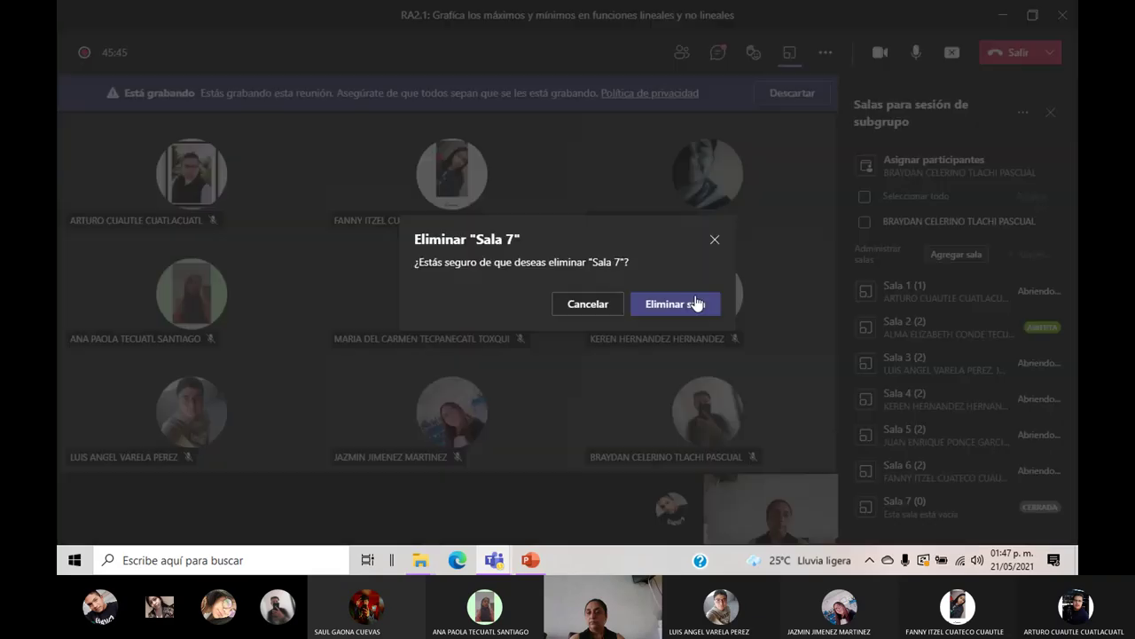
click(692, 303)
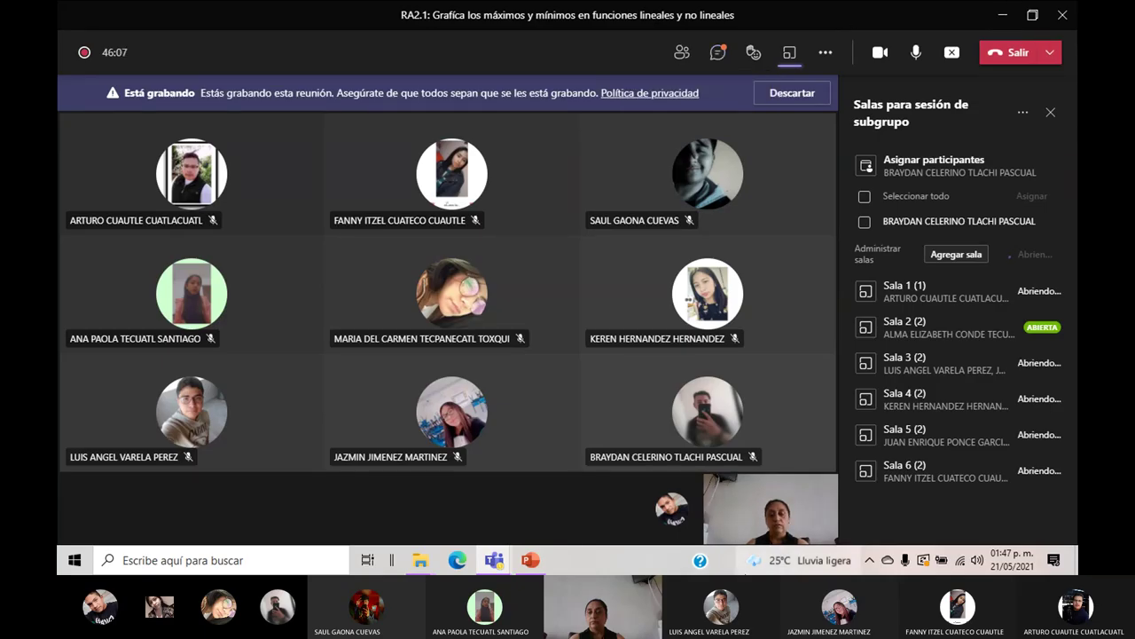
Step: View the assignments (Tareas) of the 402ADMO AIND03 team's General channel and return to the meeting window
mouse_move(534, 560)
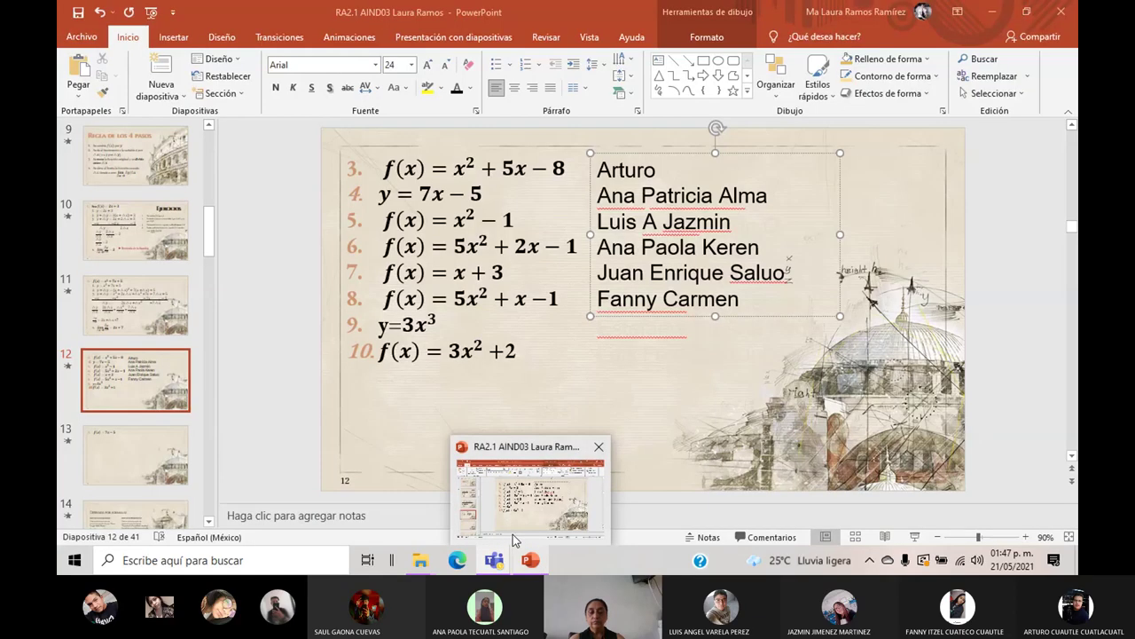
mouse_move(495, 560)
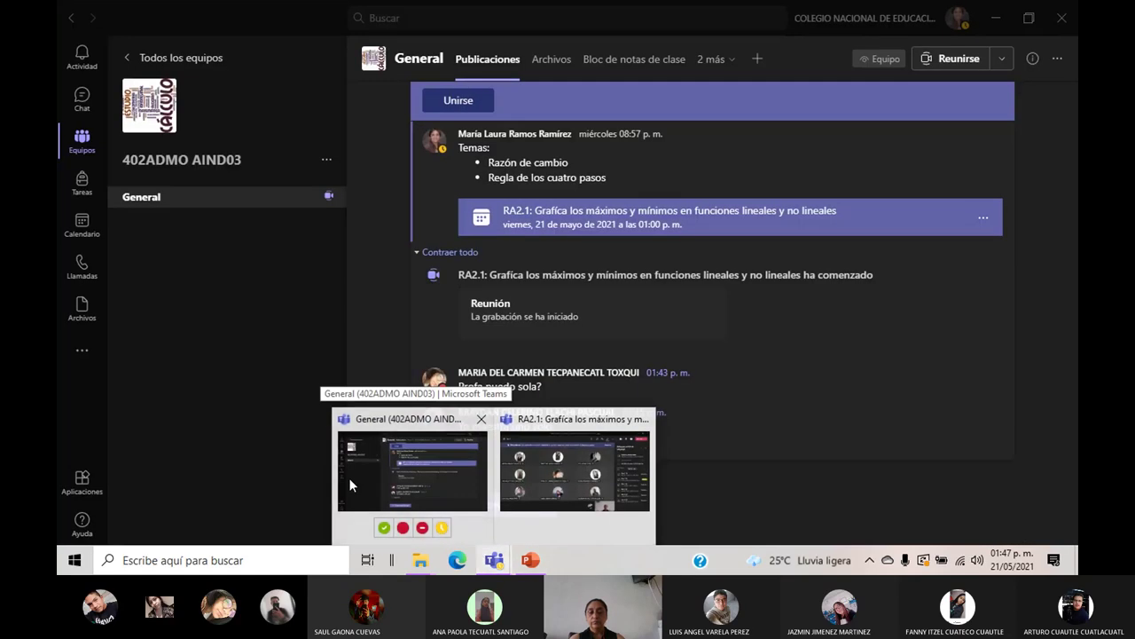
click(348, 478)
click(724, 60)
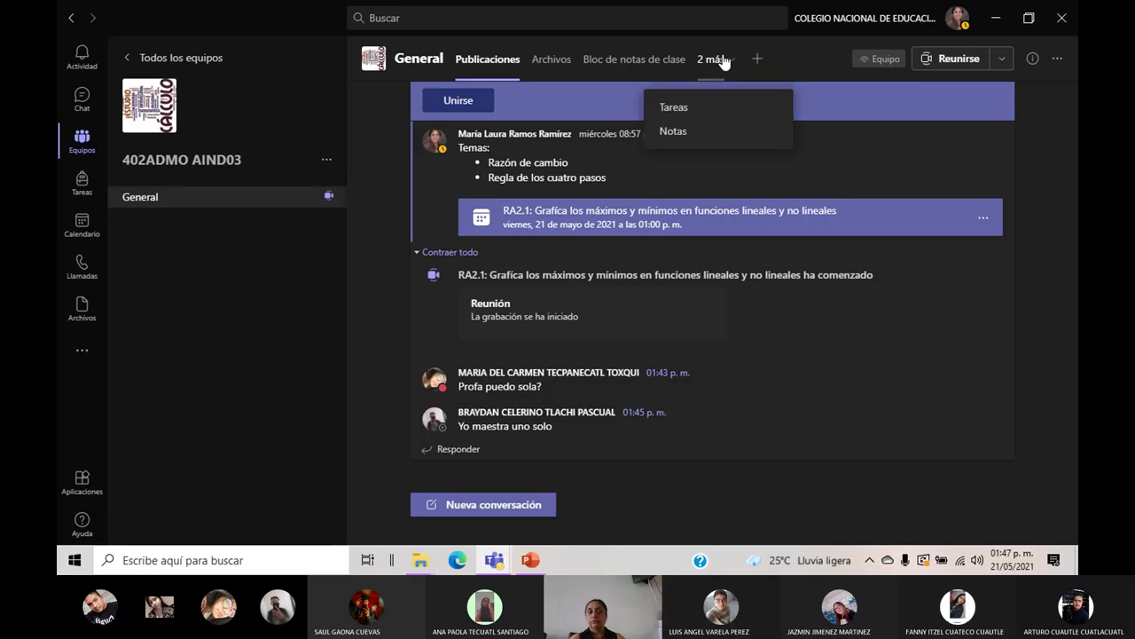
click(693, 108)
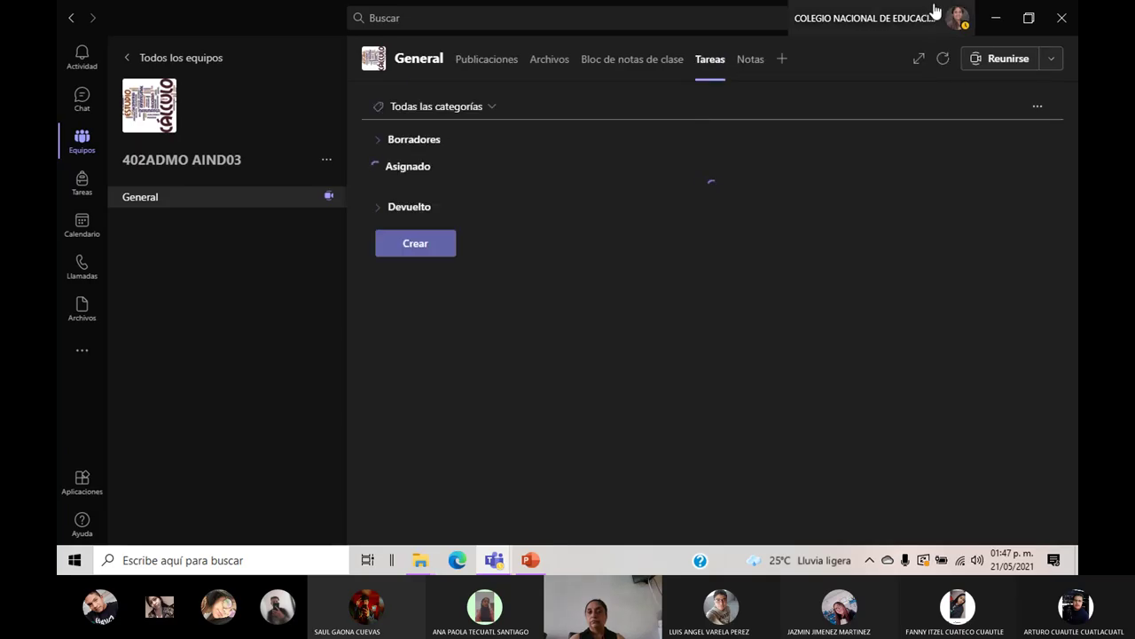
click(997, 19)
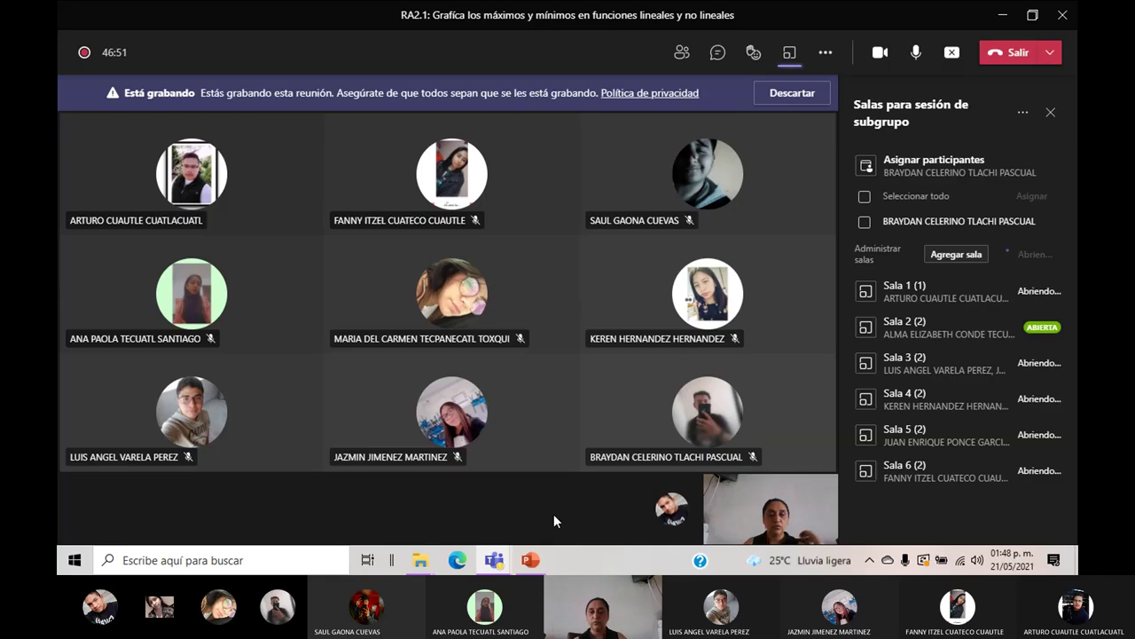
Step: Collapse the unassigned participants and check the options available for breakout room Sala 2
click(904, 173)
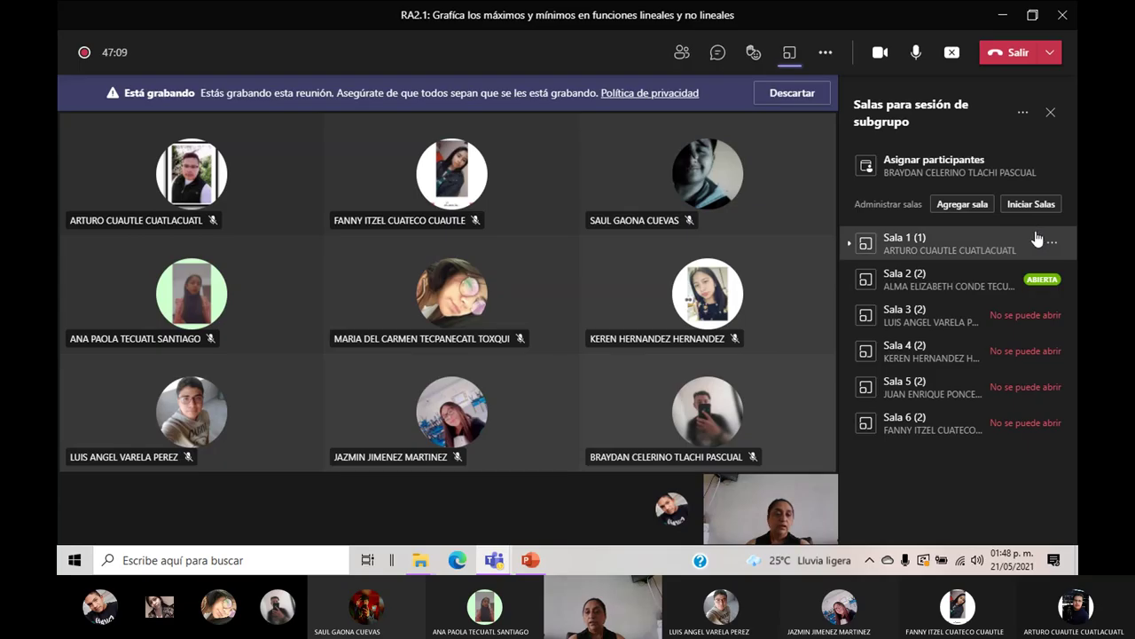
mouse_move(950, 278)
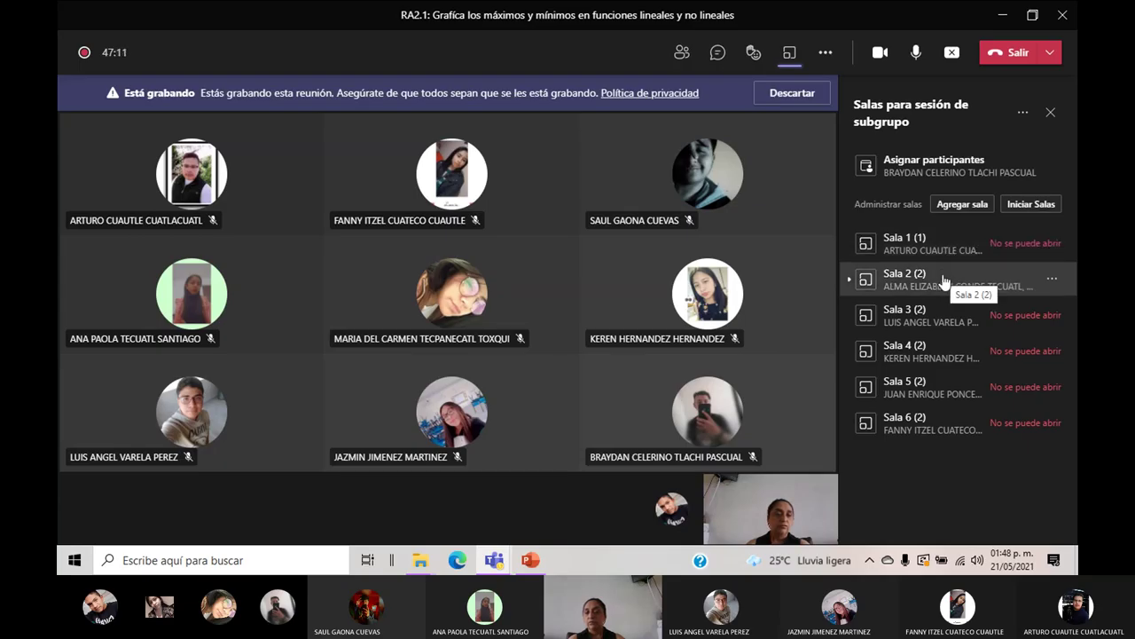
click(1048, 282)
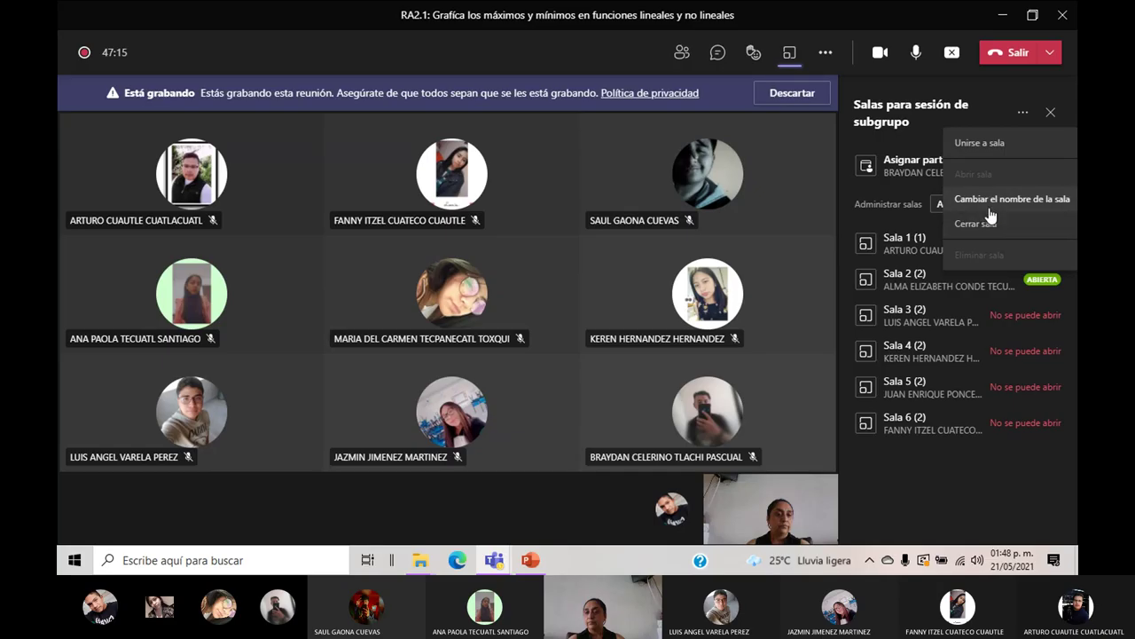
click(909, 505)
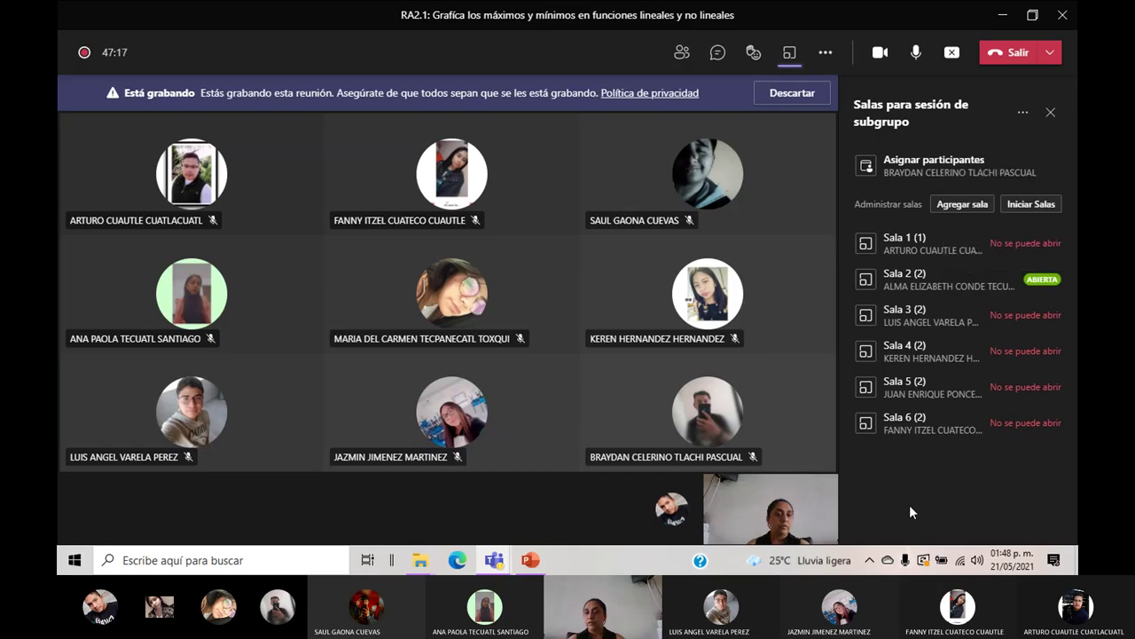
Step: Check the participant and options of breakout room Sala 1, and start the breakout rooms again
click(913, 249)
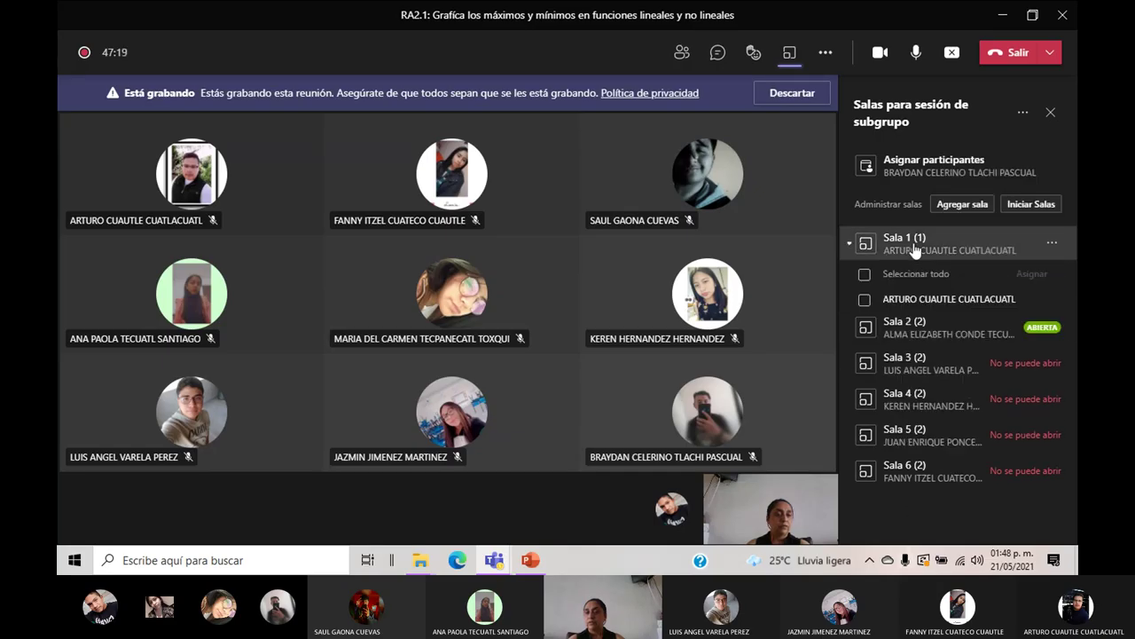
click(1054, 247)
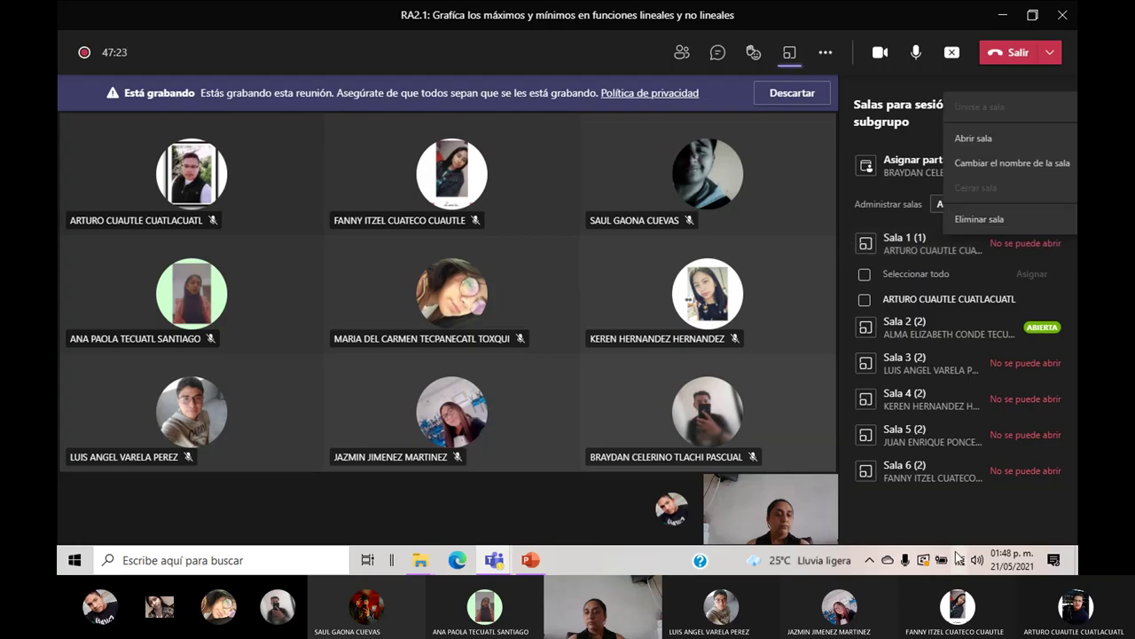
click(1029, 209)
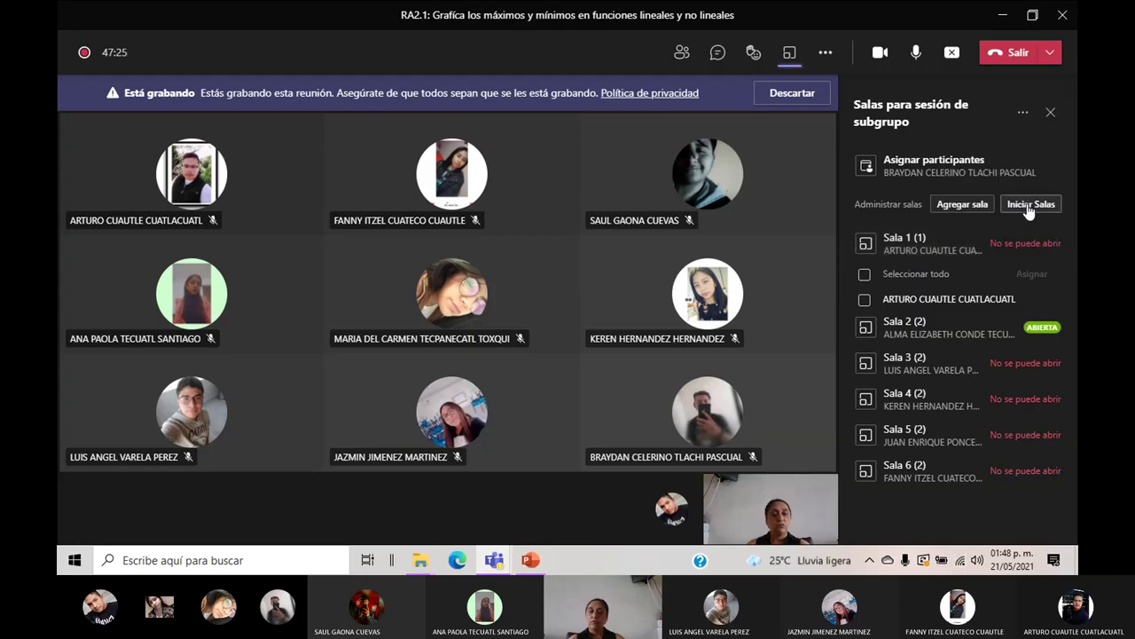
click(1029, 205)
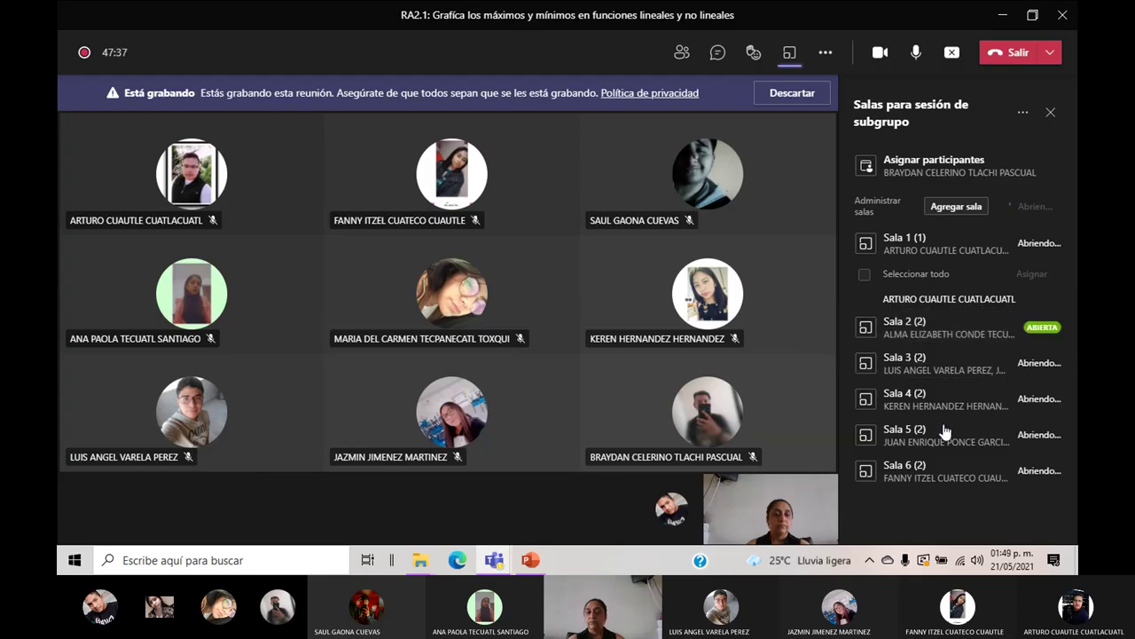
Step: Expand the list of unassigned participants and open the meeting chat to read the students' messages
click(923, 163)
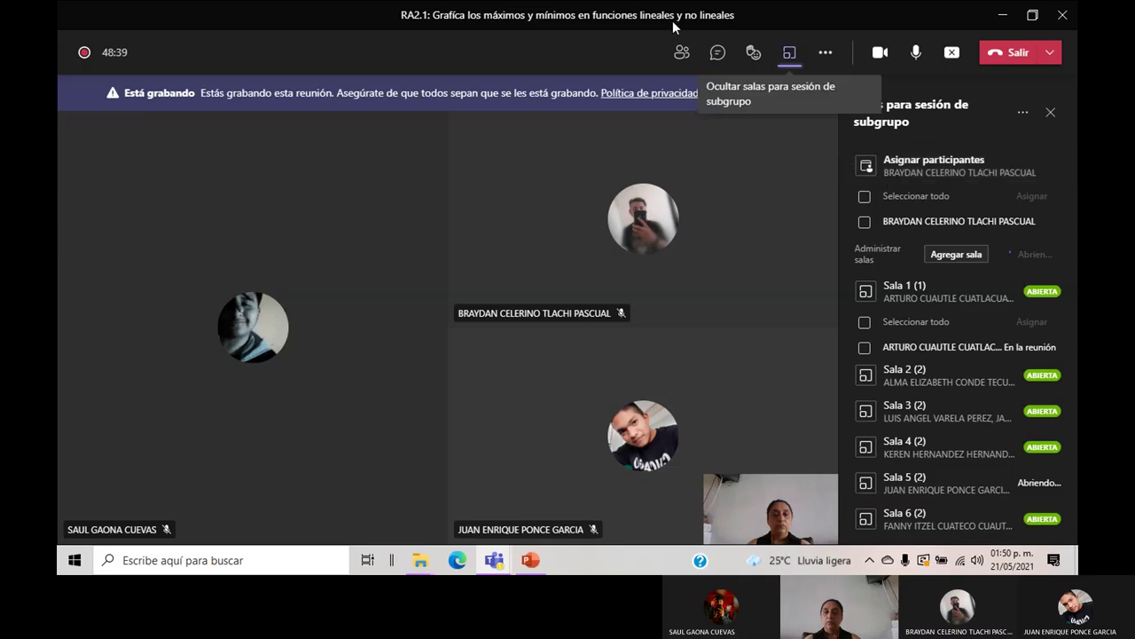
click(754, 52)
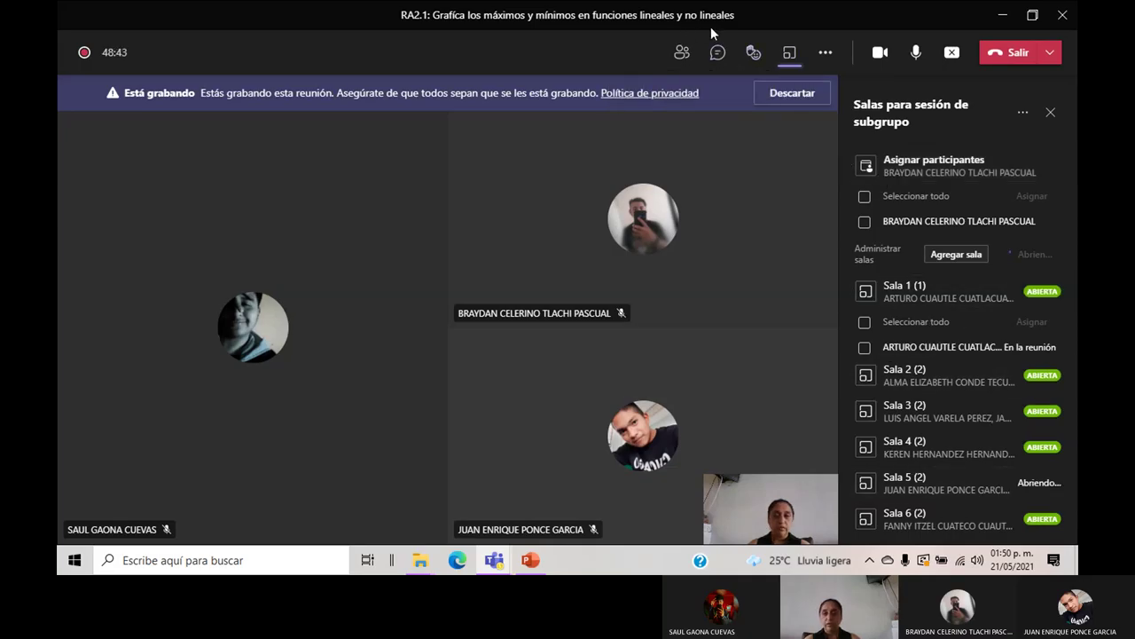
click(720, 64)
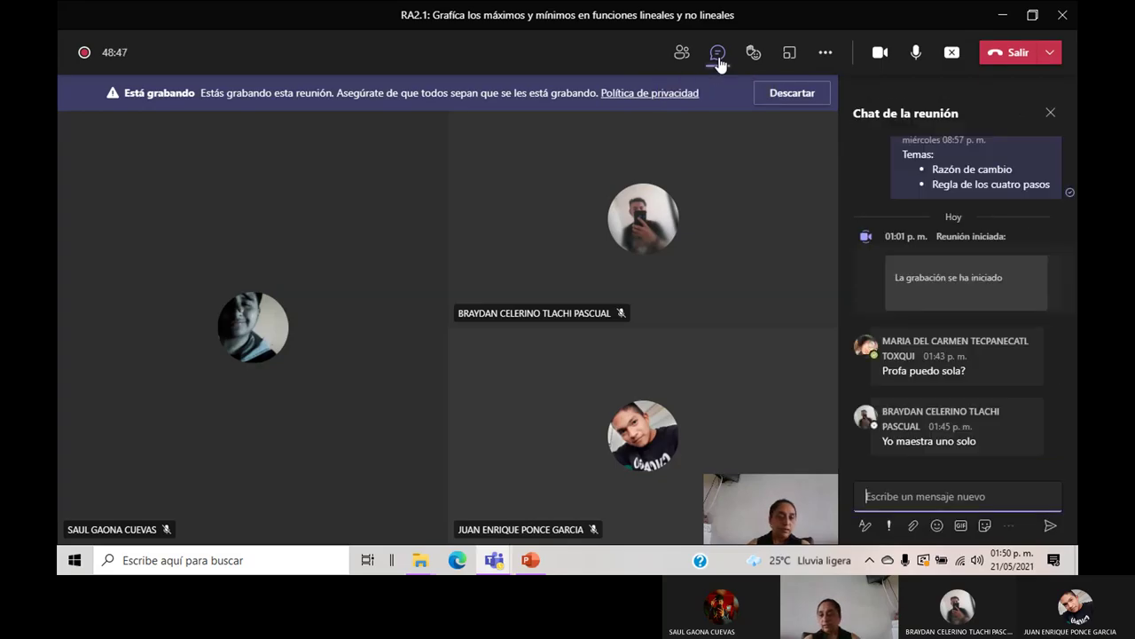
click(621, 55)
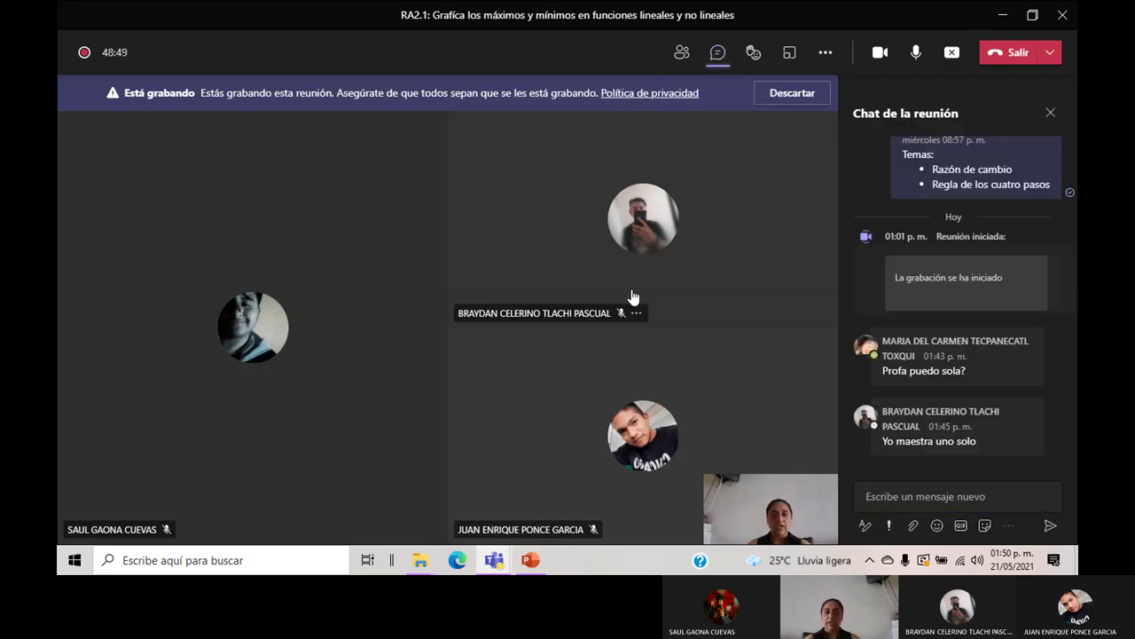
Step: Switch to the PowerPoint deck and add the remaining student's first name beside exercise 9 on slide 12
mouse_move(533, 559)
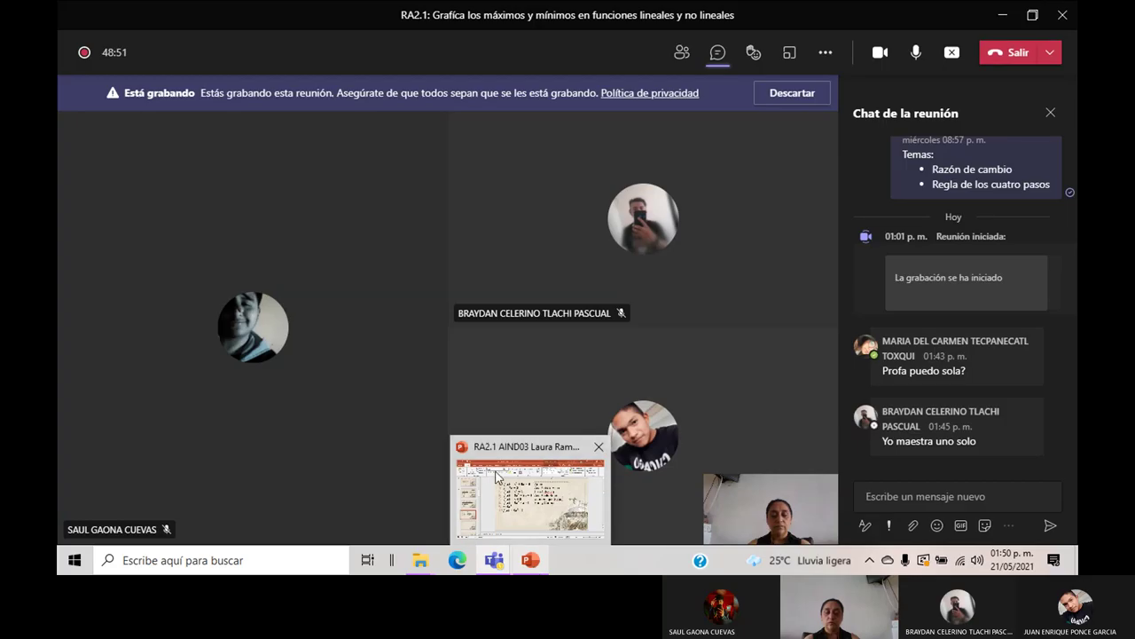
click(508, 487)
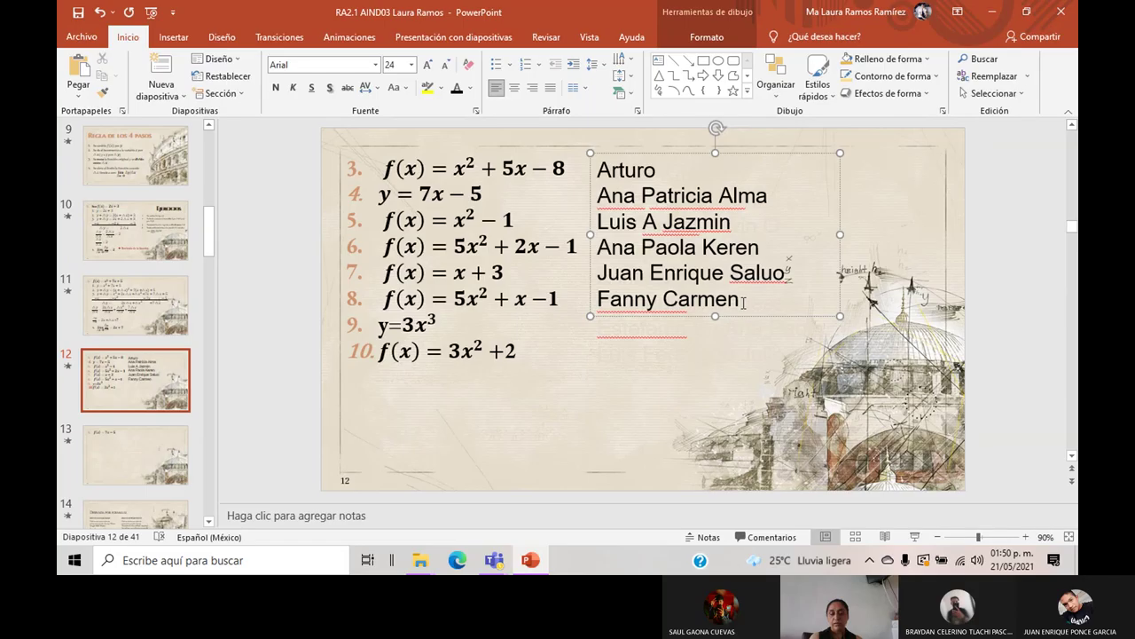
key(Return)
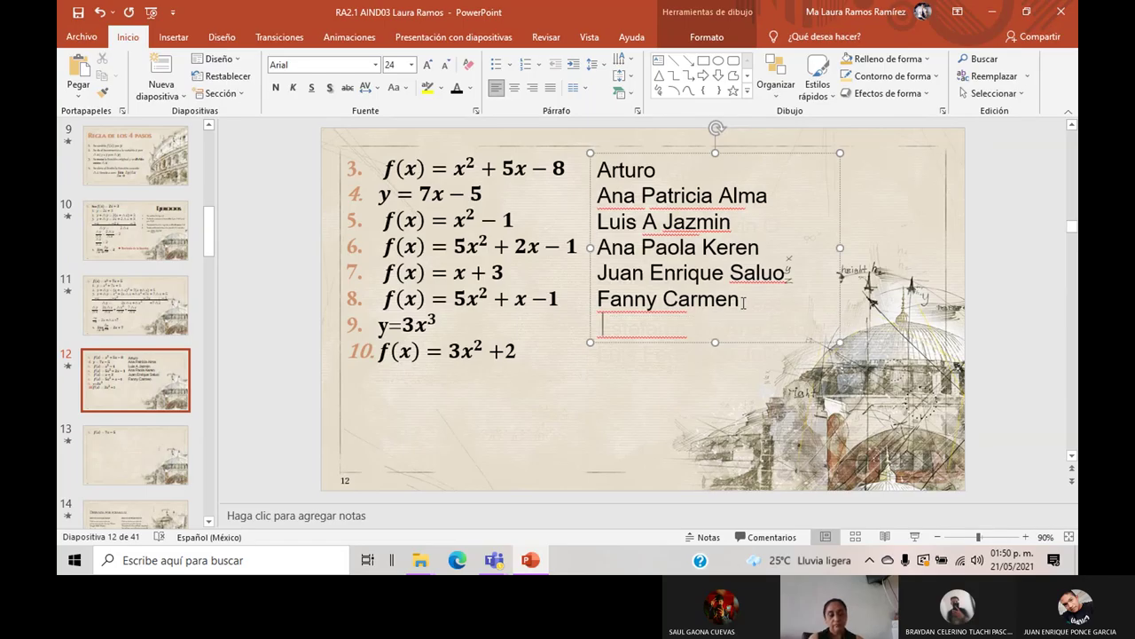
text(Braydan)
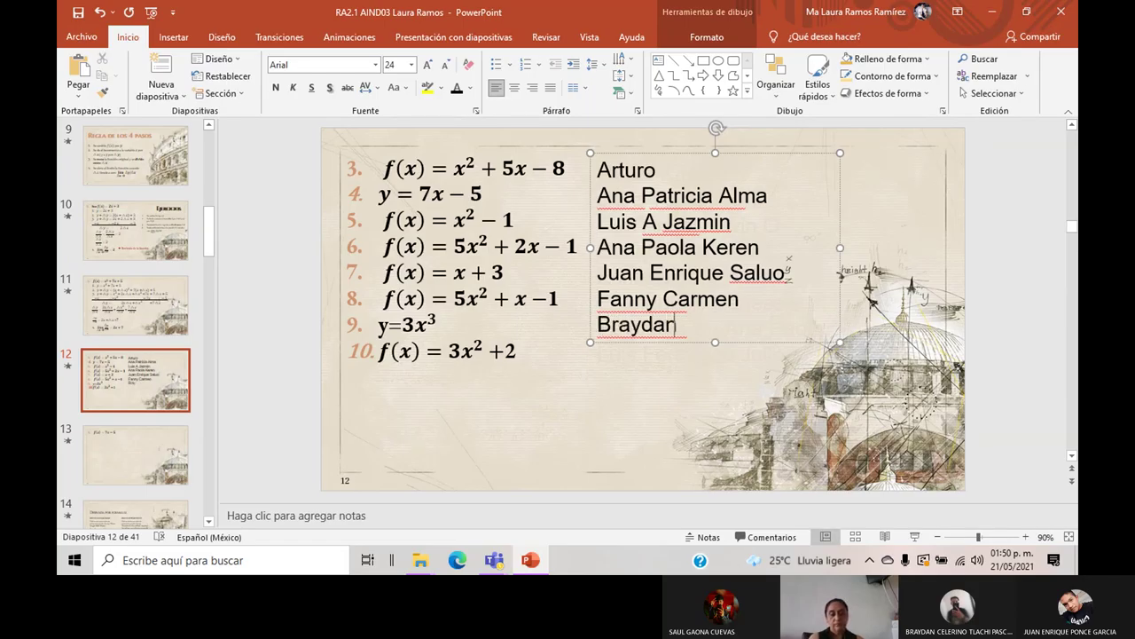
Step: Return to the Teams meeting, show the breakout rooms and open Sala 5
click(531, 562)
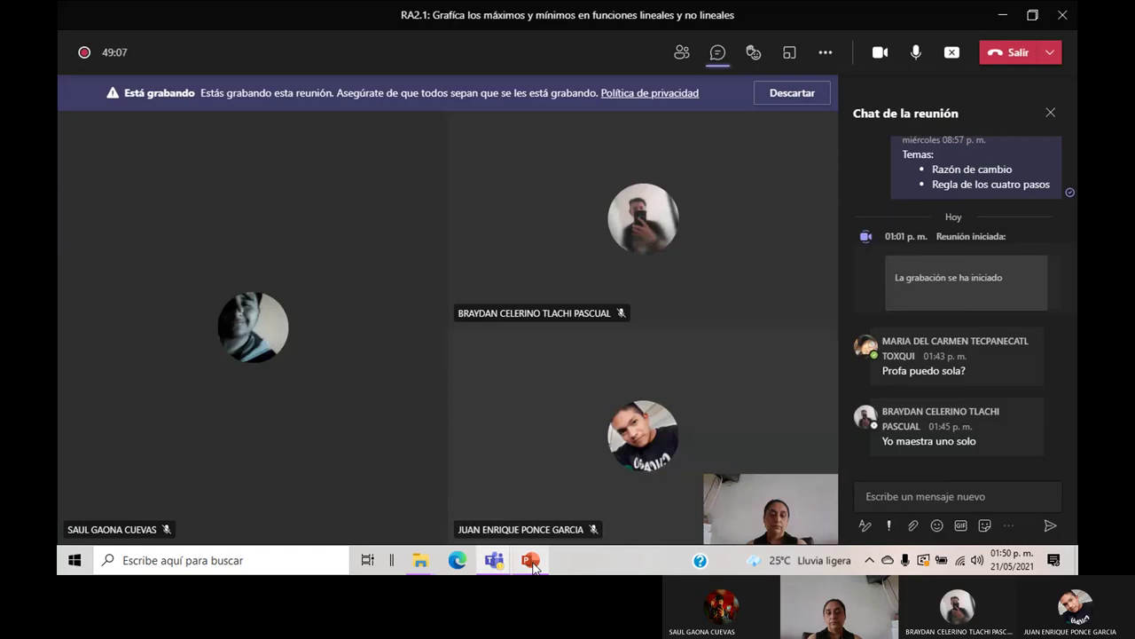
click(790, 57)
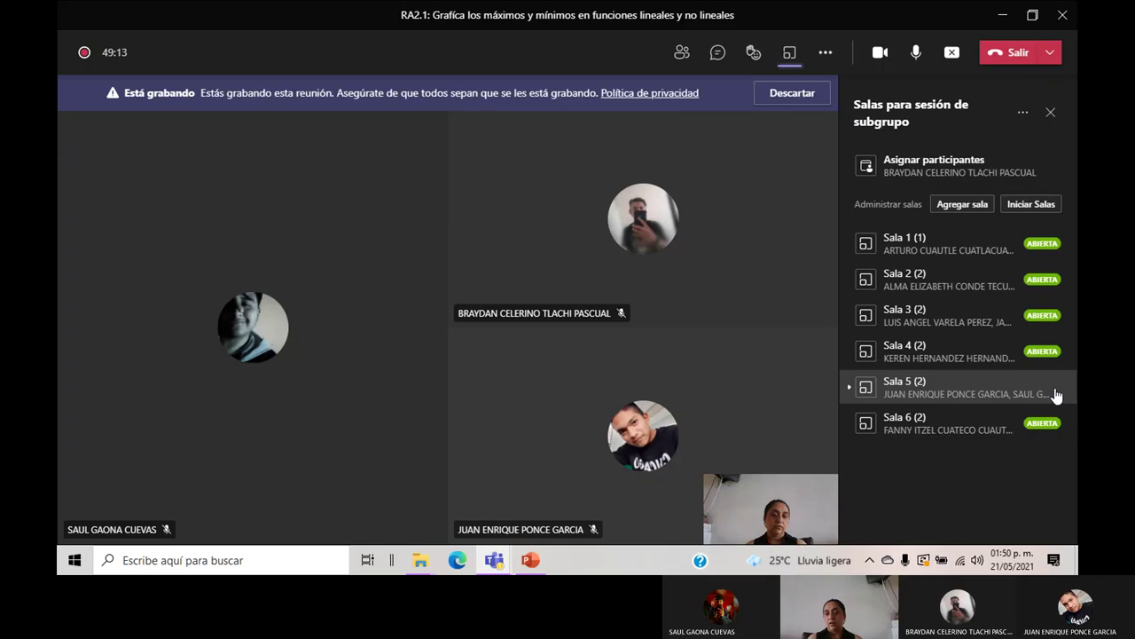
click(1056, 394)
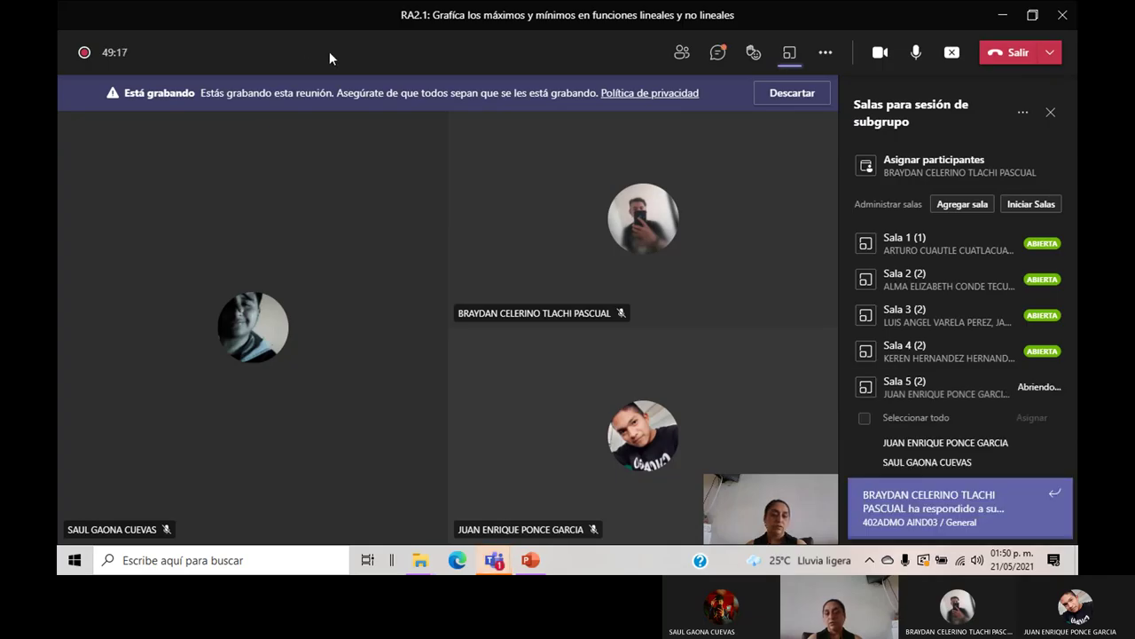
Step: Start all six breakout rooms again, checking the meeting chat between the two attempts
click(1024, 206)
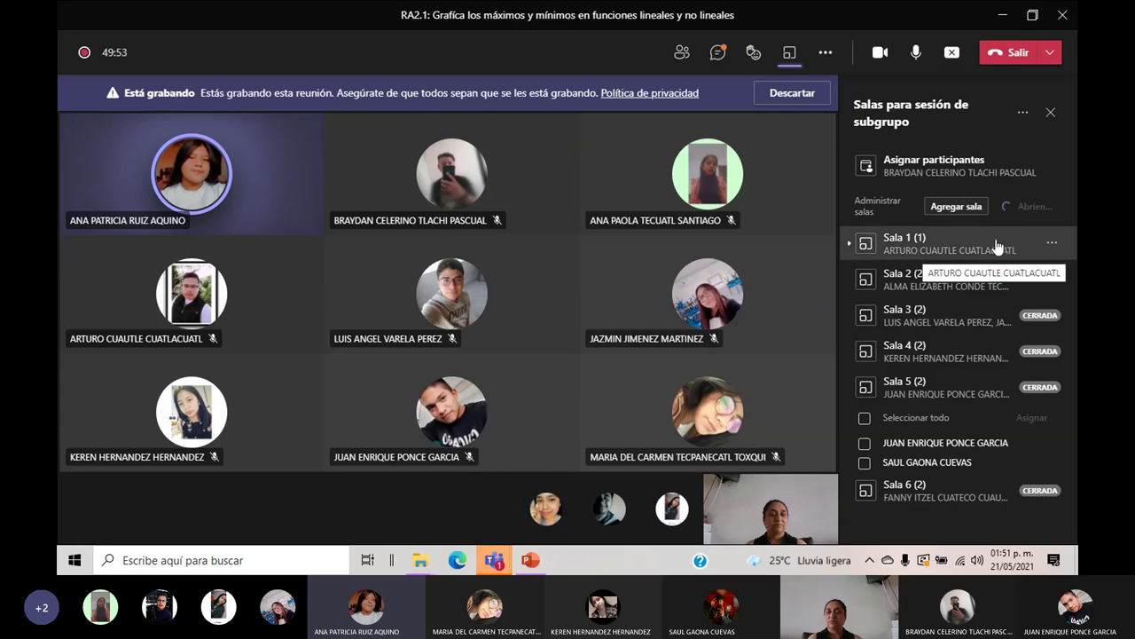
click(718, 55)
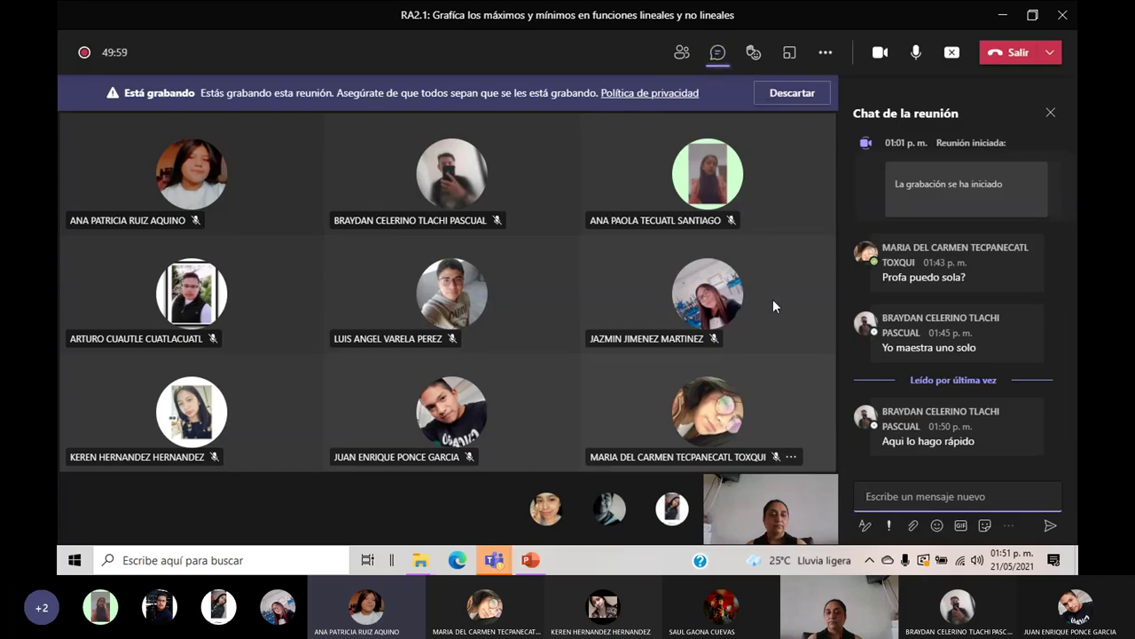
click(789, 57)
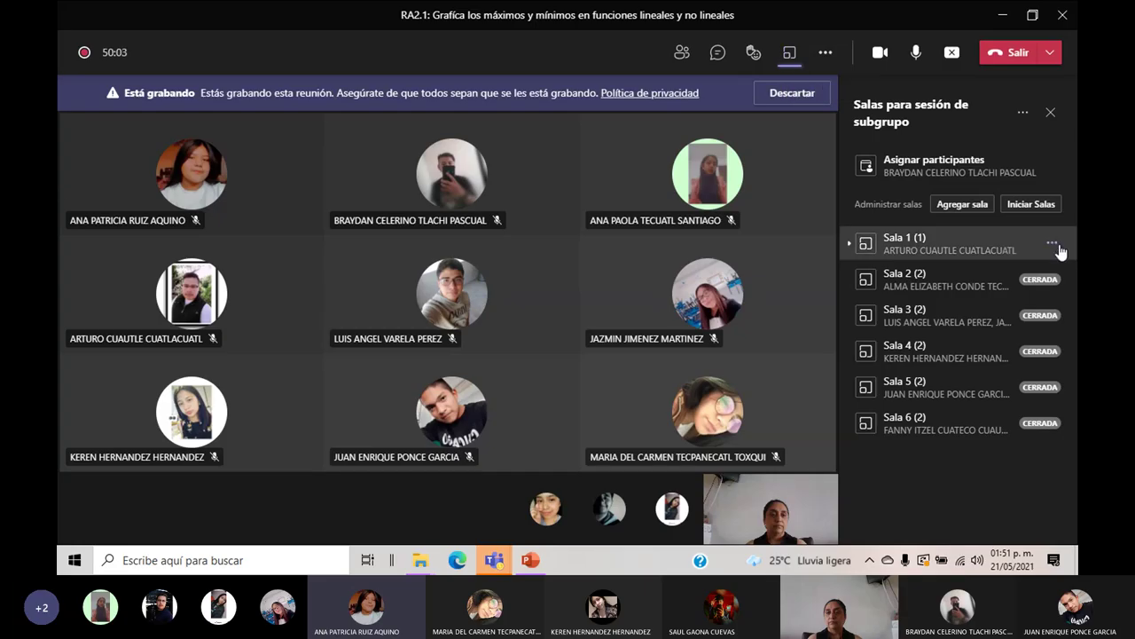
click(1029, 205)
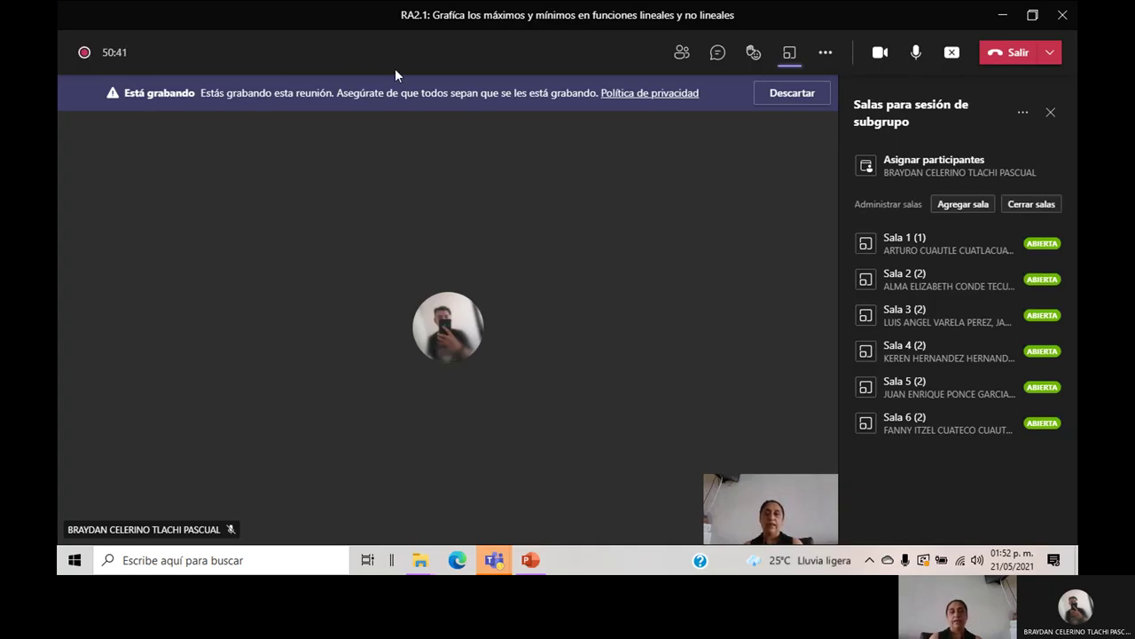
Step: Check the meeting chat and the General channel's assignments, and turn off the camera in the meeting
click(717, 53)
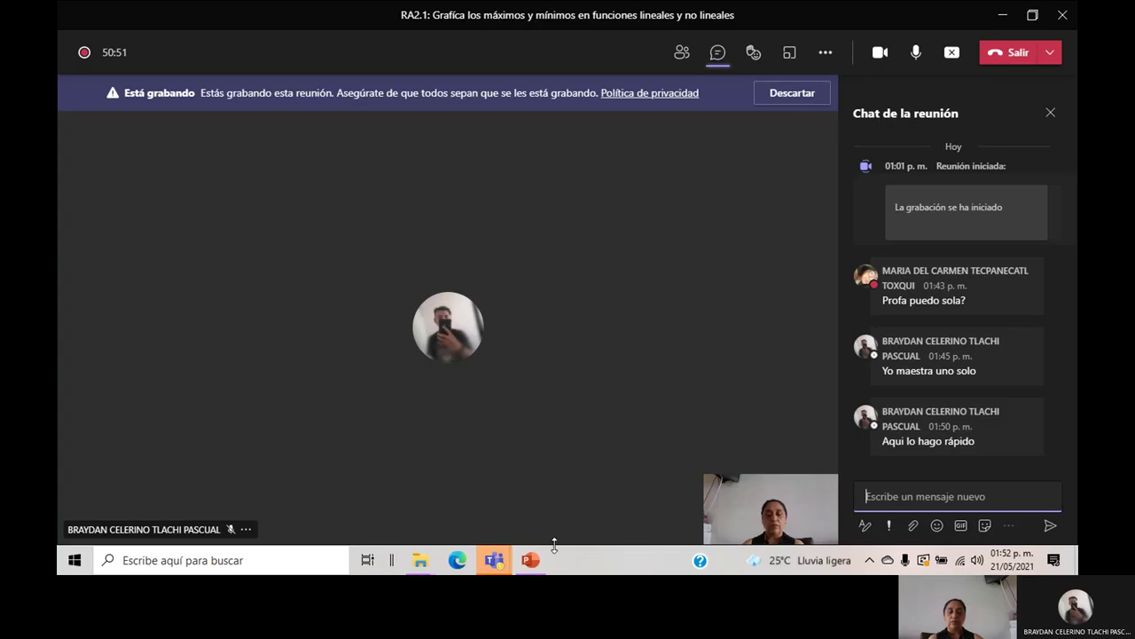
mouse_move(497, 566)
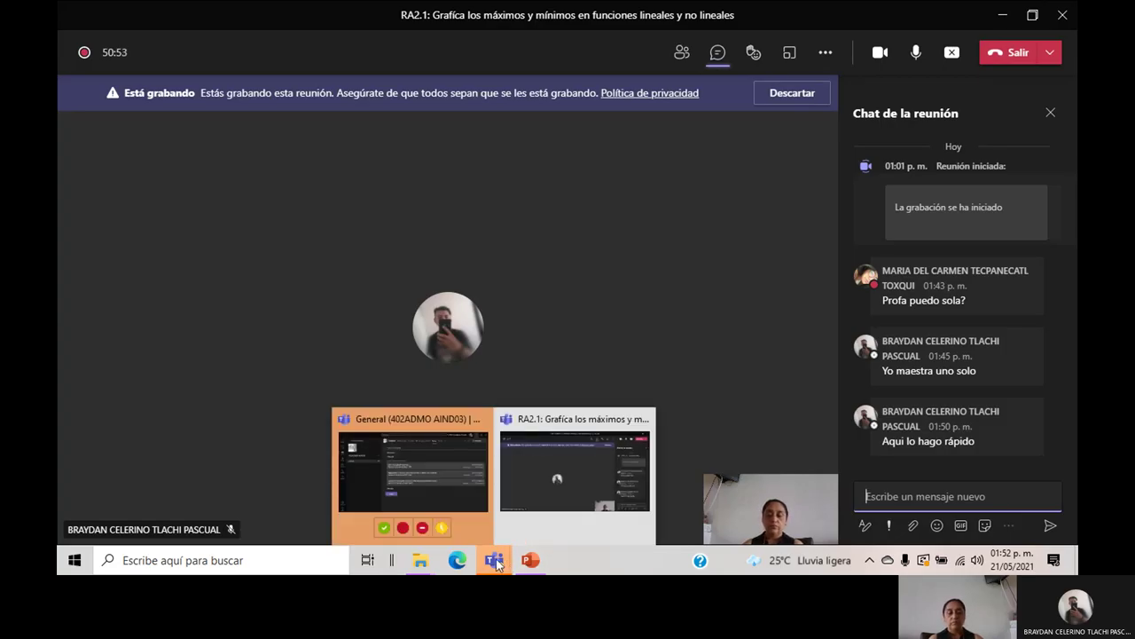
click(480, 503)
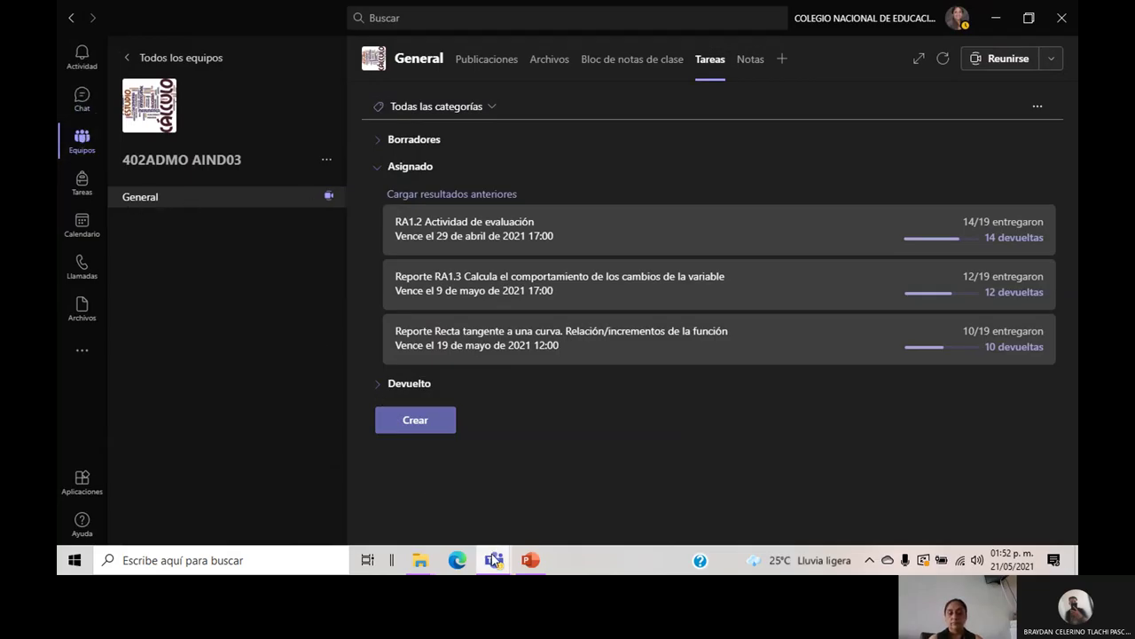
mouse_move(494, 559)
click(554, 521)
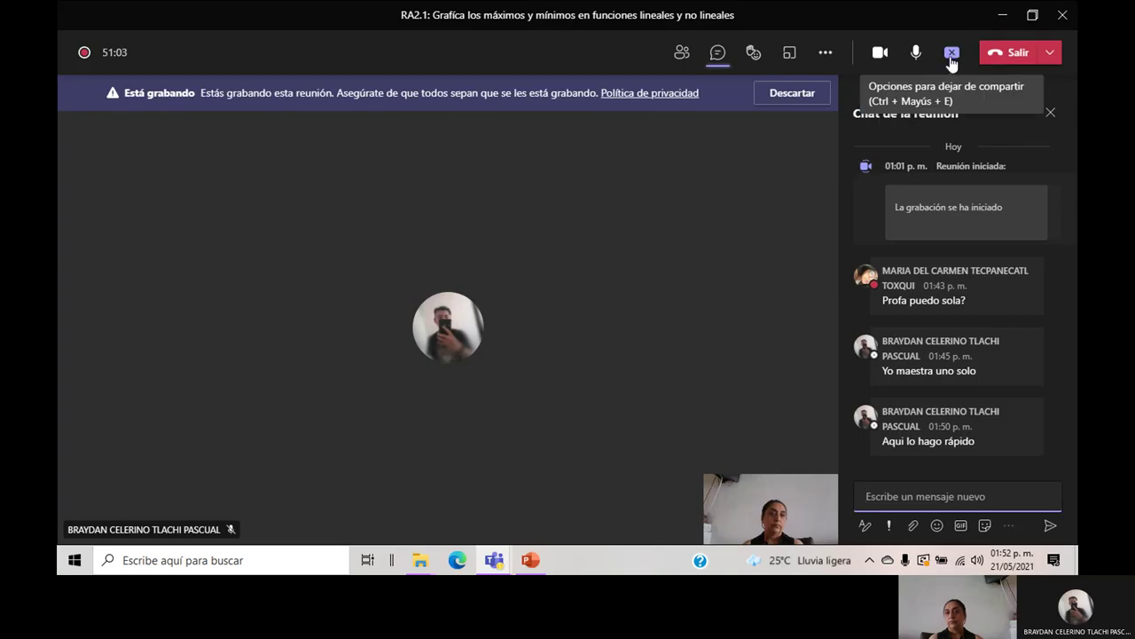
click(878, 55)
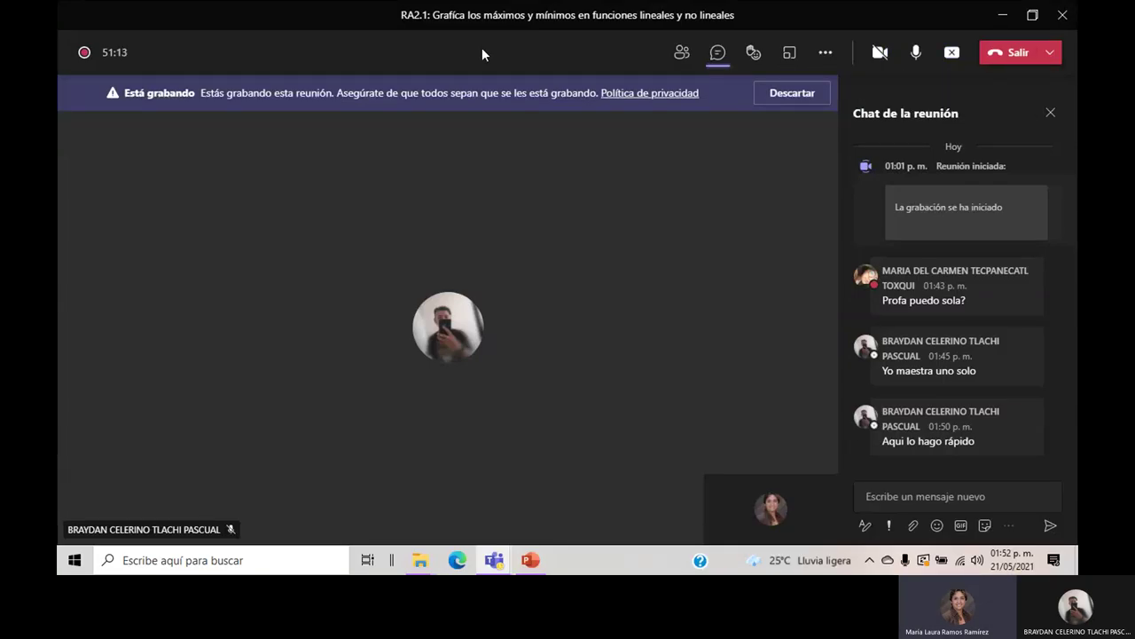
Step: Switch to PowerPoint and move the text box with the student names lower on slide 12, away from the first exercises
click(531, 560)
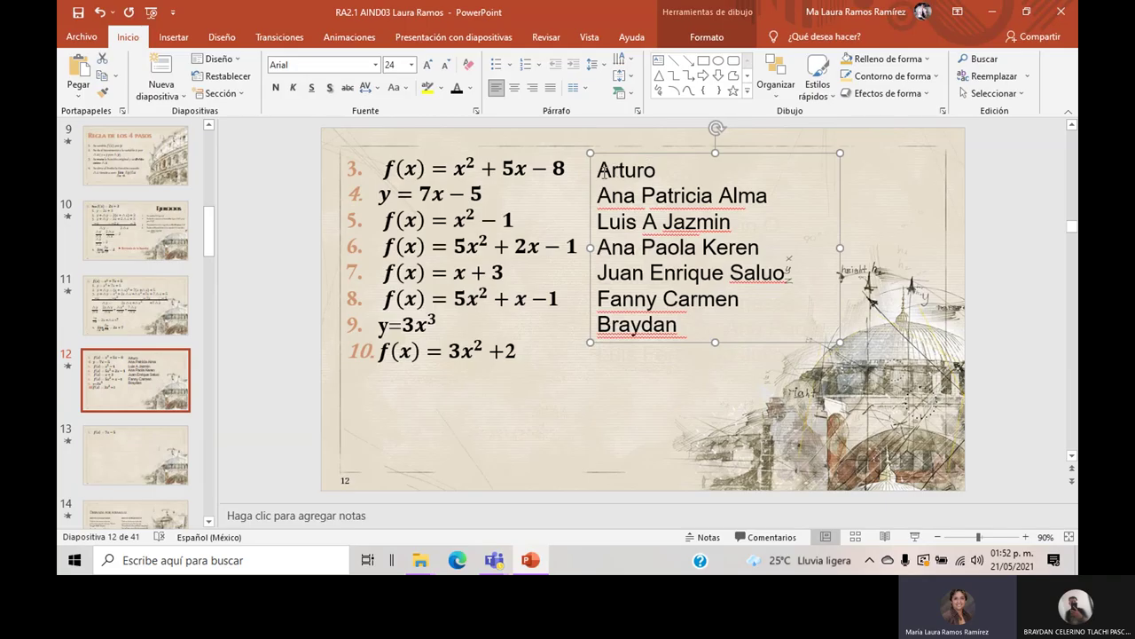
drag(603, 171, 740, 321)
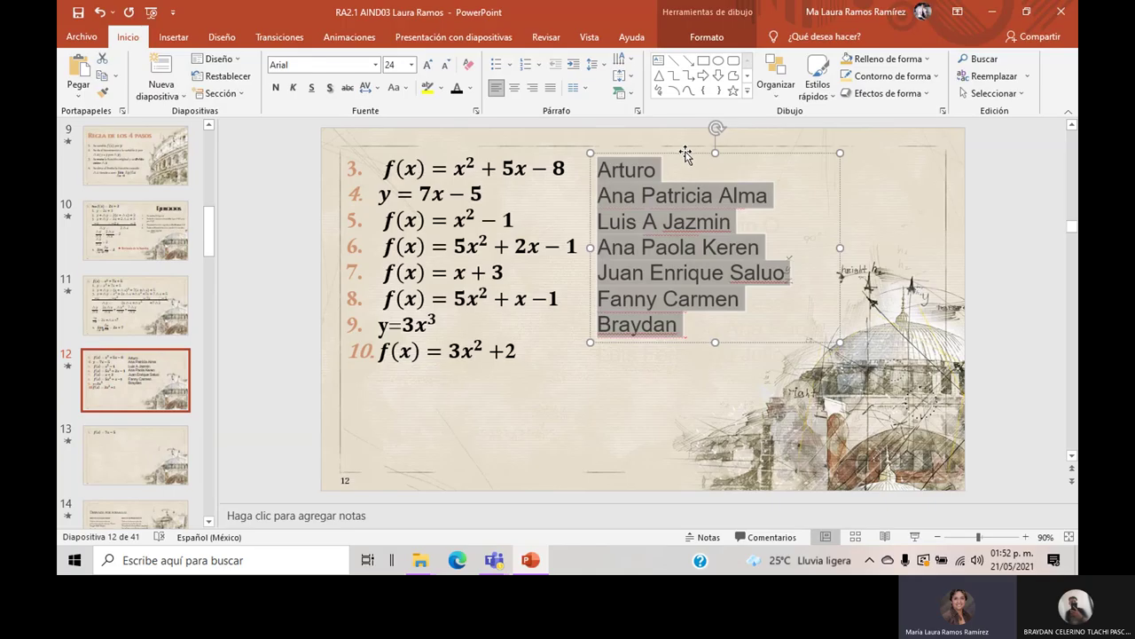
drag(683, 152, 661, 156)
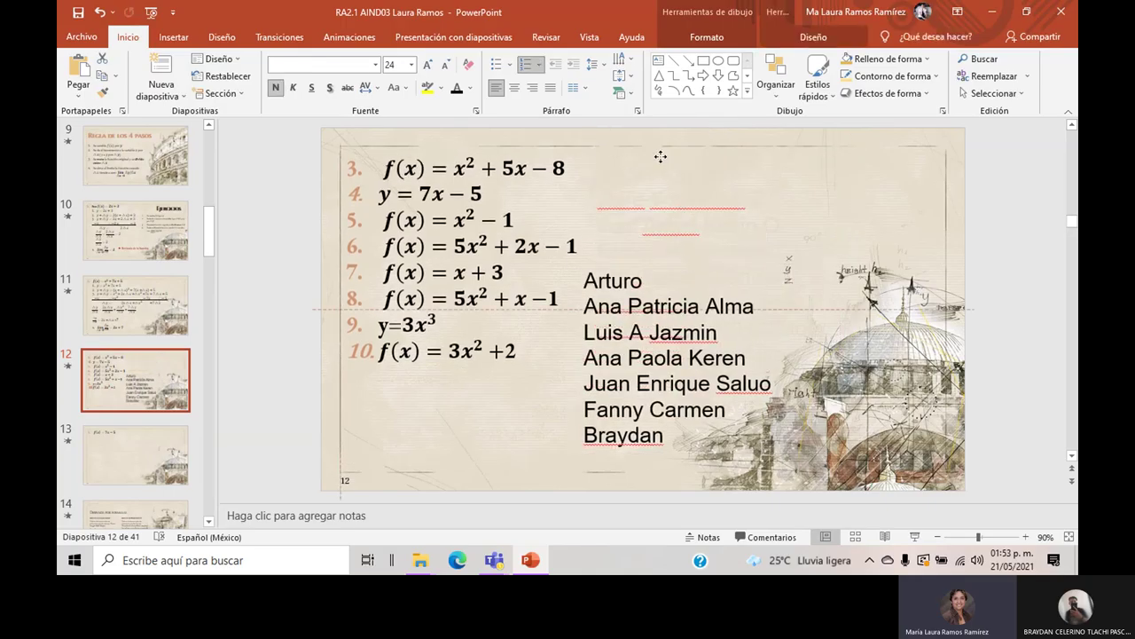